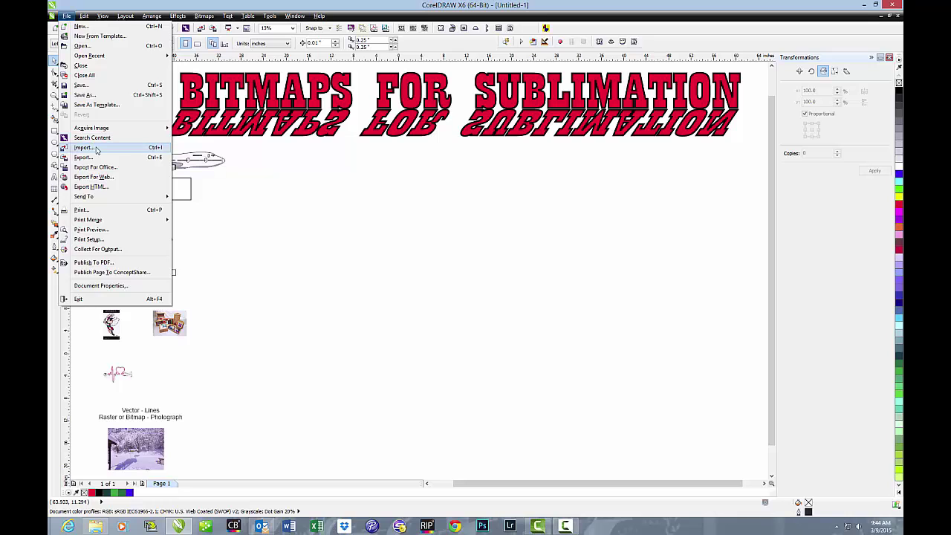
Step: Import the Untitled-2 drawing from the temp folder and place its snow photo enlarged to about 44.9 by 33.6 inches
{"action": "left_click", "coordinate": [84, 147]}
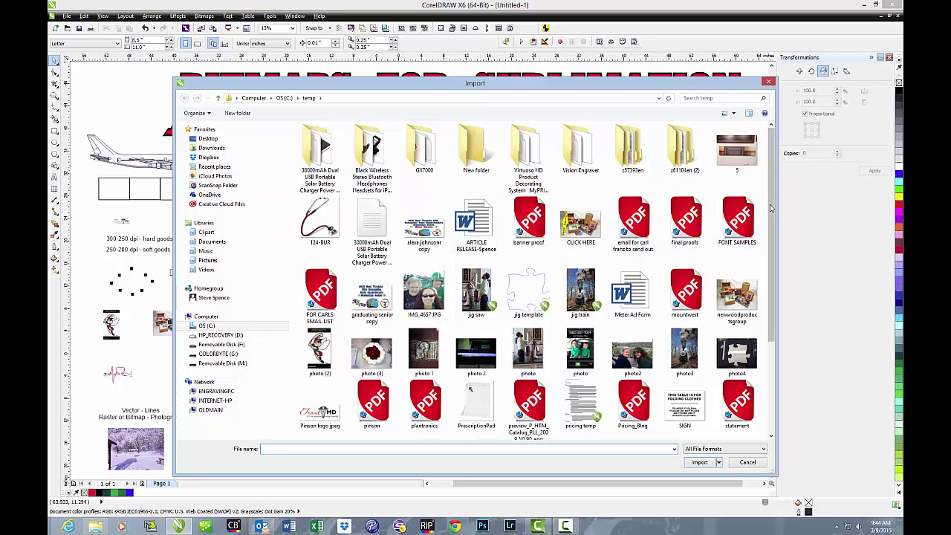
{"action": "scroll", "coordinate": [771, 220], "scroll_direction": "down", "scroll_amount": 2}
{"action": "left_click_drag", "start_coordinate": [771, 220], "coordinate": [772, 300]}
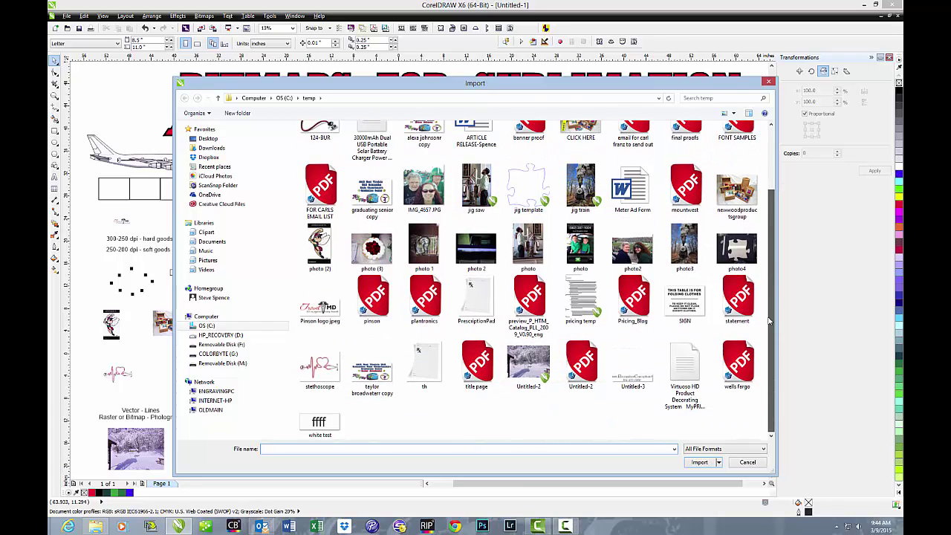
{"action": "left_click", "coordinate": [529, 372]}
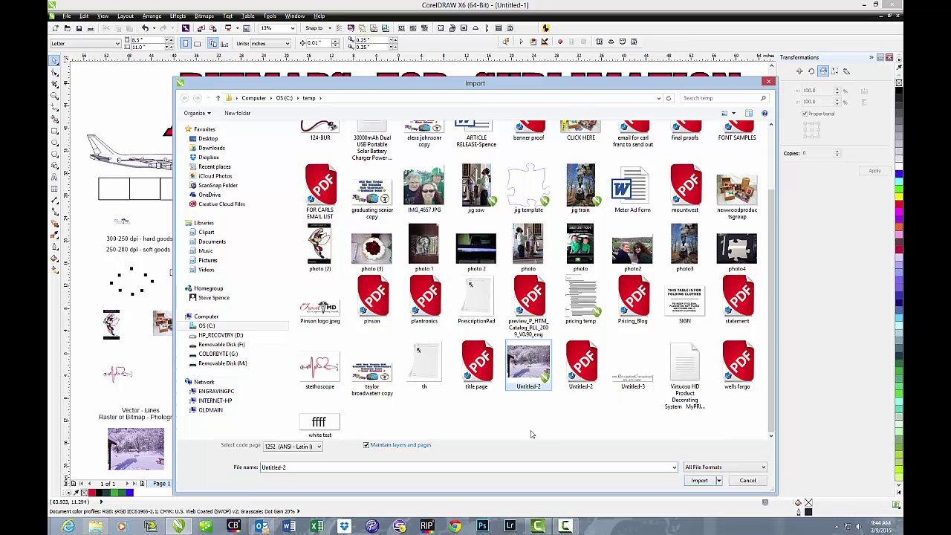
{"action": "left_click", "coordinate": [699, 481]}
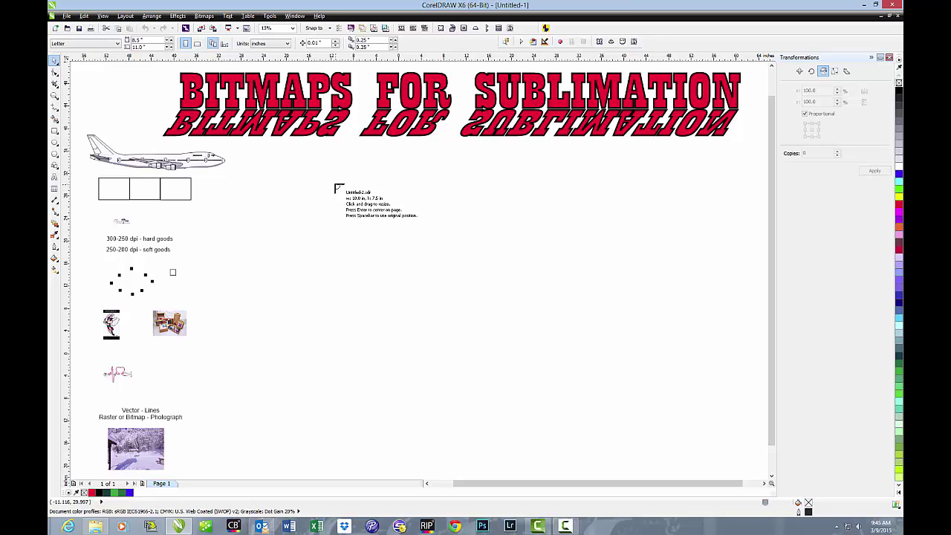
{"action": "left_click_drag", "start_coordinate": [335, 185], "coordinate": [586, 436]}
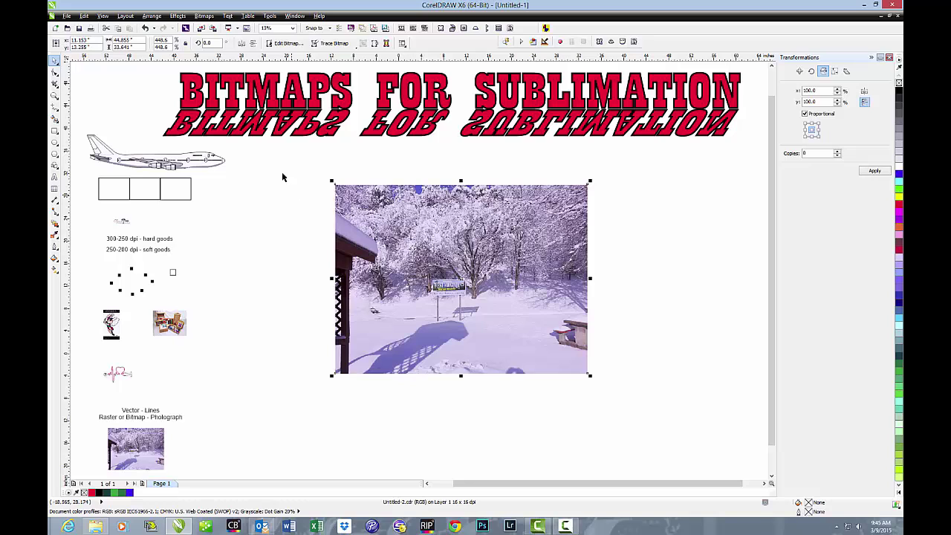
Step: Check the enlarged snow photo's resolution with Resample, leave its settings alone, and delete the photo
{"action": "left_click", "coordinate": [203, 17]}
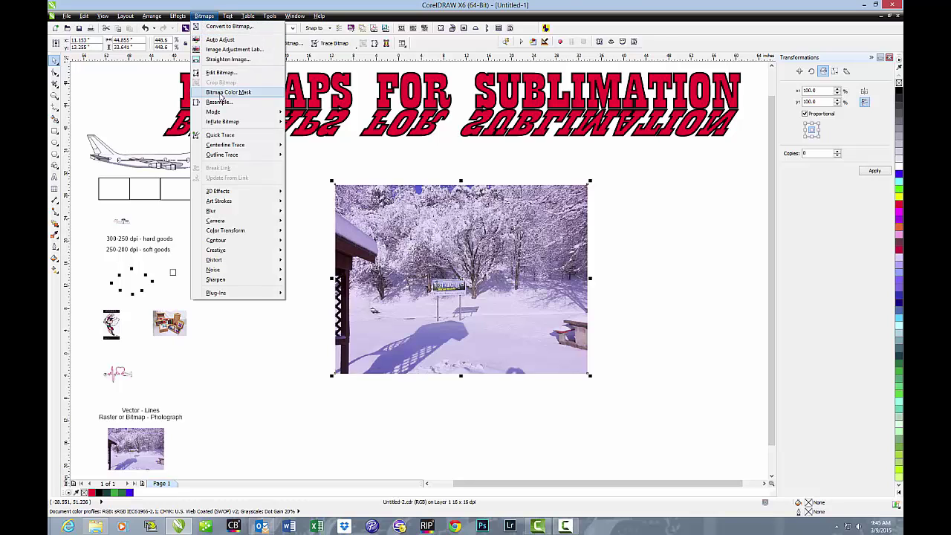
{"action": "left_click", "coordinate": [220, 102]}
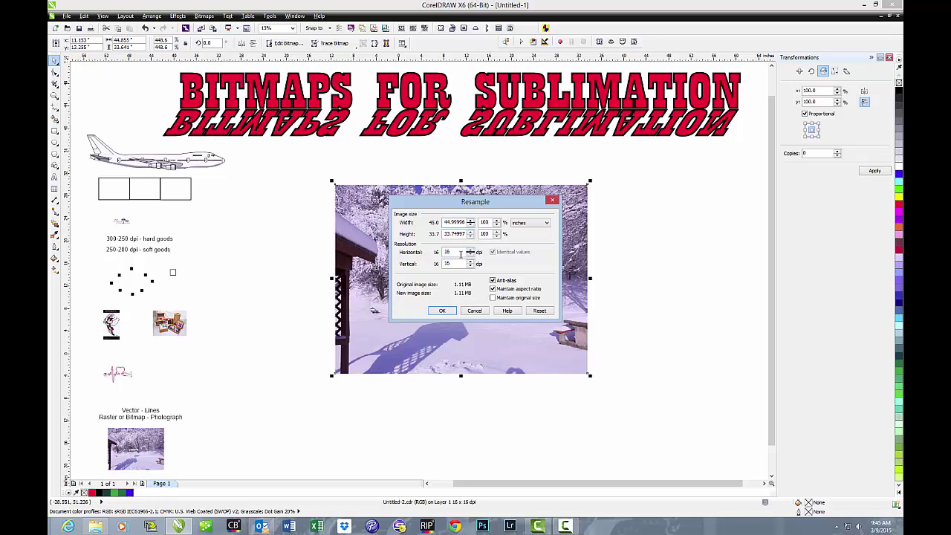
{"action": "left_click", "coordinate": [478, 311]}
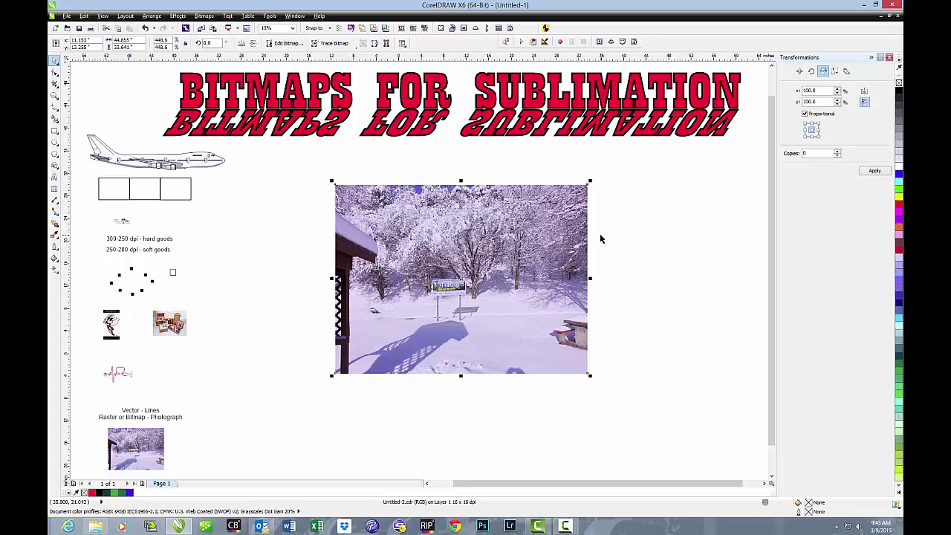
{"action": "key", "text": "Delete"}
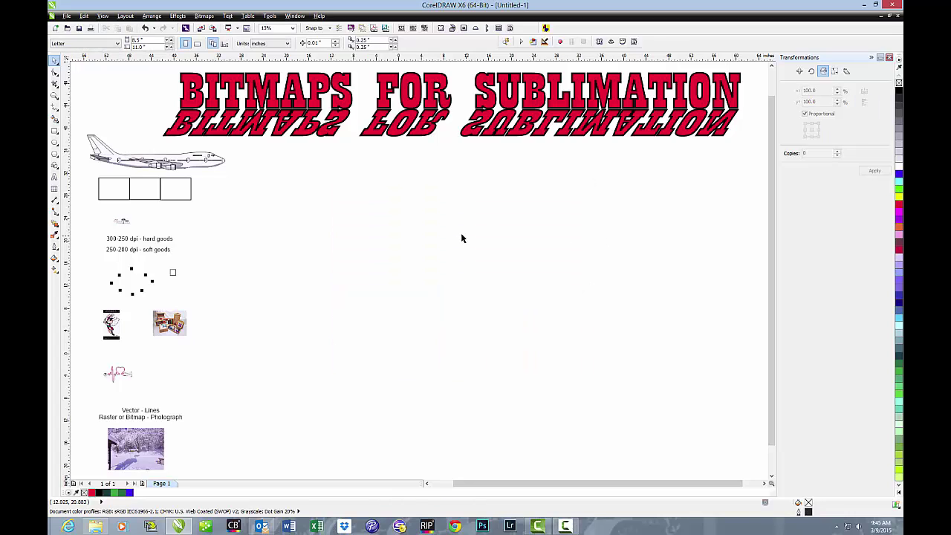
Step: Import Untitled-2 from the temp folder again and place it at its original size of 10 by 7.5 inches
{"action": "left_click", "coordinate": [66, 15]}
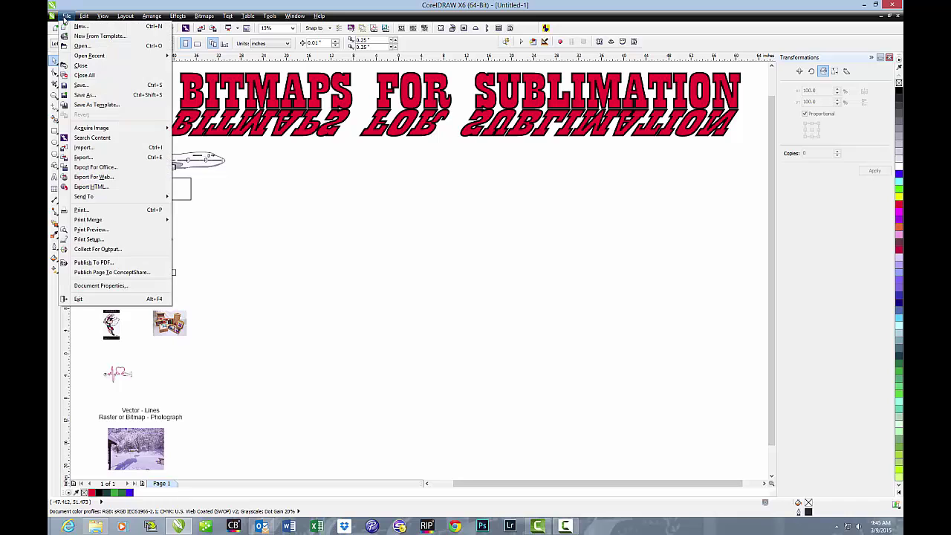
{"action": "left_click", "coordinate": [109, 150]}
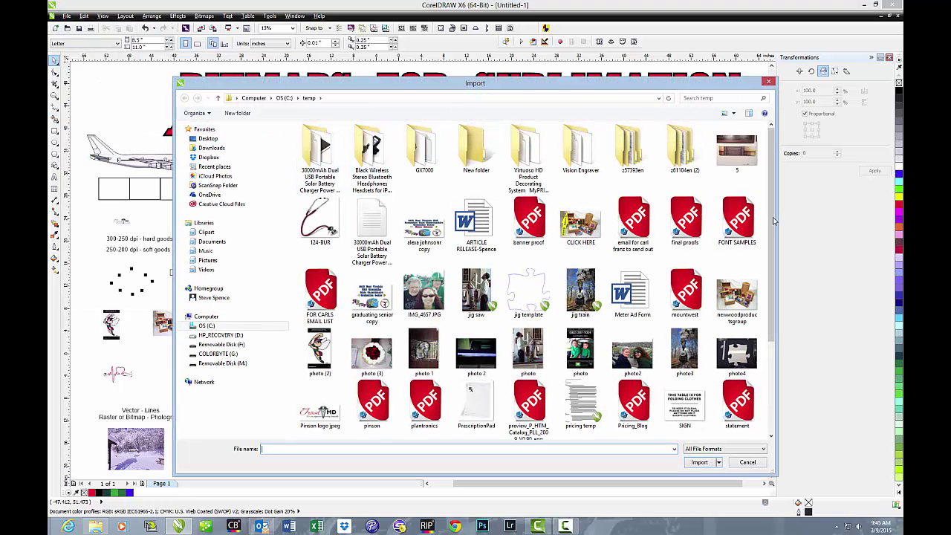
{"action": "left_click_drag", "start_coordinate": [773, 220], "coordinate": [773, 282]}
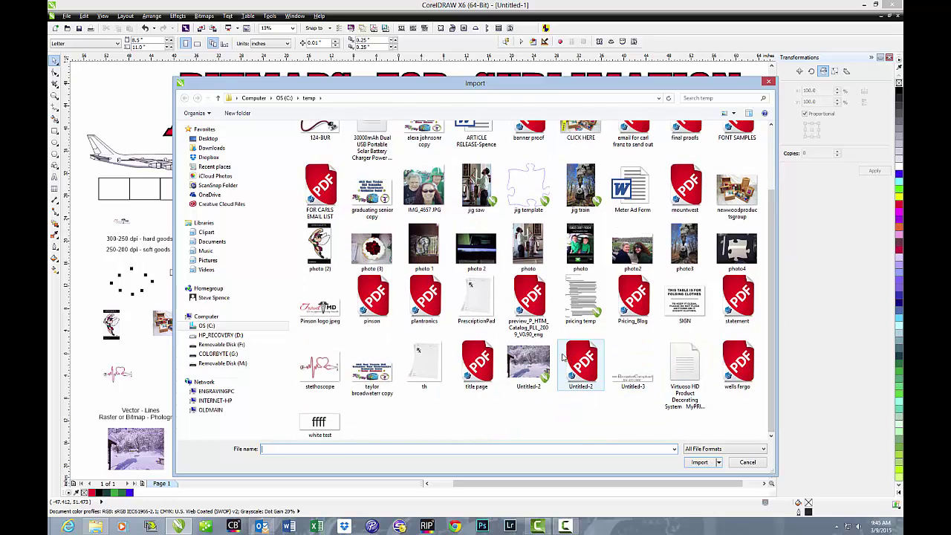
{"action": "left_click", "coordinate": [530, 359]}
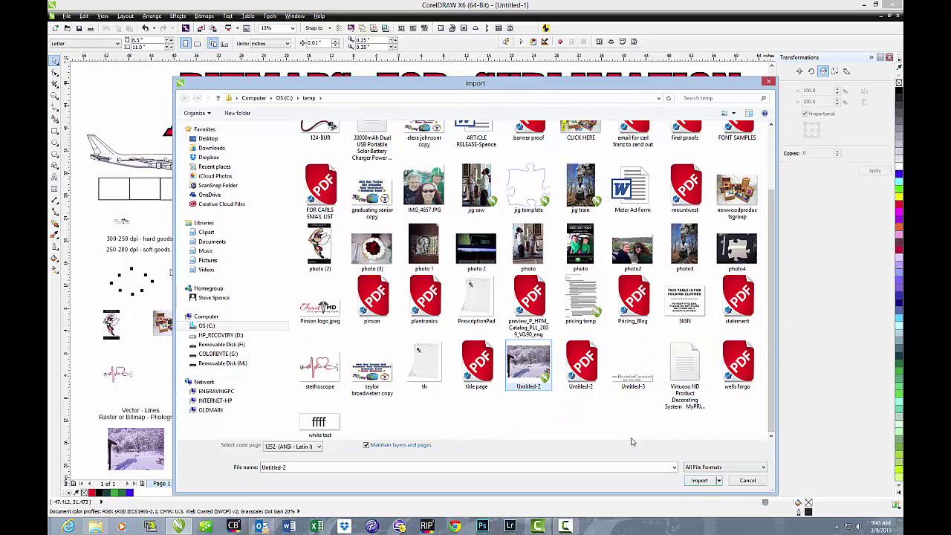
{"action": "left_click", "coordinate": [700, 481]}
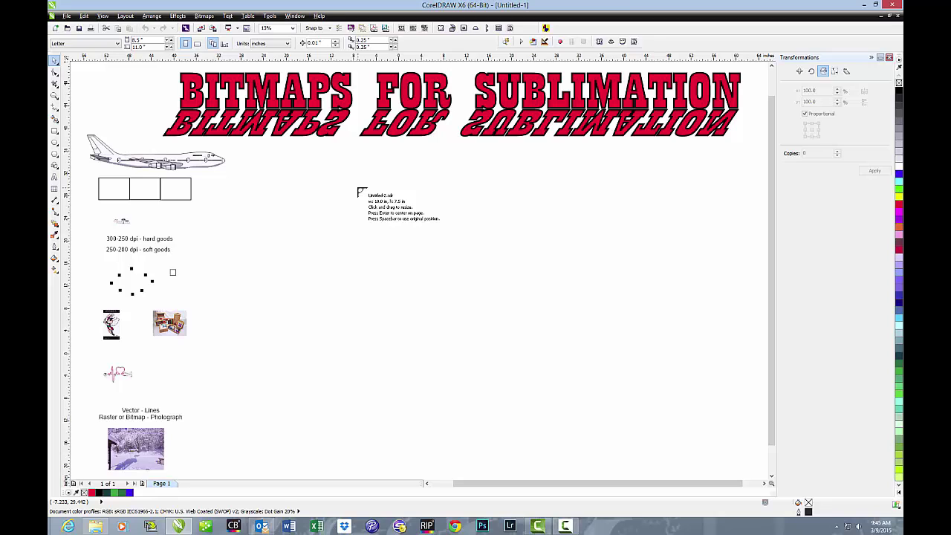
{"action": "left_click", "coordinate": [358, 189]}
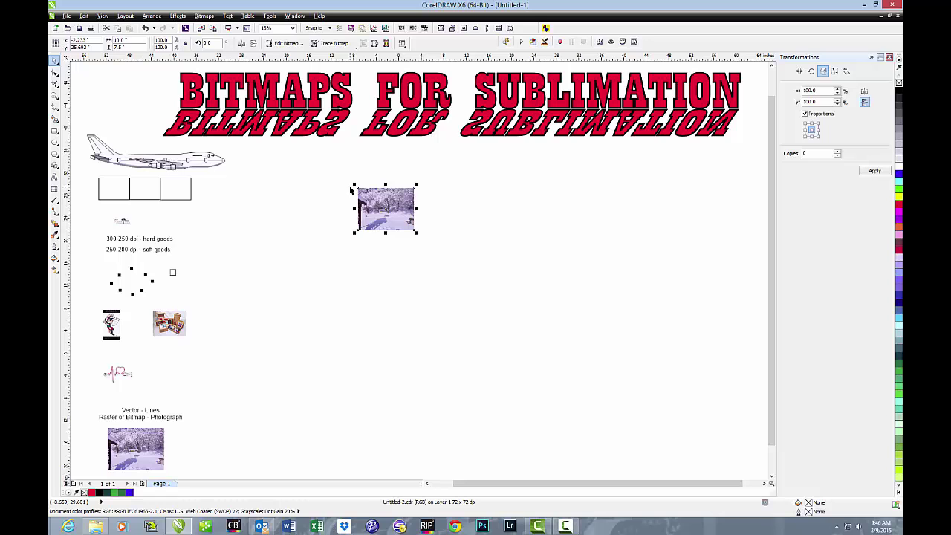
Step: Inspect the original-size snow photo up close and delete it from the drawing
{"action": "left_click", "coordinate": [54, 95]}
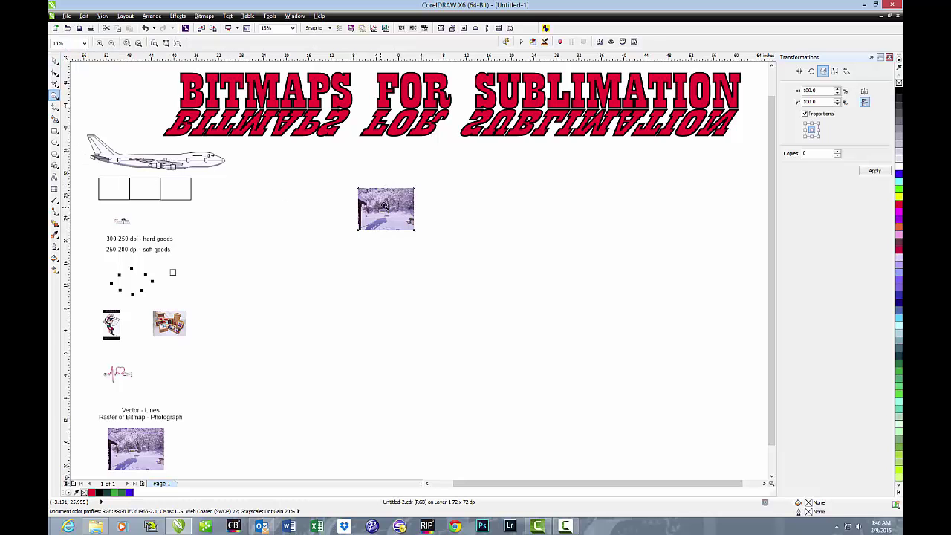
{"action": "left_click_drag", "start_coordinate": [354, 184], "coordinate": [419, 237]}
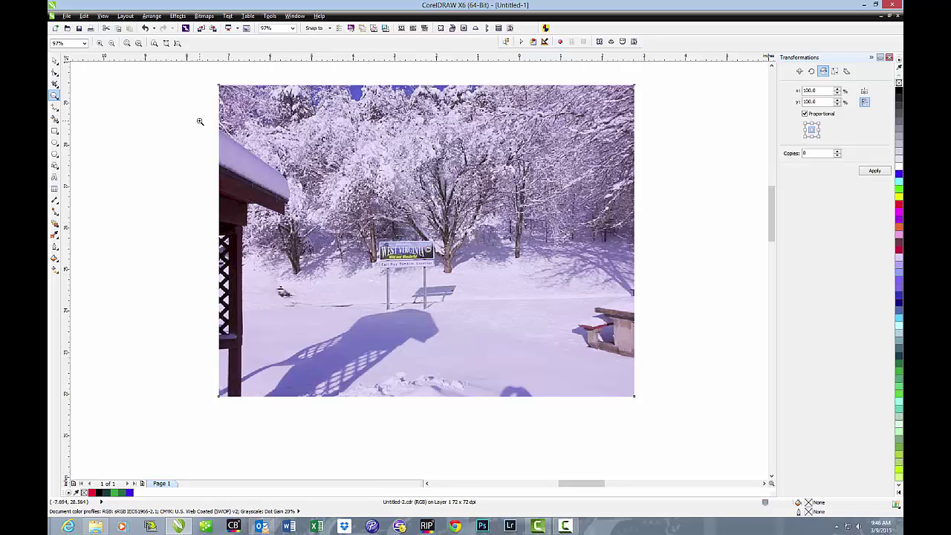
{"action": "key", "text": "space"}
{"action": "left_click", "coordinate": [230, 125]}
{"action": "key", "text": "Delete"}
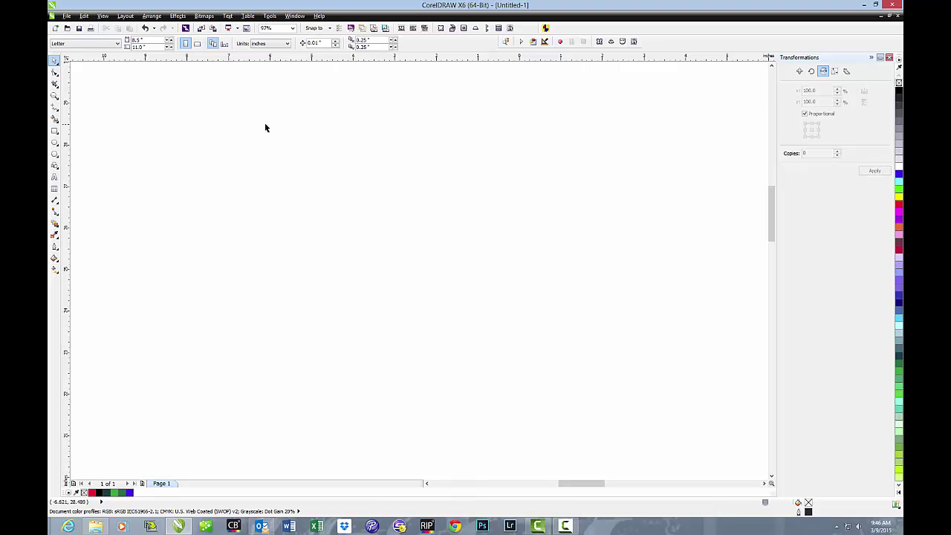
Step: Arrange the drawing window beside the temp folder window and bring the Untitled-2 snow photo from the folder into the drawing
{"action": "left_click", "coordinate": [875, 5]}
{"action": "left_click_drag", "start_coordinate": [546, 24], "coordinate": [746, 22]}
{"action": "left_click", "coordinate": [294, 35]}
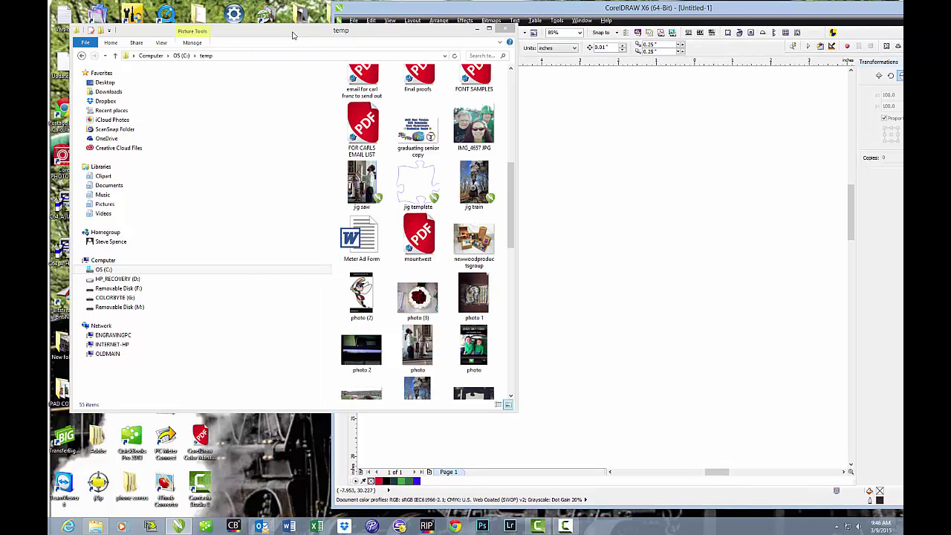
{"action": "left_click_drag", "start_coordinate": [293, 35], "coordinate": [106, 23]}
{"action": "left_click_drag", "start_coordinate": [257, 23], "coordinate": [235, 24]}
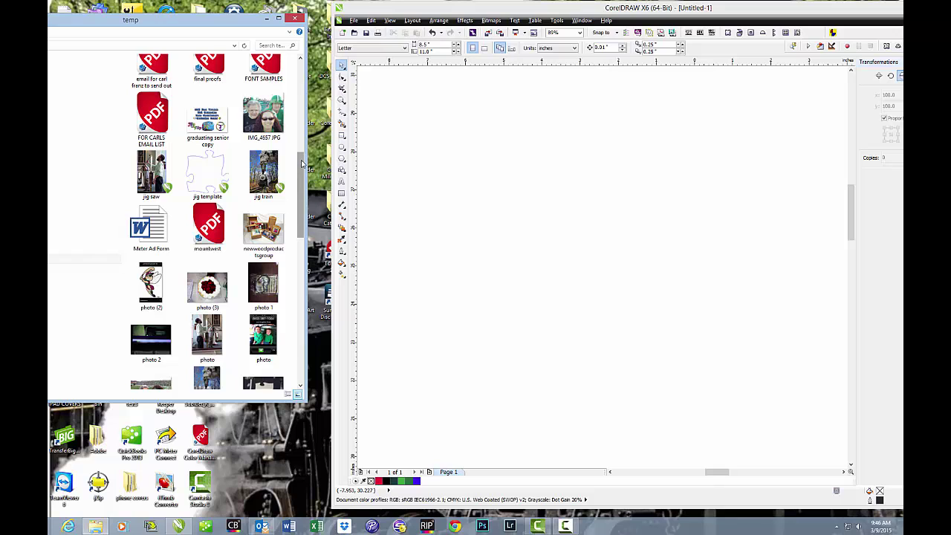
{"action": "mouse_move", "coordinate": [301, 162]}
{"action": "left_mouse_down"}
{"action": "mouse_move", "coordinate": [304, 211]}
{"action": "mouse_move", "coordinate": [329, 277]}
{"action": "left_mouse_up"}
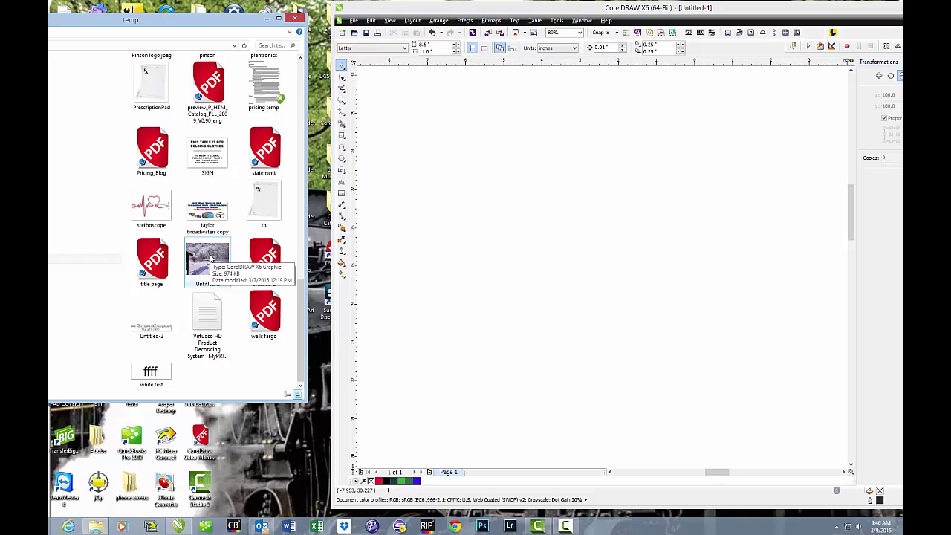
{"action": "left_click_drag", "start_coordinate": [211, 258], "coordinate": [497, 227]}
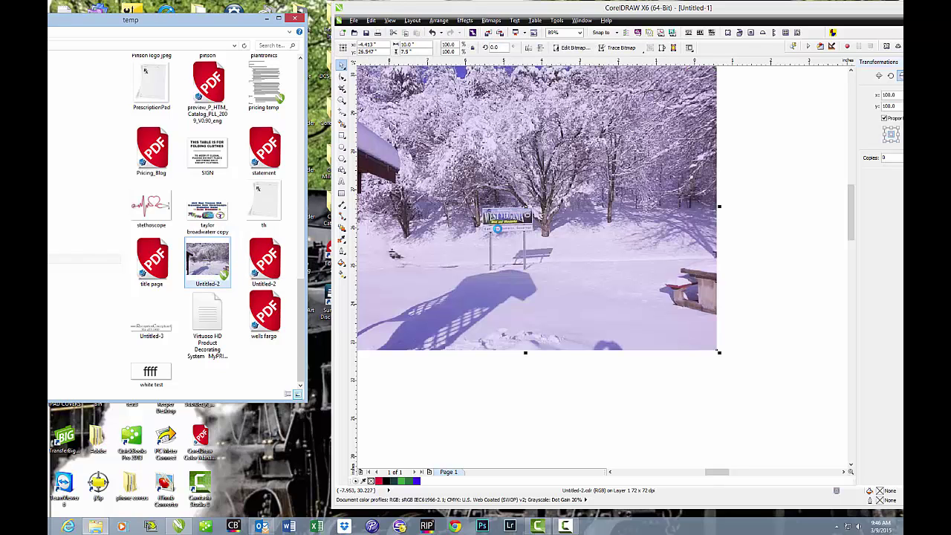
Step: Check the placed snow photo's size and resolution with Resample without changing anything
{"action": "left_click", "coordinate": [484, 21]}
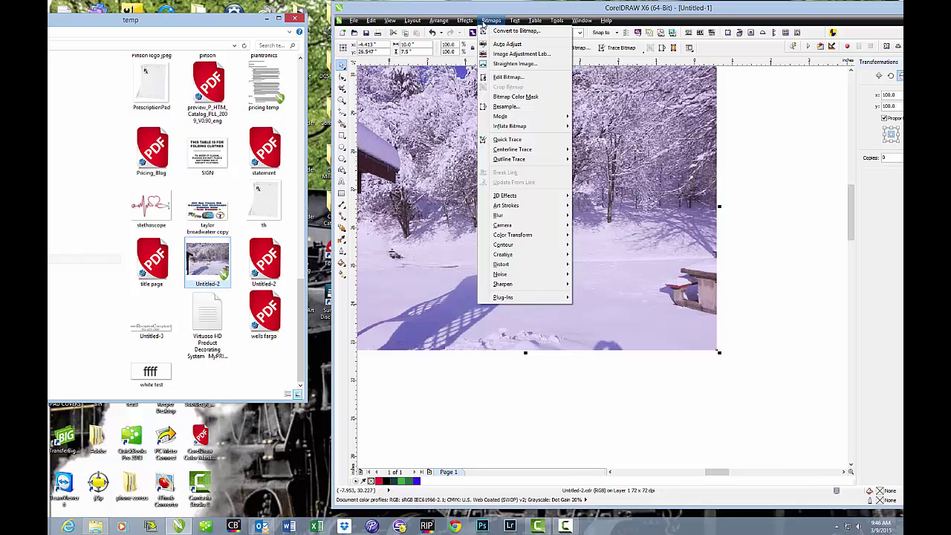
{"action": "left_click", "coordinate": [506, 106]}
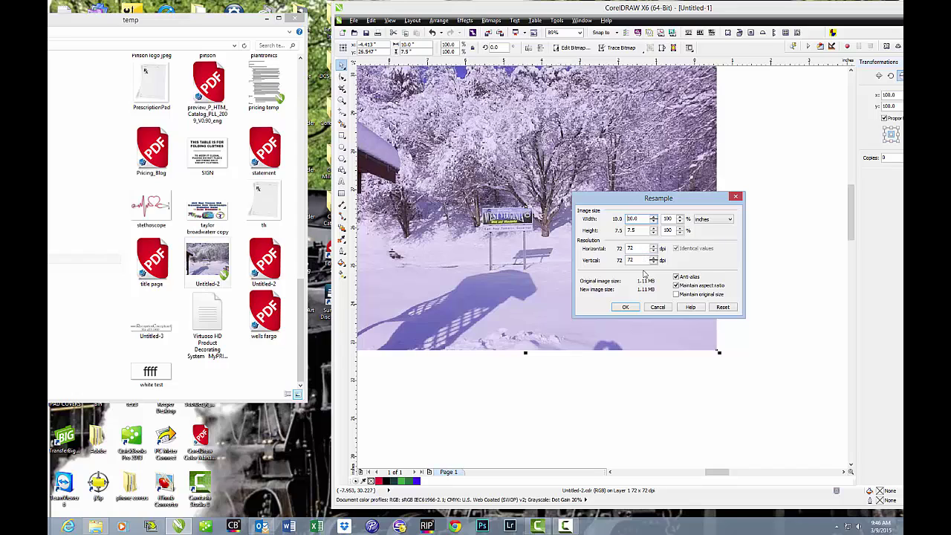
{"action": "left_click", "coordinate": [657, 308]}
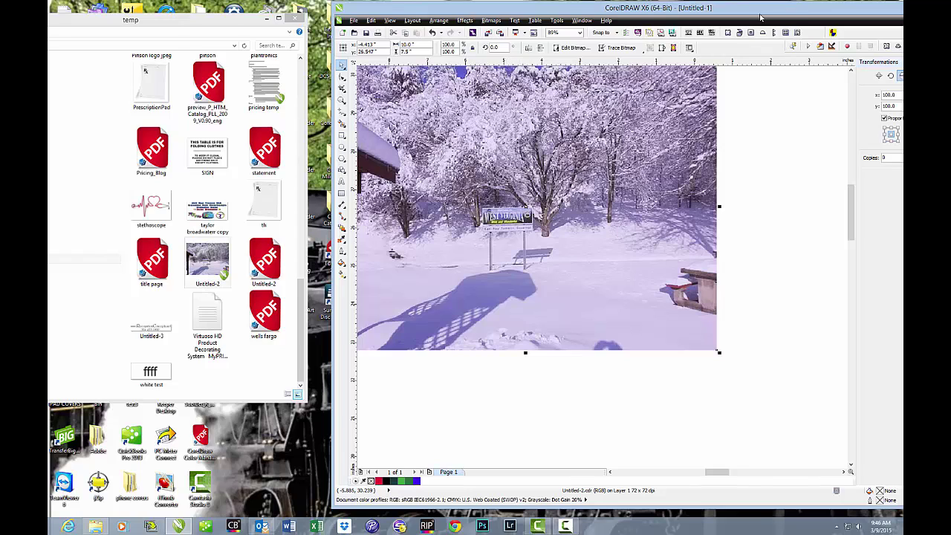
Step: Maximize the drawing window again and delete the snow photo brought in from the folder
{"action": "double_click", "coordinate": [795, 15]}
{"action": "left_click", "coordinate": [801, 14]}
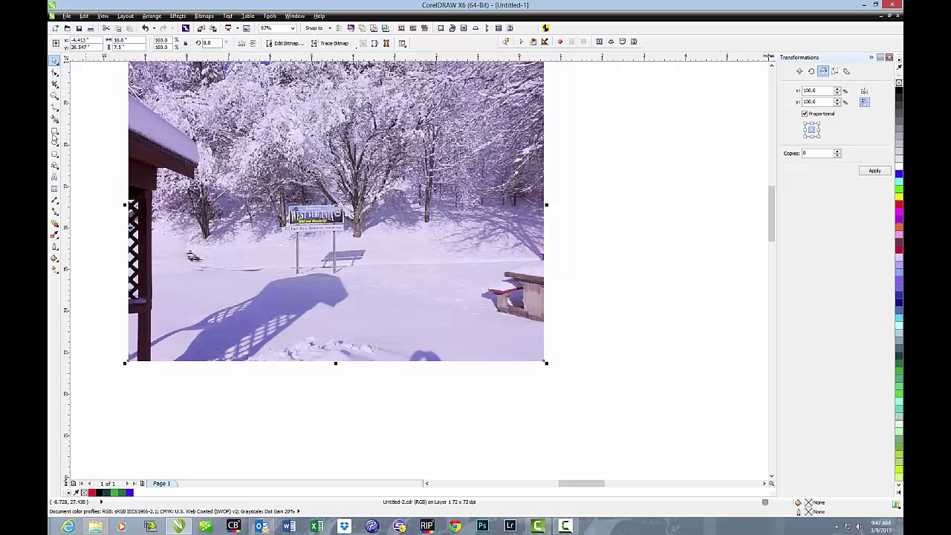
{"action": "left_click", "coordinate": [54, 95]}
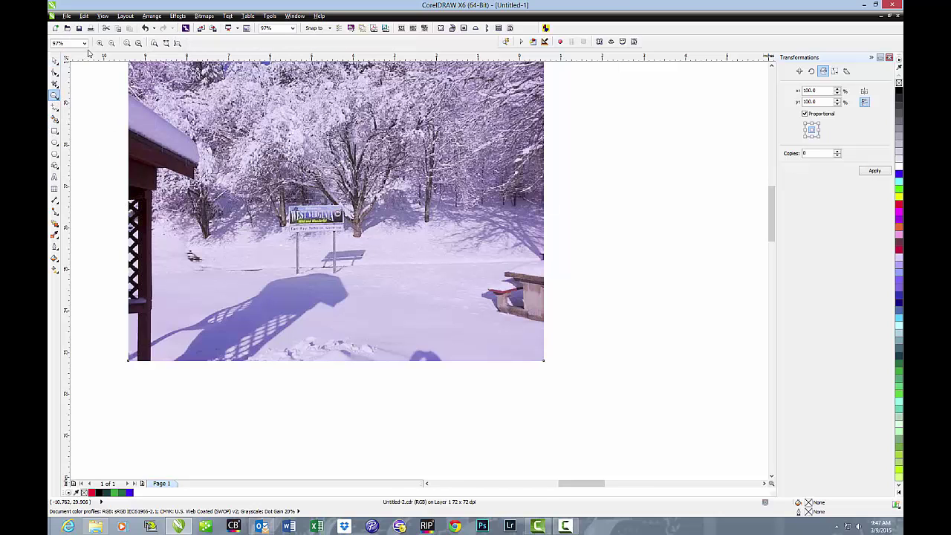
{"action": "left_click", "coordinate": [110, 44]}
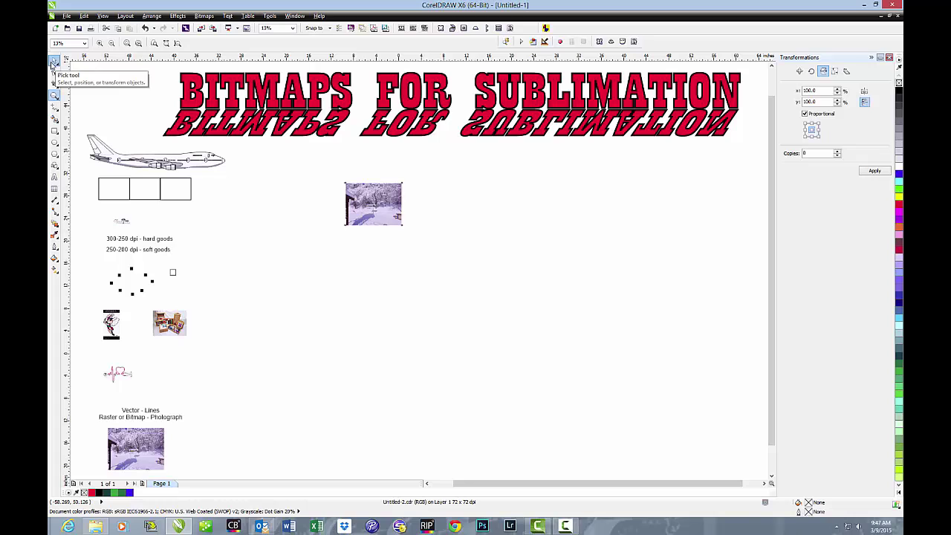
{"action": "left_click", "coordinate": [54, 61]}
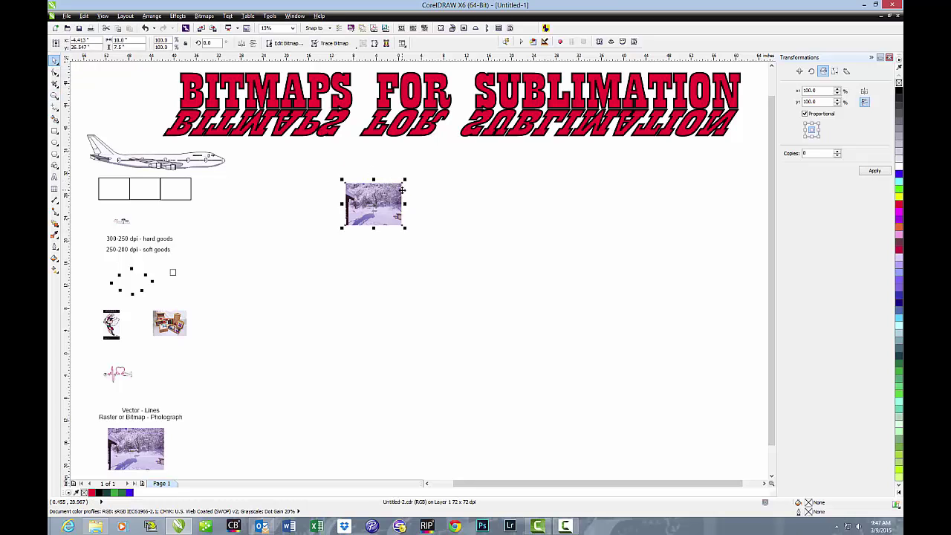
{"action": "key", "text": "Delete"}
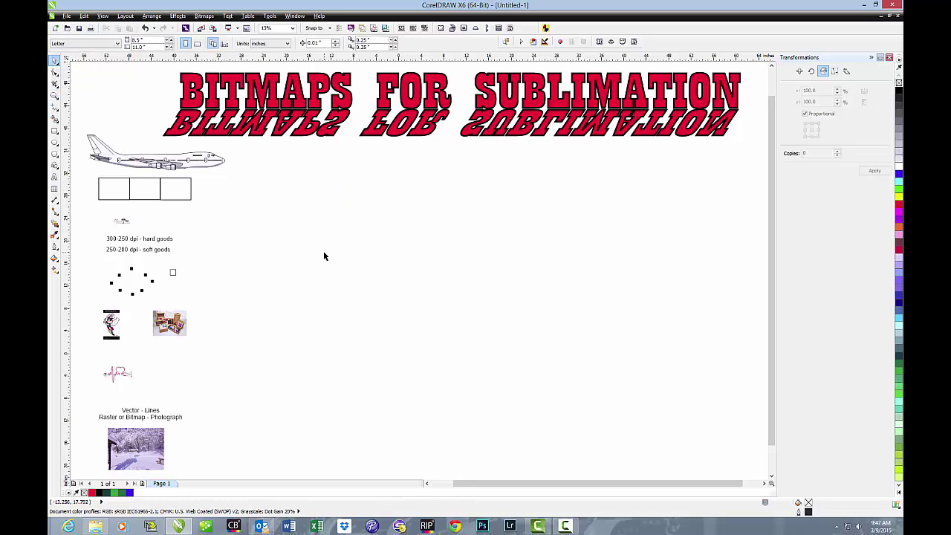
Step: Move the snow photo from below the Raster or Bitmap text into the empty central area and stretch only its width to about 10.15 inches
{"action": "left_click", "coordinate": [145, 451]}
{"action": "left_click_drag", "start_coordinate": [145, 450], "coordinate": [434, 278]}
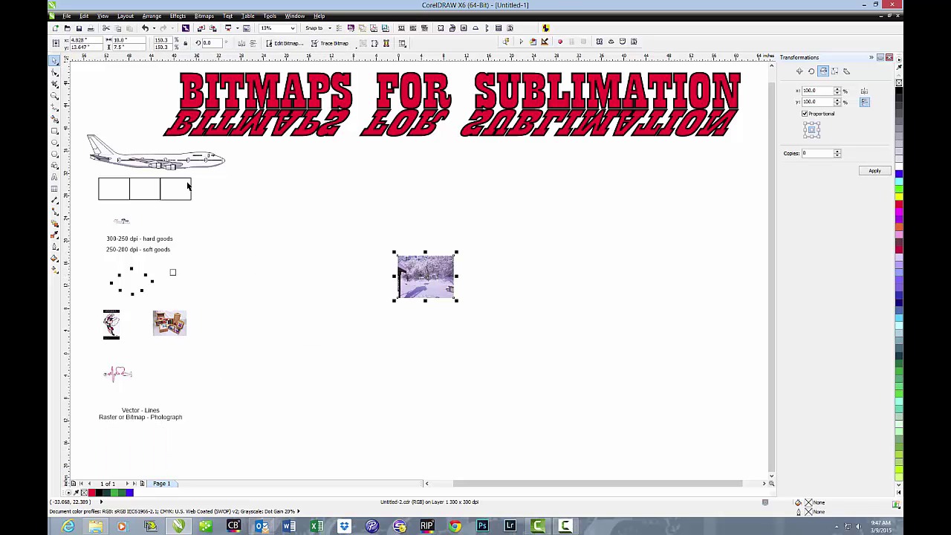
{"action": "left_click", "coordinate": [54, 95]}
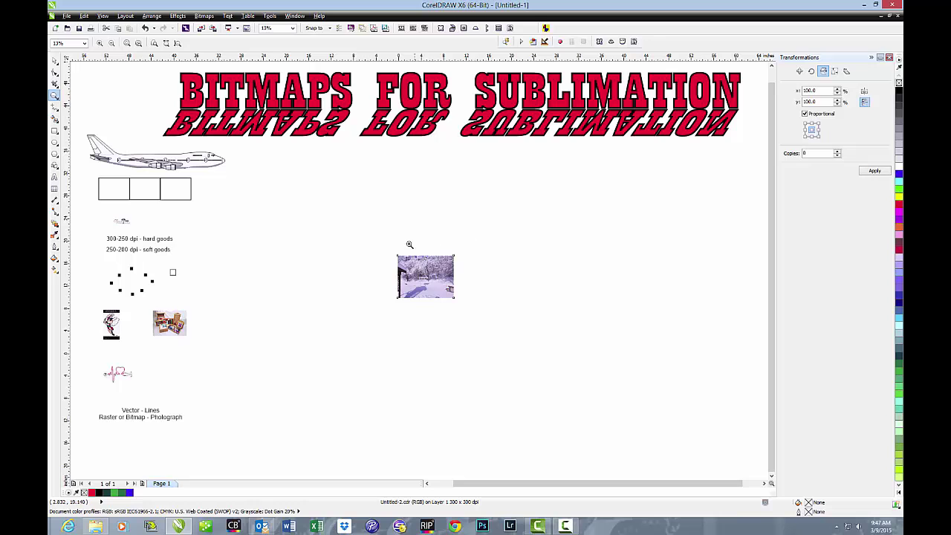
{"action": "left_click_drag", "start_coordinate": [393, 250], "coordinate": [463, 302]}
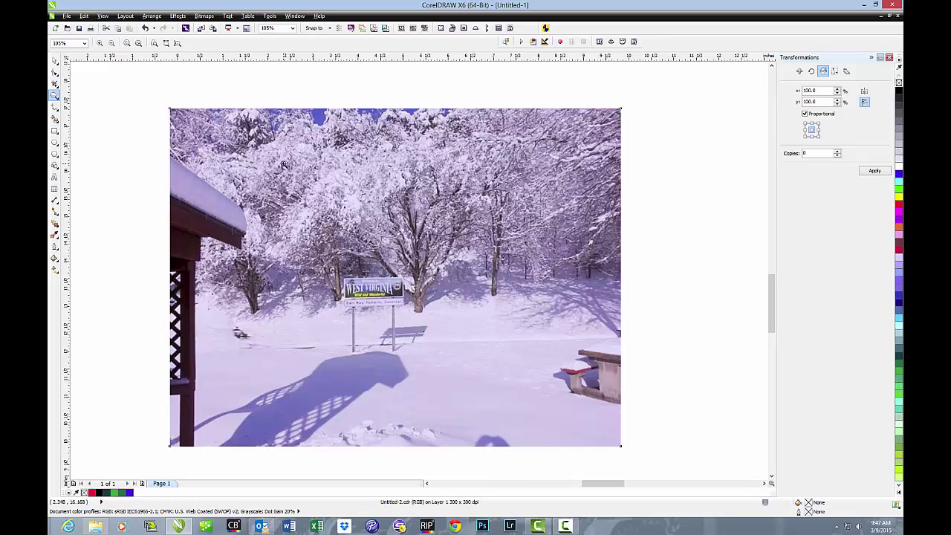
{"action": "left_click", "coordinate": [55, 63]}
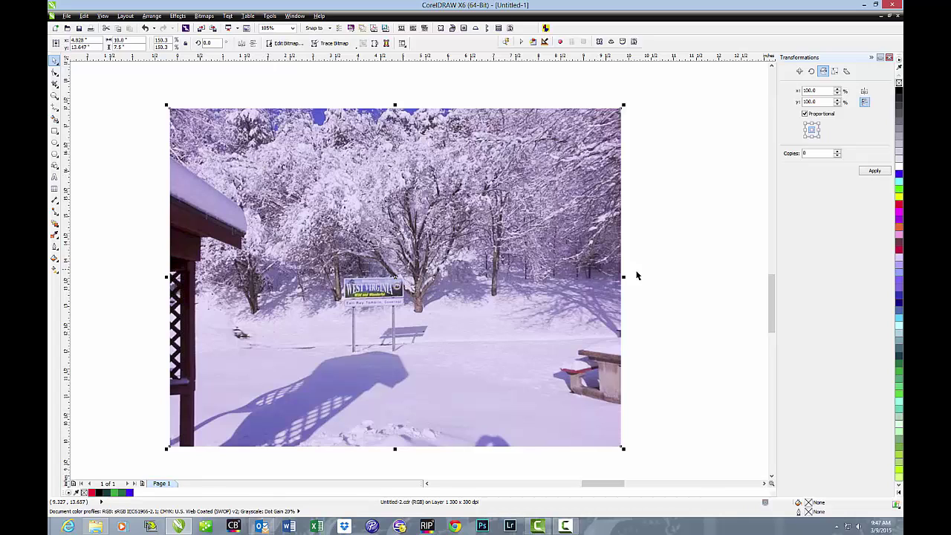
{"action": "left_click_drag", "start_coordinate": [623, 276], "coordinate": [628, 273]}
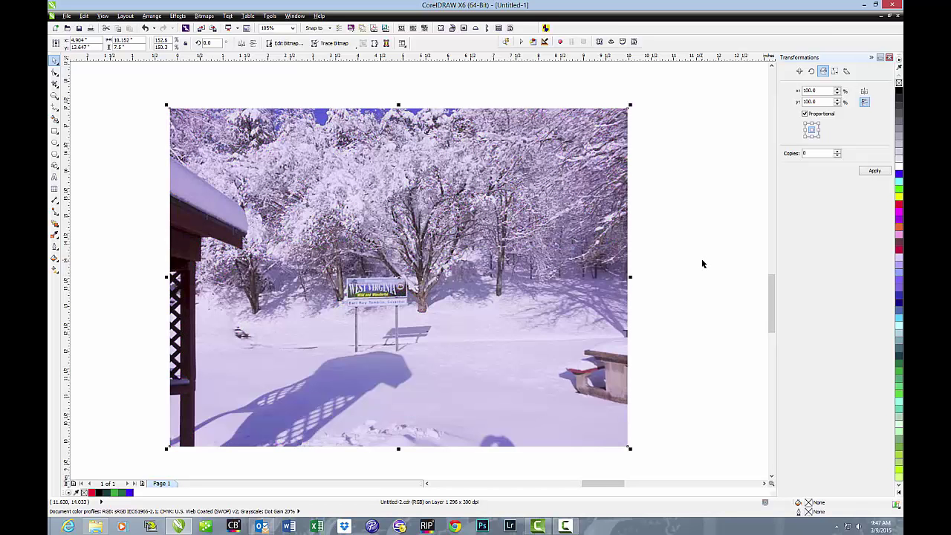
Step: Undo the width stretch of the snow photo and check its size and resolution with Resample
{"action": "left_click", "coordinate": [630, 277]}
{"action": "left_click", "coordinate": [84, 16]}
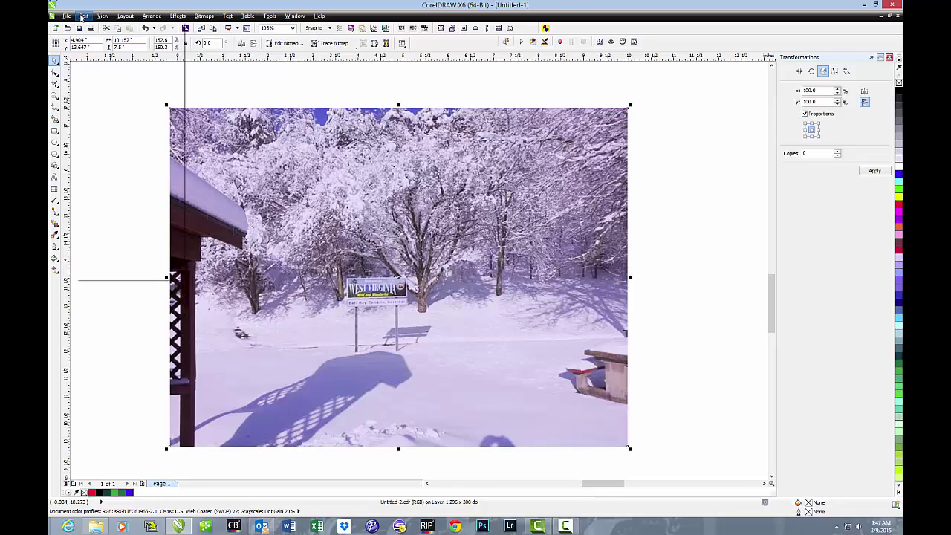
{"action": "left_click", "coordinate": [98, 28]}
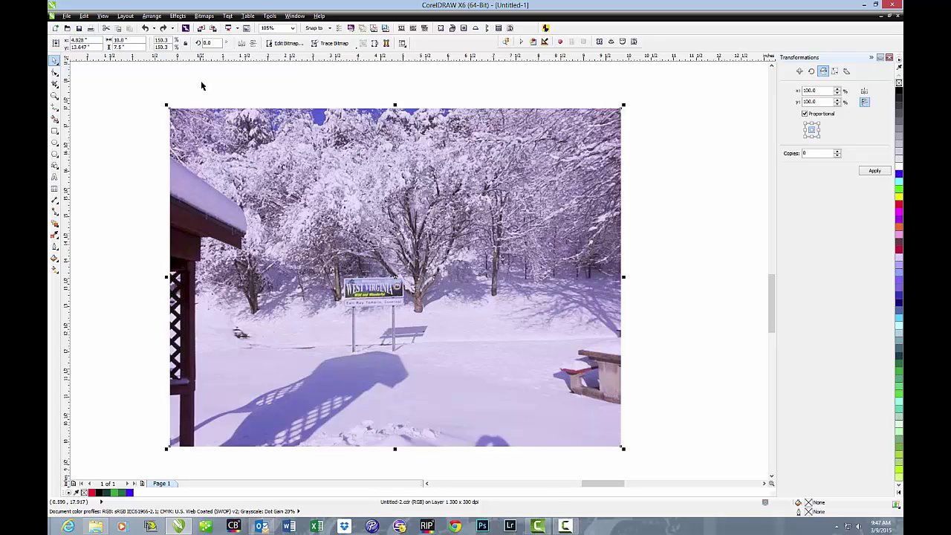
{"action": "left_click", "coordinate": [202, 17]}
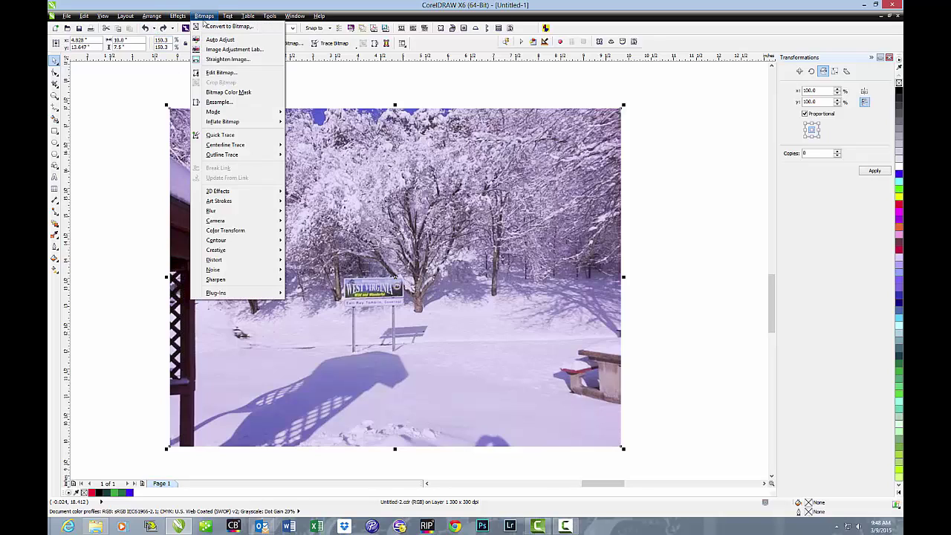
{"action": "left_click", "coordinate": [219, 102]}
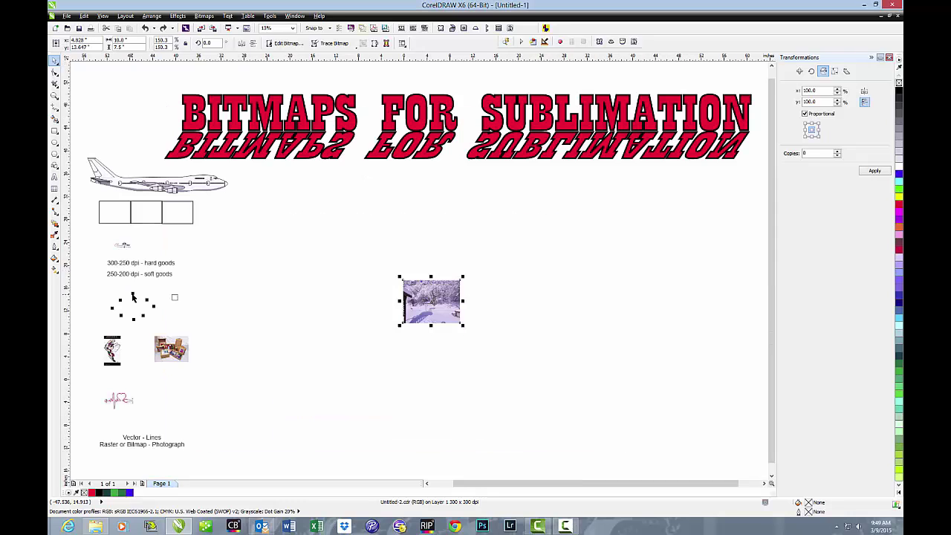
Step: Move the ring of eight small black squares onto the snow photo and view them together up close
{"action": "left_click_drag", "start_coordinate": [134, 293], "coordinate": [433, 290]}
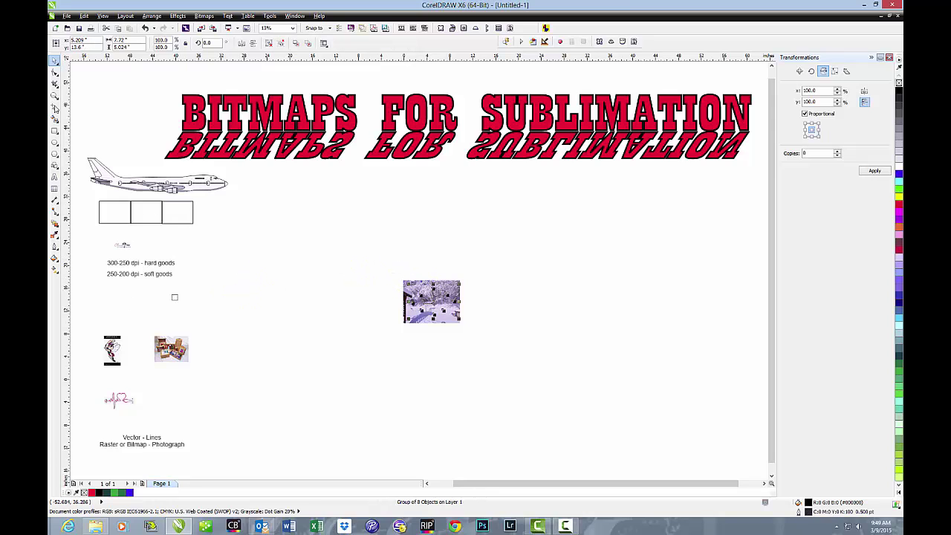
{"action": "left_click", "coordinate": [54, 96]}
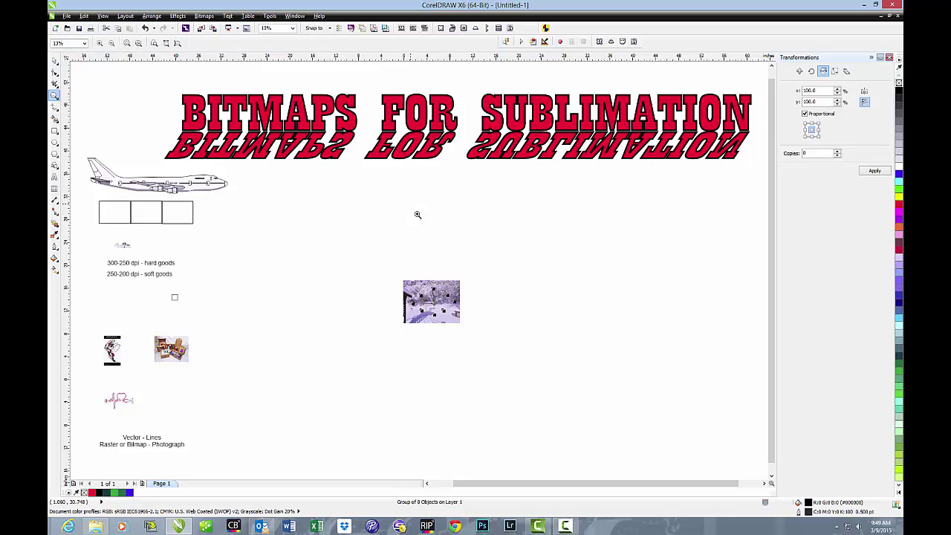
{"action": "left_click_drag", "start_coordinate": [399, 272], "coordinate": [469, 334]}
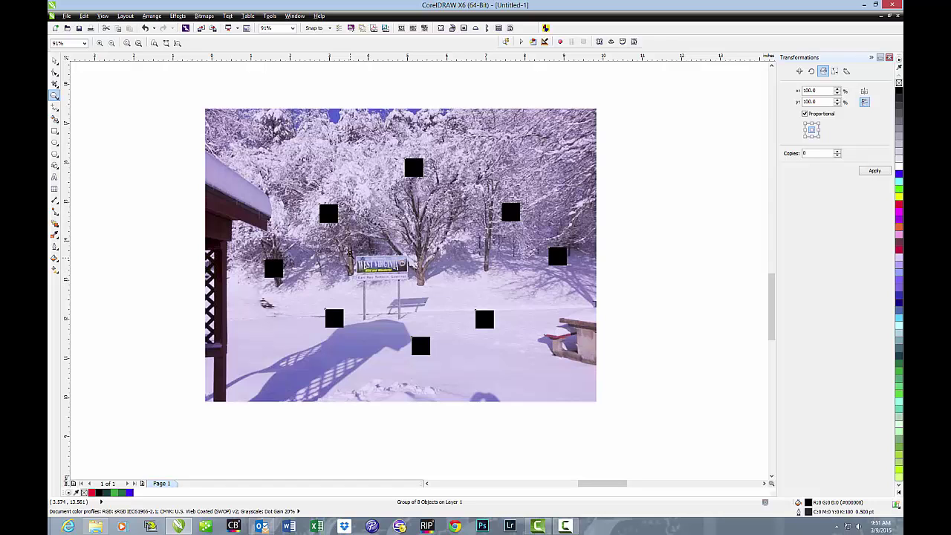
Step: Examine the pixel detail of the snow photo at the West Virginia sign, the roof edge and the picnic table
{"action": "left_click_drag", "start_coordinate": [350, 254], "coordinate": [409, 287]}
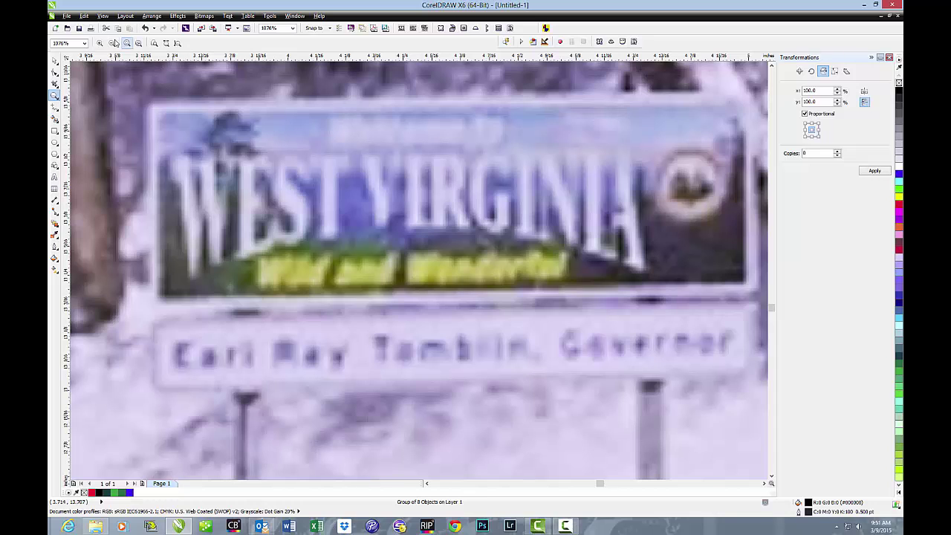
{"action": "left_click", "coordinate": [113, 43]}
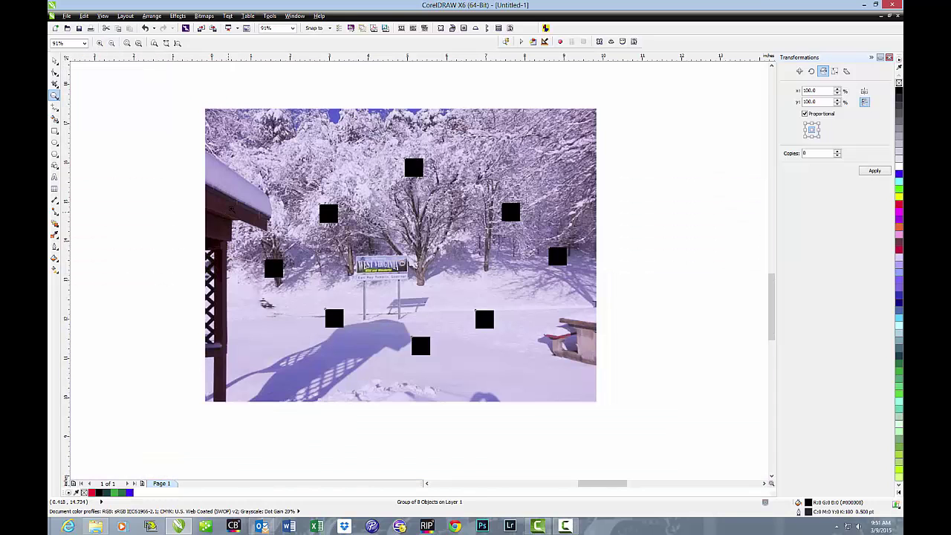
{"action": "left_click_drag", "start_coordinate": [277, 233], "coordinate": [279, 238]}
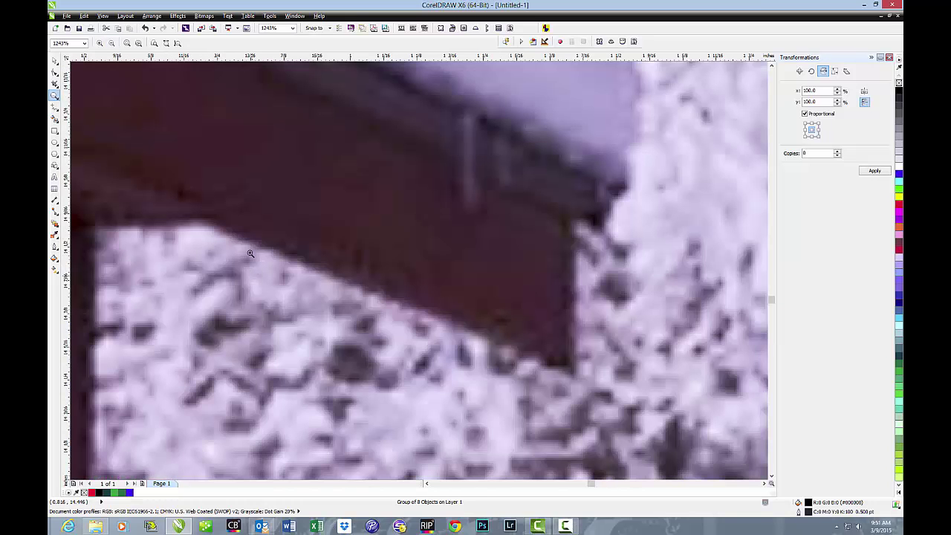
{"action": "left_click", "coordinate": [112, 43]}
{"action": "left_click_drag", "start_coordinate": [543, 326], "coordinate": [572, 351]}
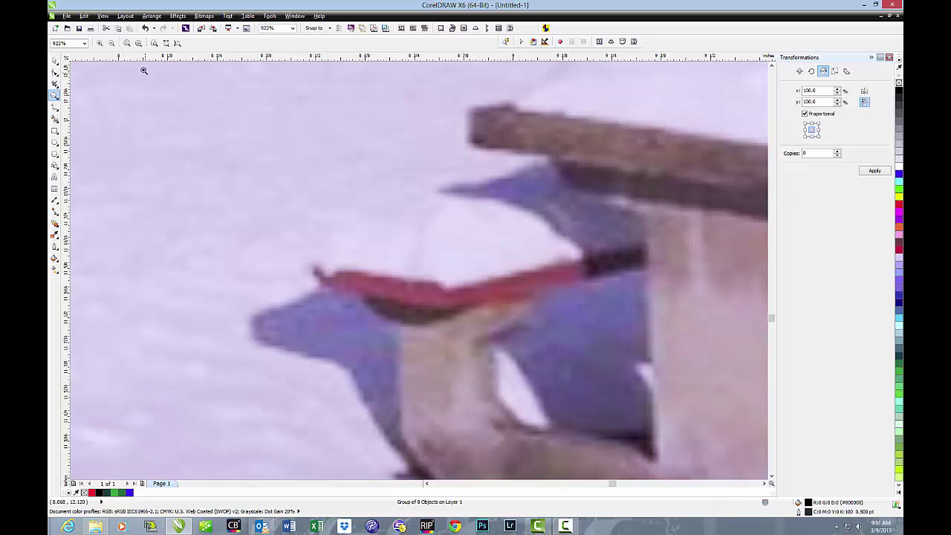
{"action": "left_click", "coordinate": [110, 43]}
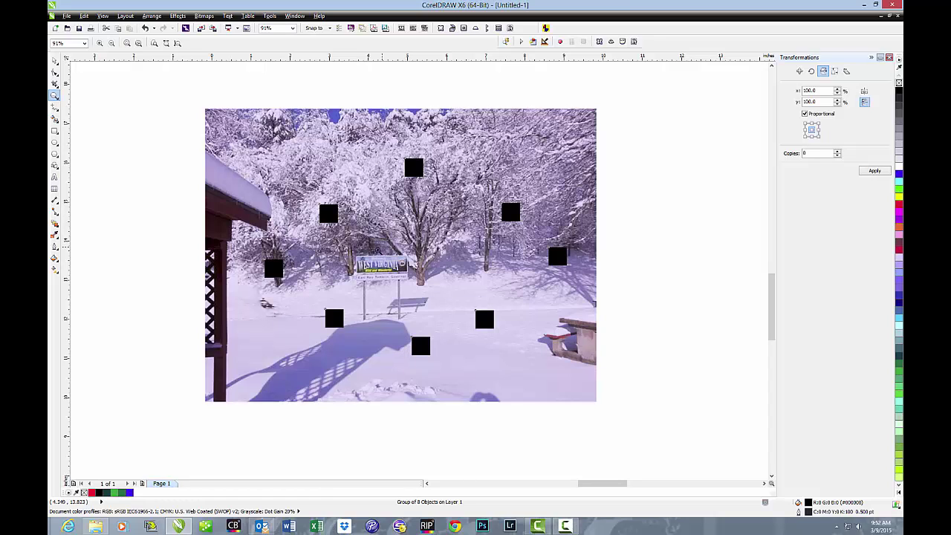
{"action": "left_click_drag", "start_coordinate": [340, 276], "coordinate": [417, 298]}
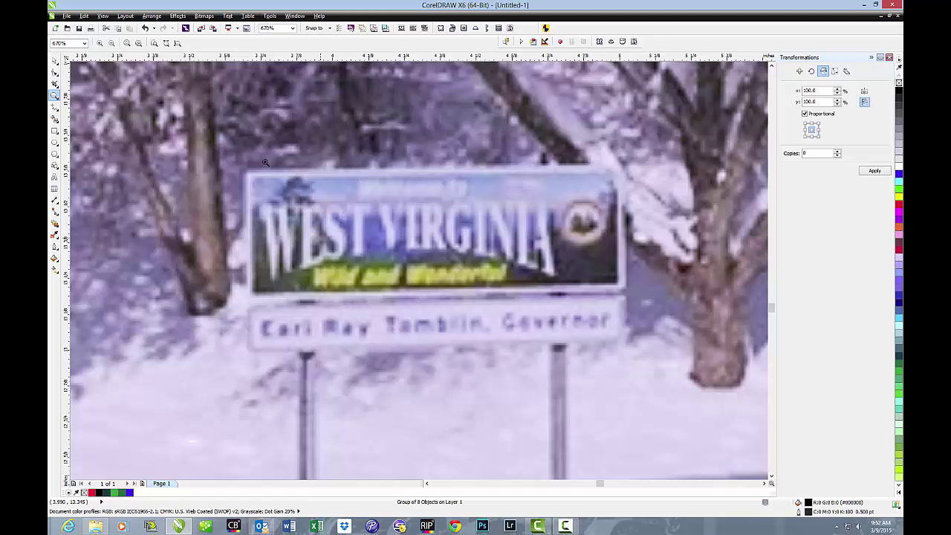
{"action": "left_click", "coordinate": [112, 42]}
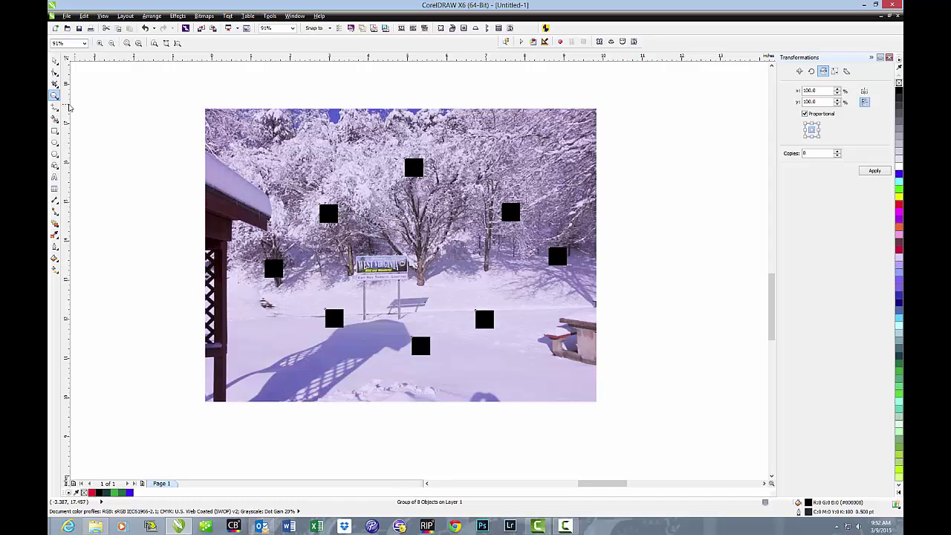
{"action": "left_click", "coordinate": [111, 42]}
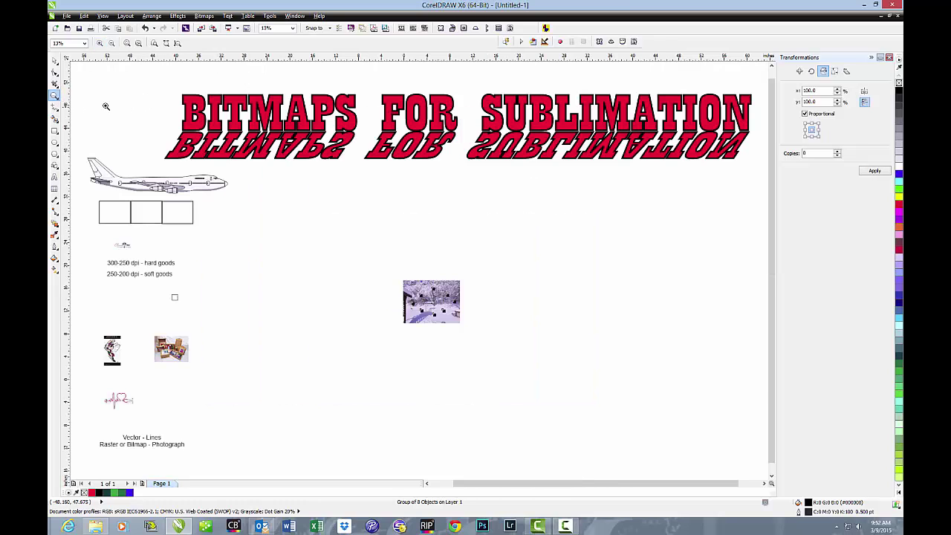
Step: Move the snow photo together with its black squares back to the column of samples, just below the soft goods text
{"action": "left_click", "coordinate": [54, 61]}
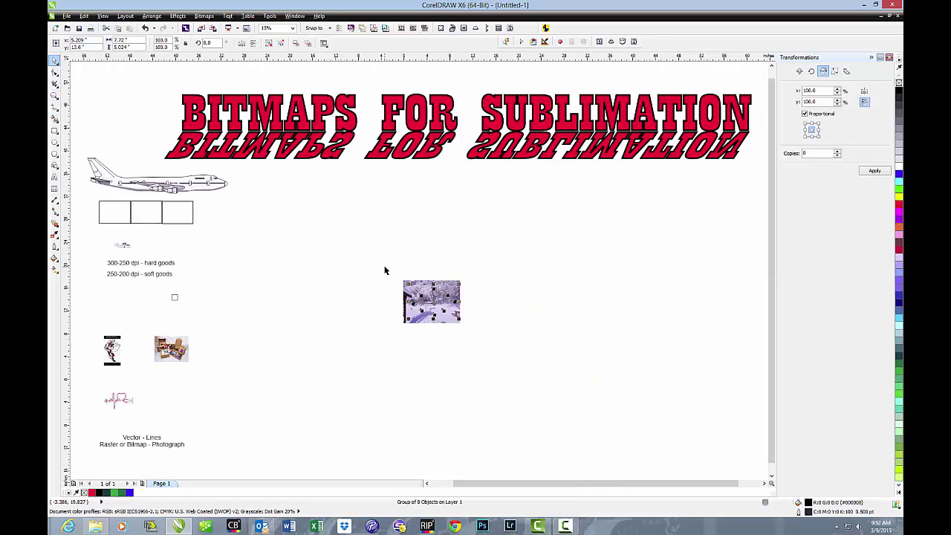
{"action": "left_click_drag", "start_coordinate": [384, 267], "coordinate": [460, 343]}
{"action": "left_click_drag", "start_coordinate": [424, 304], "coordinate": [135, 300]}
{"action": "left_click", "coordinate": [208, 253]}
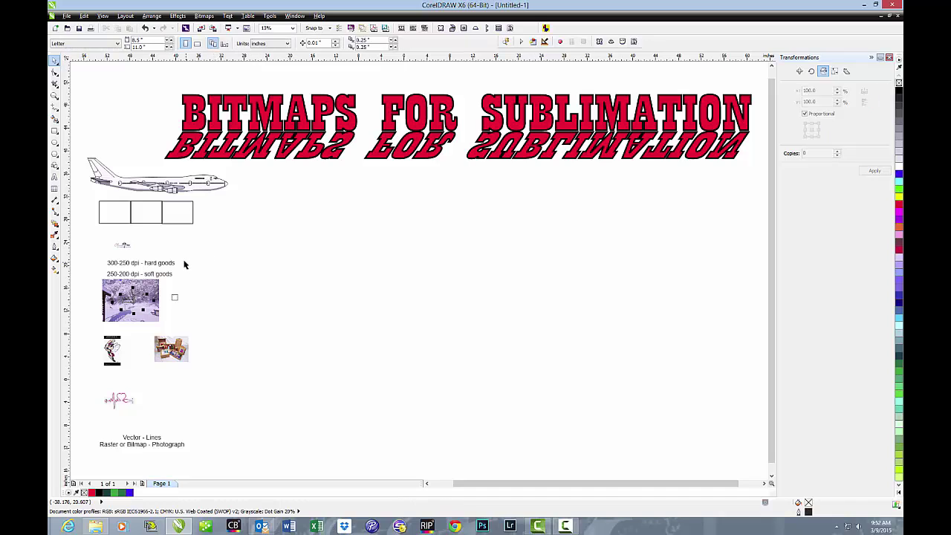
Step: Move the "300-250 dpi - hard goods" and "250-200 dpi - soft goods" lines into the empty central area and show them enlarged
{"action": "left_click_drag", "start_coordinate": [174, 265], "coordinate": [443, 250]}
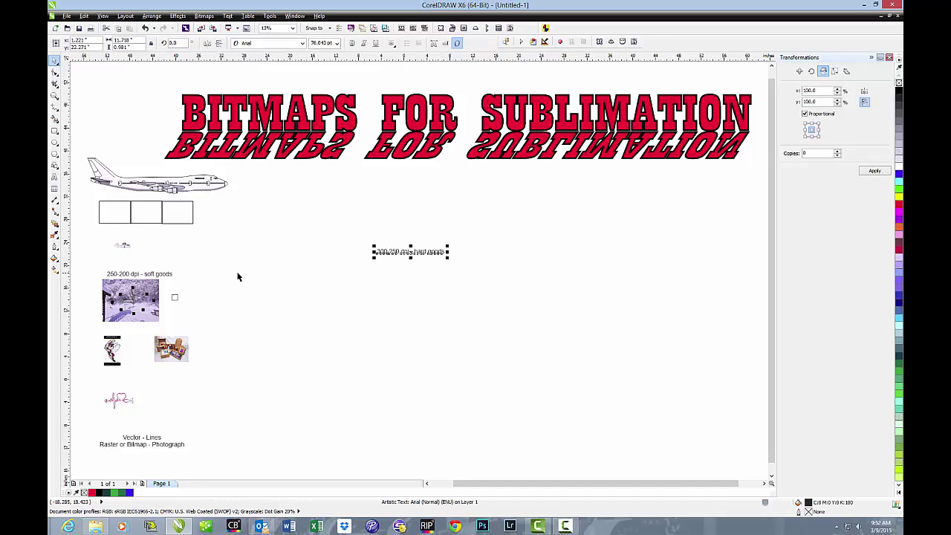
{"action": "left_click_drag", "start_coordinate": [323, 282], "coordinate": [425, 281]}
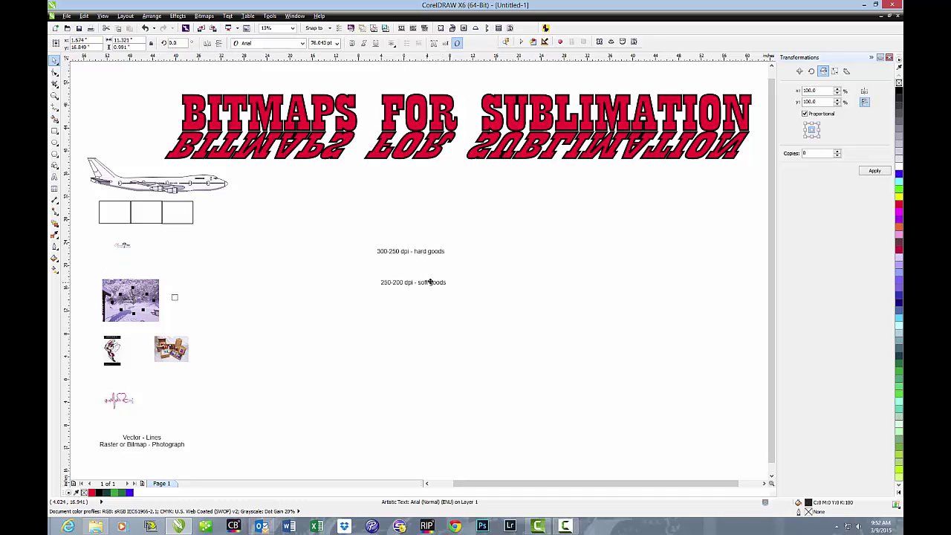
{"action": "left_click", "coordinate": [323, 294]}
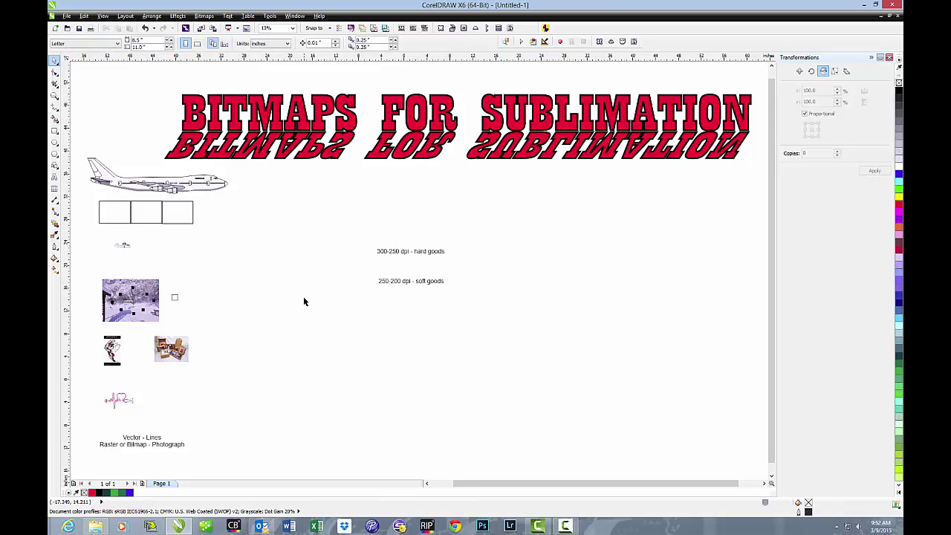
{"action": "left_click", "coordinate": [54, 95]}
{"action": "left_click_drag", "start_coordinate": [358, 238], "coordinate": [454, 297]}
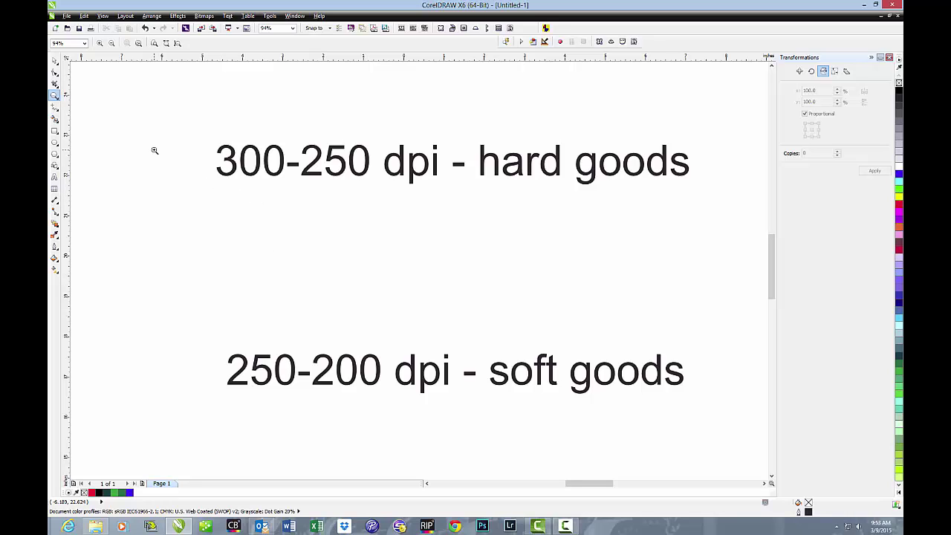
Step: Return the hard goods and soft goods dpi lines to the sample column, stacked between the three boxes and the snow photo
{"action": "key", "text": "F4"}
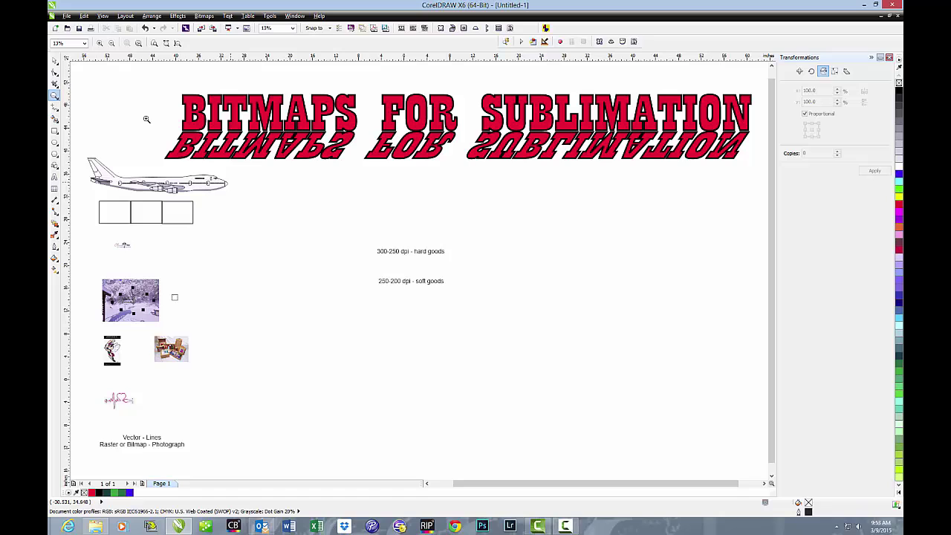
{"action": "left_click", "coordinate": [55, 62]}
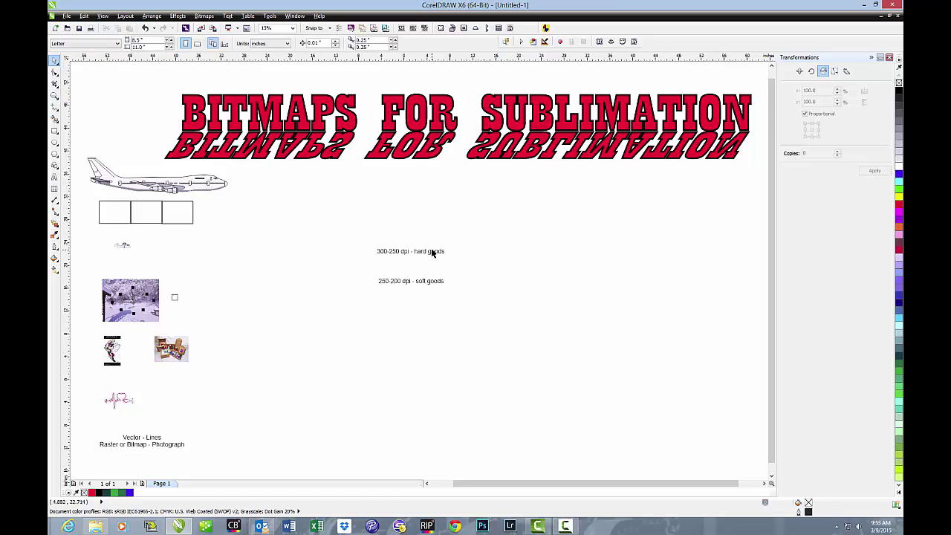
{"action": "left_click_drag", "start_coordinate": [432, 253], "coordinate": [242, 253]}
{"action": "left_click_drag", "start_coordinate": [416, 255], "coordinate": [176, 247]}
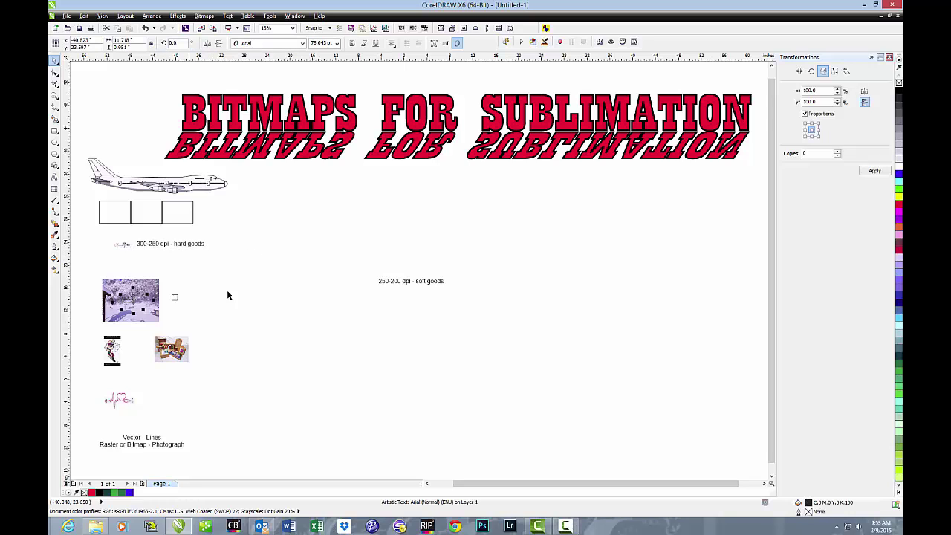
{"action": "left_click_drag", "start_coordinate": [388, 279], "coordinate": [197, 289]}
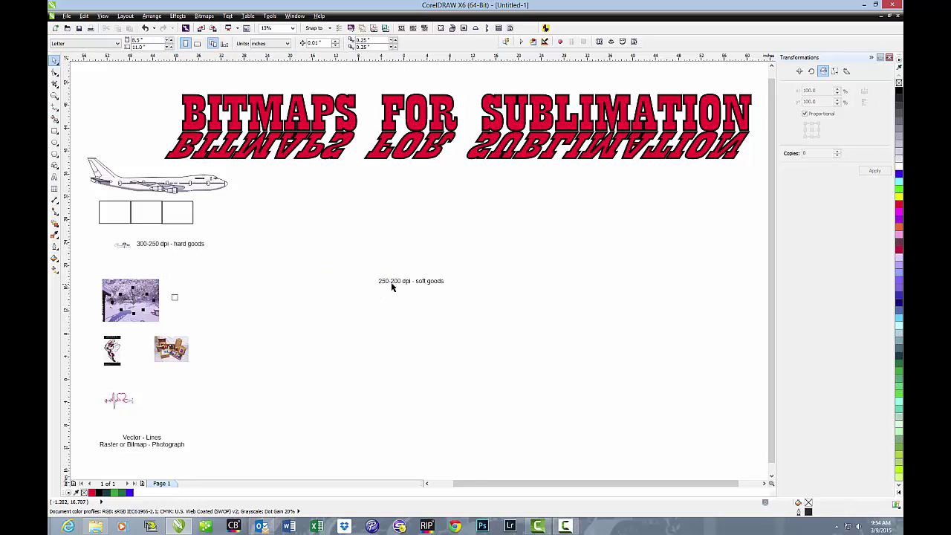
{"action": "left_click_drag", "start_coordinate": [392, 287], "coordinate": [155, 260]}
Step: Move the photo of wooden boxes and frames into the empty central area and fill the view with it
{"action": "left_click_drag", "start_coordinate": [176, 361], "coordinate": [392, 287]}
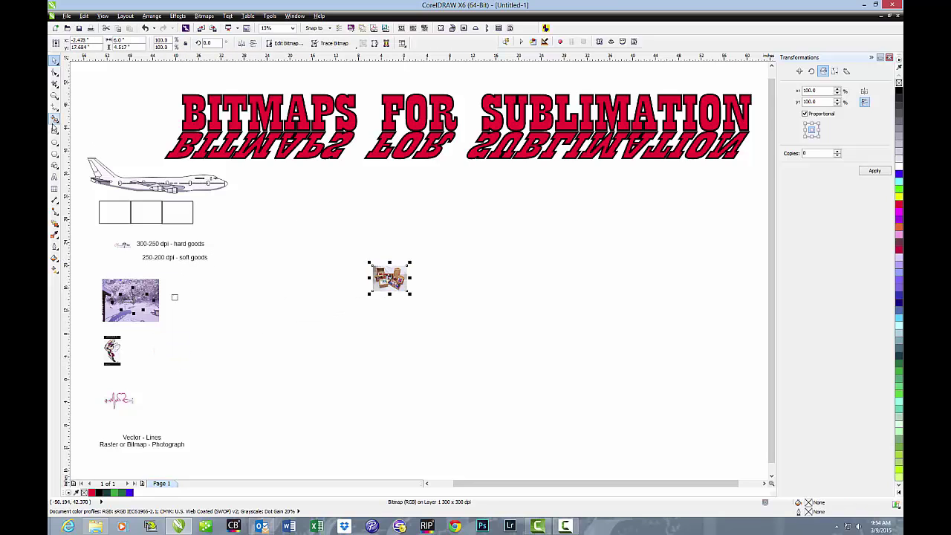
{"action": "left_click", "coordinate": [54, 95]}
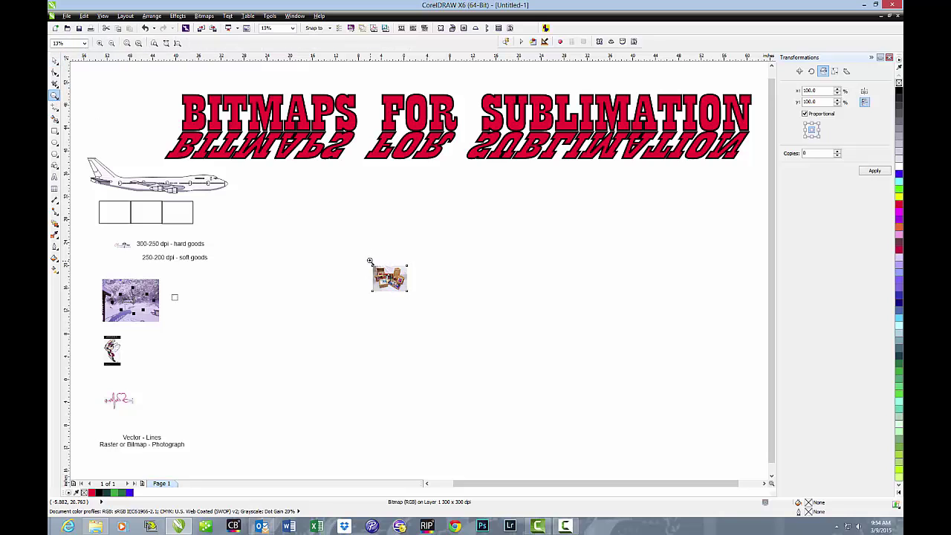
{"action": "left_click_drag", "start_coordinate": [370, 262], "coordinate": [417, 293]}
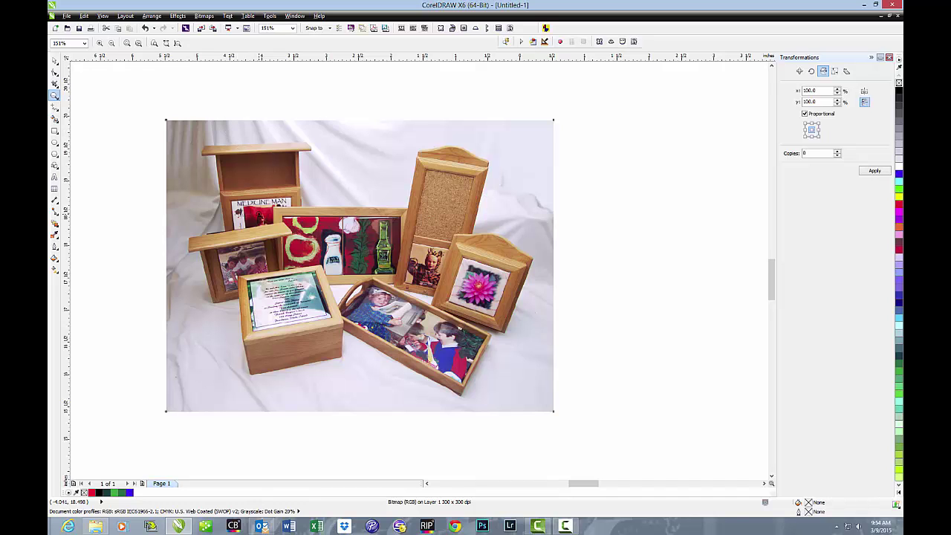
Step: Examine the pixels of the wooden products photo at the girl's picture in the tray and the top edge of the vegetable-art frame
{"action": "left_click_drag", "start_coordinate": [333, 266], "coordinate": [406, 343]}
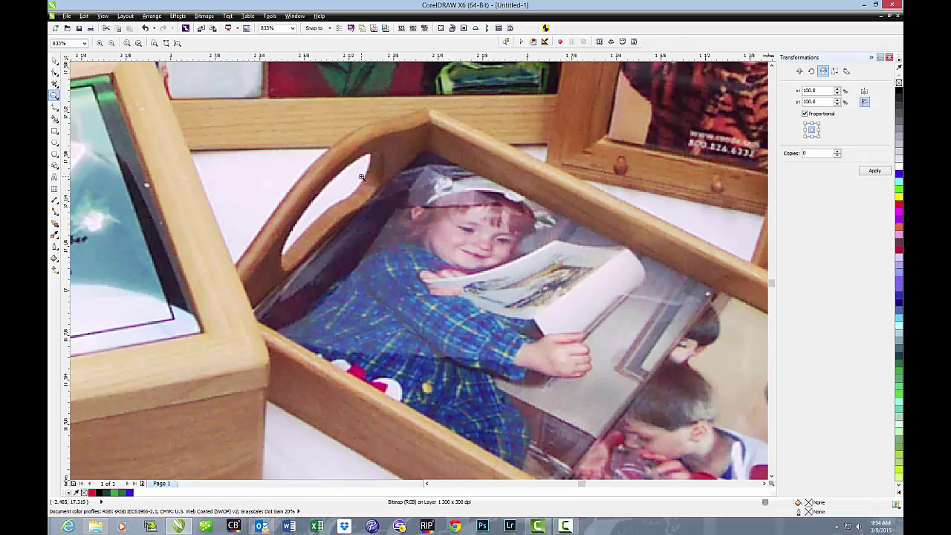
{"action": "left_click", "coordinate": [438, 229]}
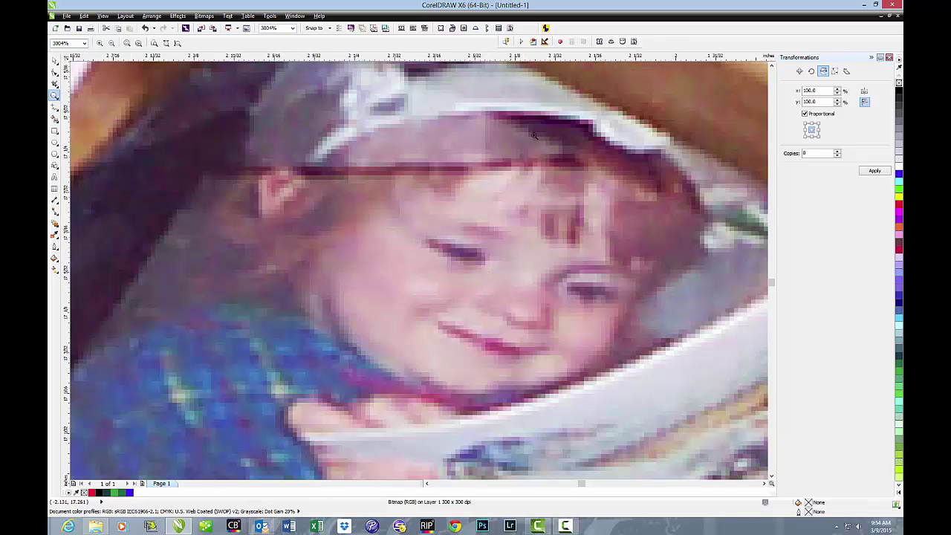
{"action": "left_click", "coordinate": [112, 43]}
{"action": "left_click", "coordinate": [113, 43]}
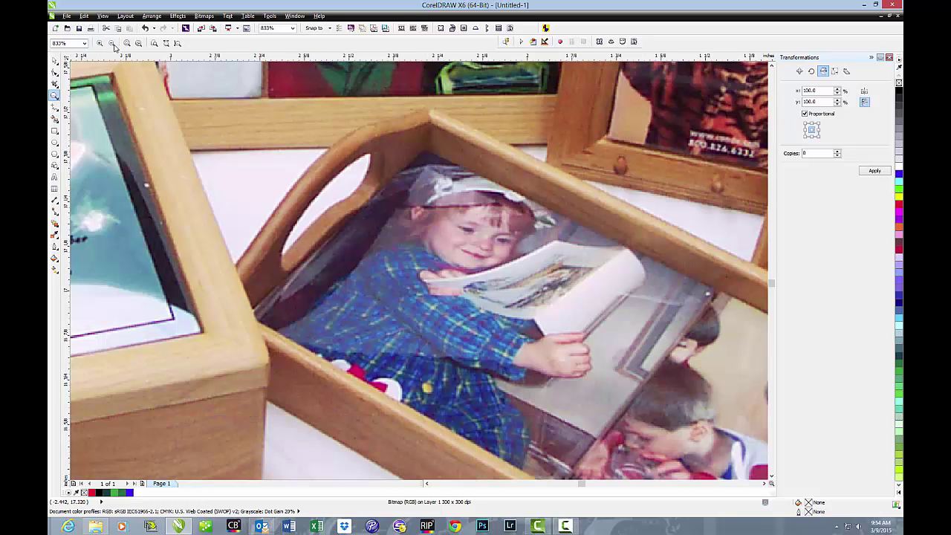
{"action": "left_click", "coordinate": [112, 43]}
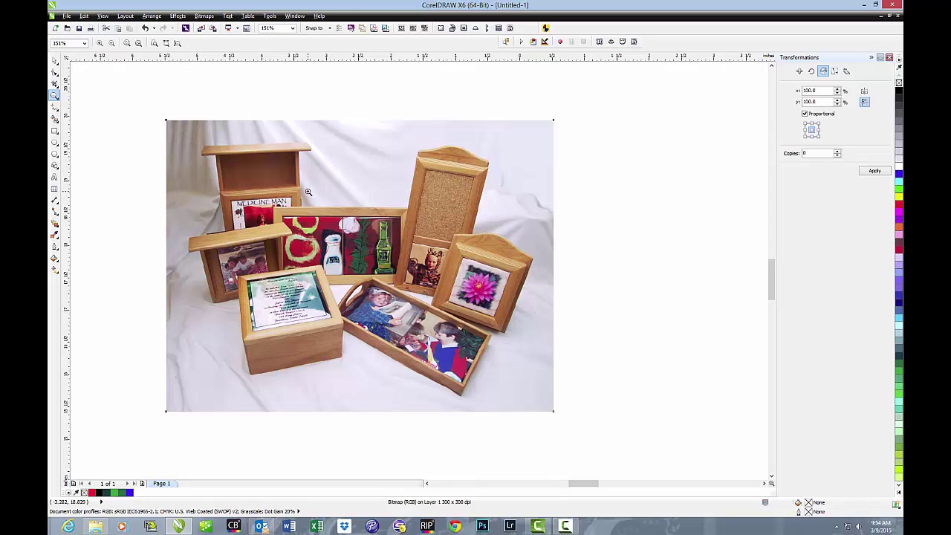
{"action": "left_click_drag", "start_coordinate": [308, 192], "coordinate": [366, 229]}
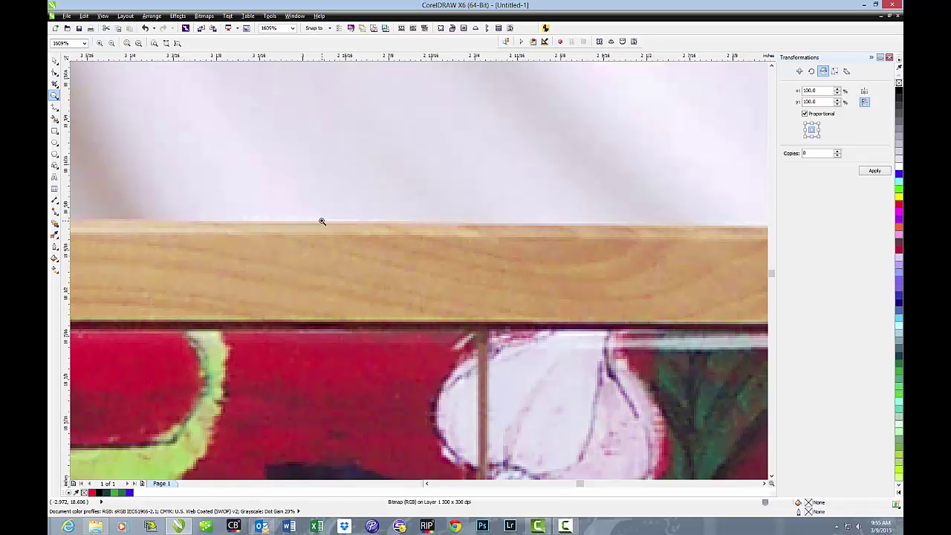
{"action": "left_click_drag", "start_coordinate": [322, 221], "coordinate": [433, 282]}
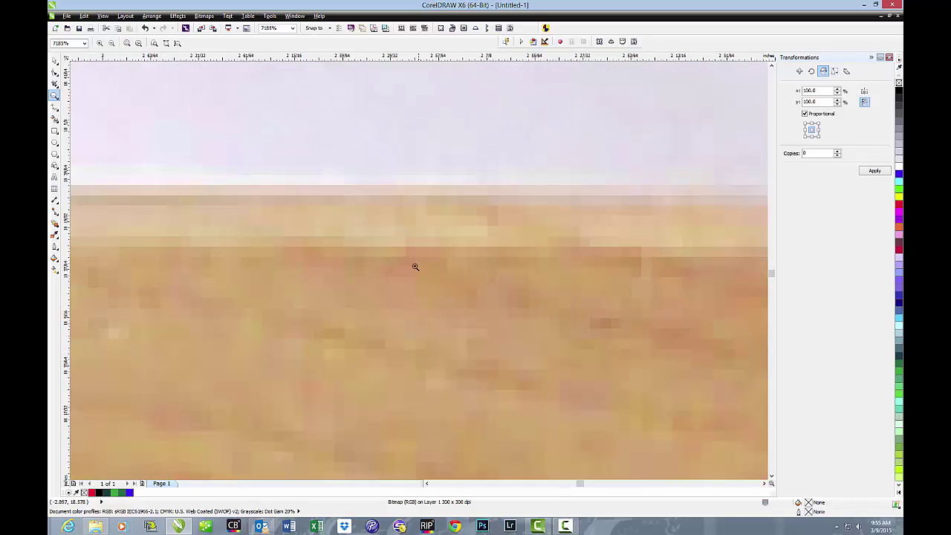
{"action": "key", "text": "F3"}
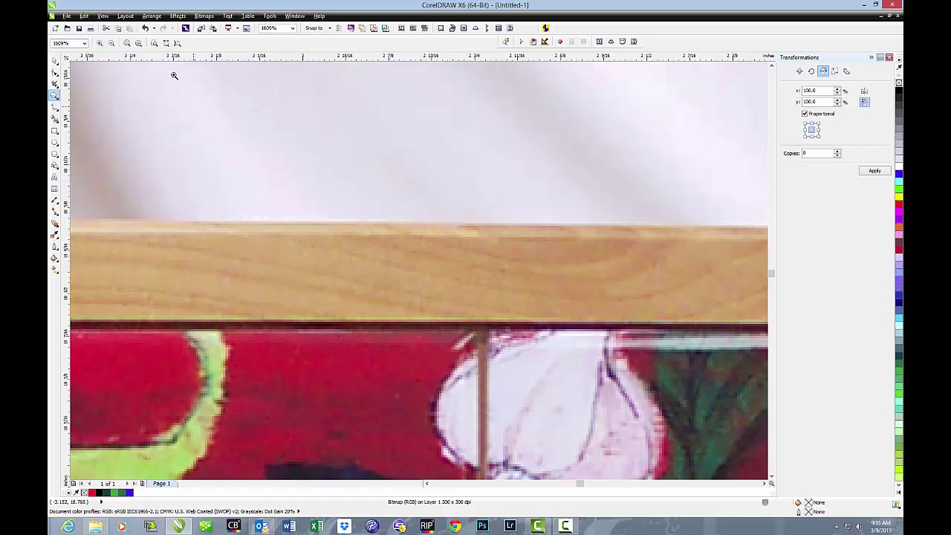
Step: Move the small empty square beside the snow photo to just above the wooden products photo in the central area
{"action": "left_click", "coordinate": [111, 46]}
{"action": "left_click", "coordinate": [111, 44]}
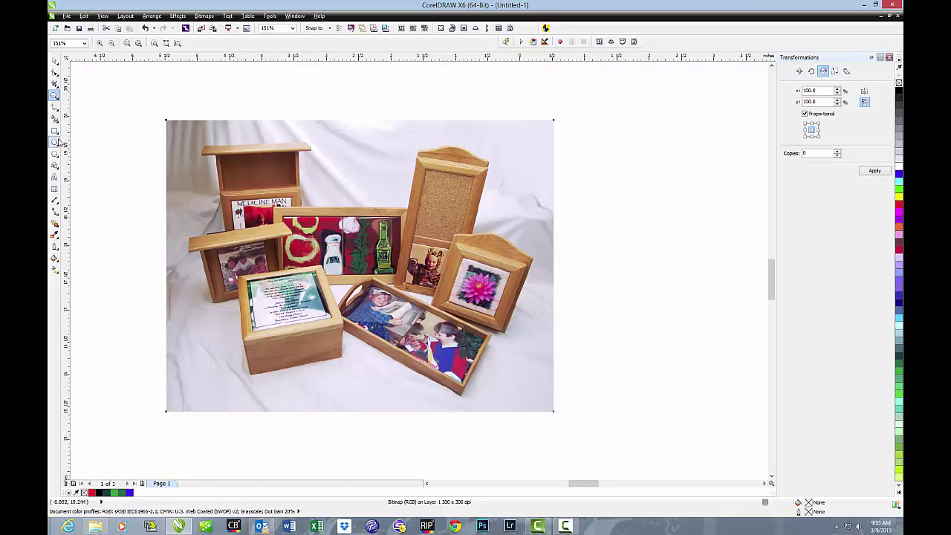
{"action": "left_click", "coordinate": [111, 44]}
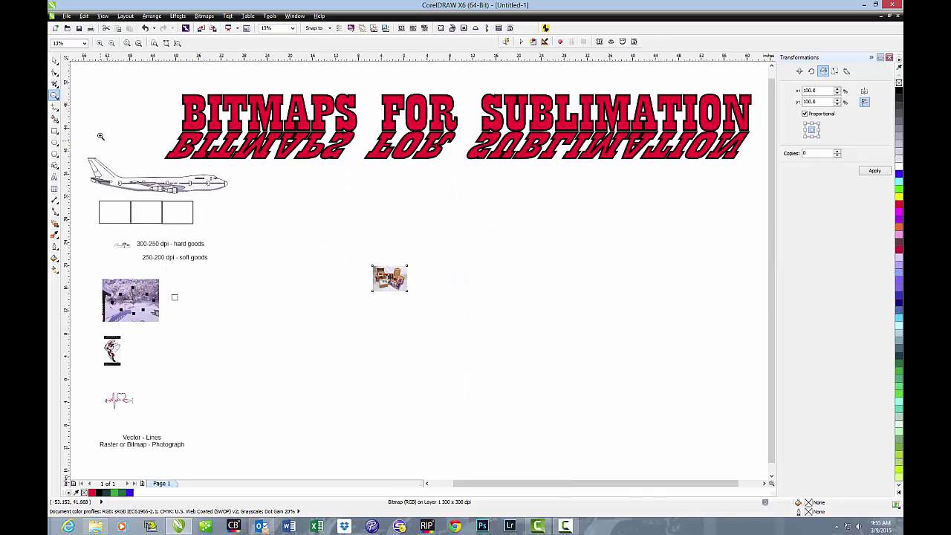
{"action": "left_click", "coordinate": [54, 59]}
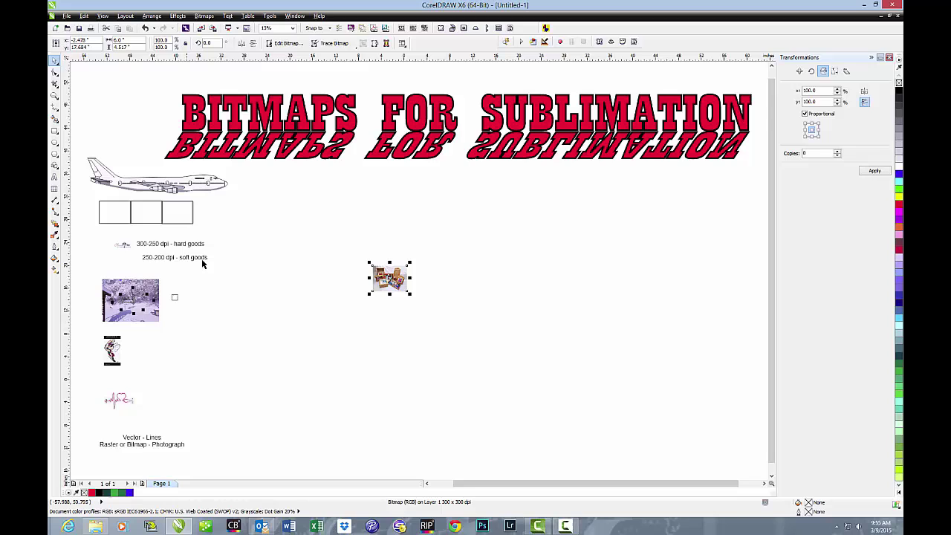
{"action": "left_click", "coordinate": [174, 297]}
{"action": "left_click_drag", "start_coordinate": [174, 298], "coordinate": [373, 243]}
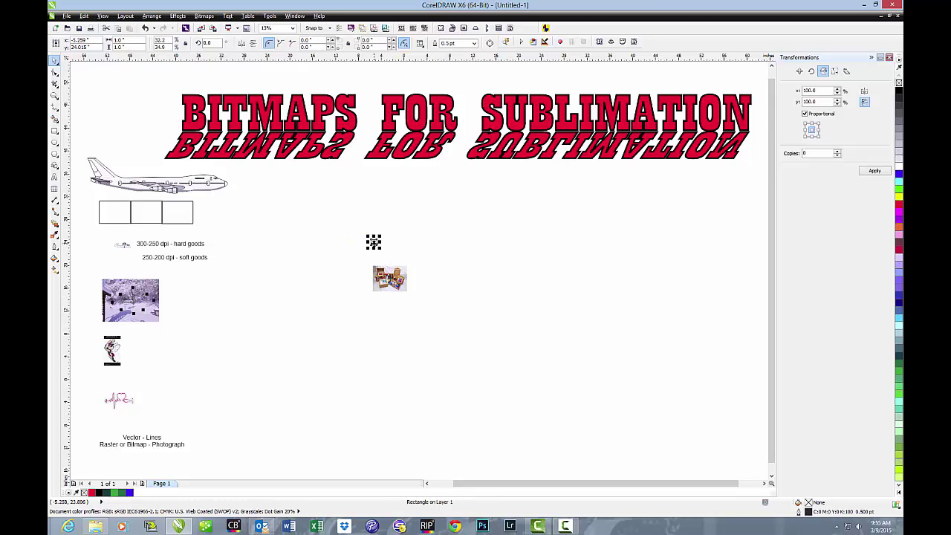
{"action": "left_click_drag", "start_coordinate": [373, 242], "coordinate": [381, 251]}
Step: Check the wooden products photo's size and resolution in the Resample settings without changing them
{"action": "left_click", "coordinate": [390, 276]}
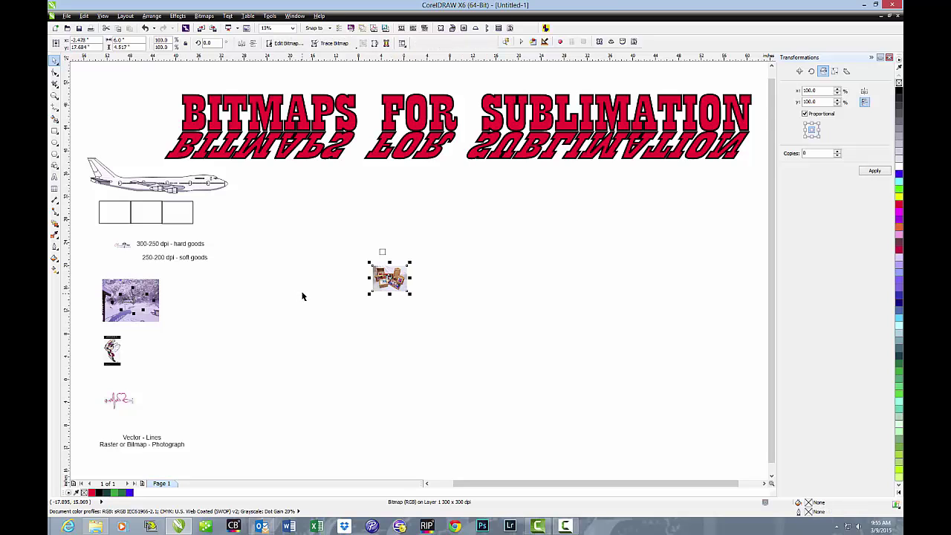
{"action": "left_click", "coordinate": [203, 15]}
{"action": "left_click", "coordinate": [218, 102]}
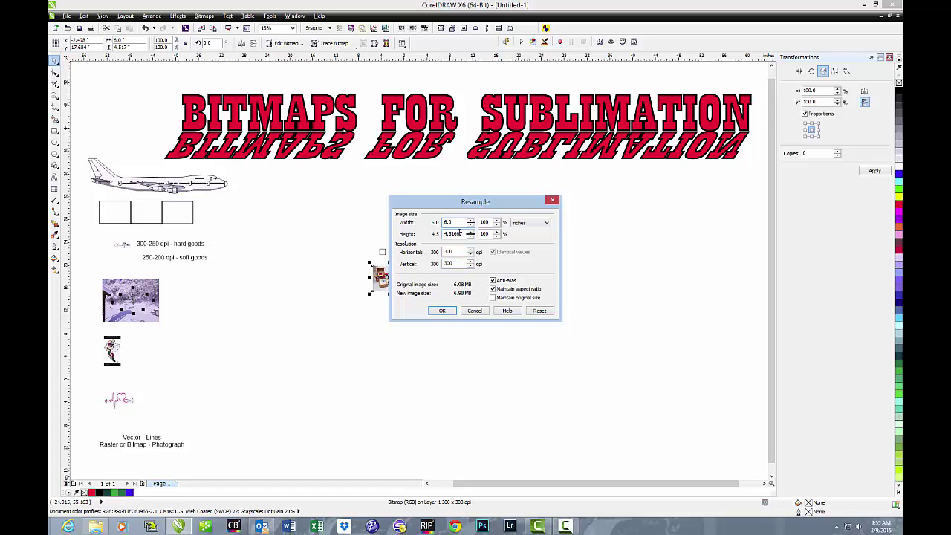
{"action": "left_click", "coordinate": [474, 311]}
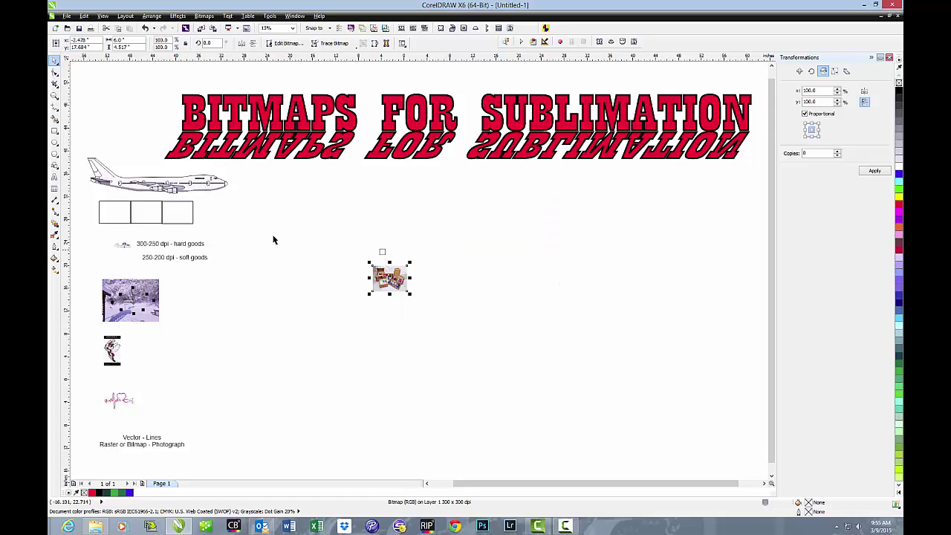
Step: Place the small square over the centre of the wooden products photo
{"action": "left_click", "coordinate": [55, 95]}
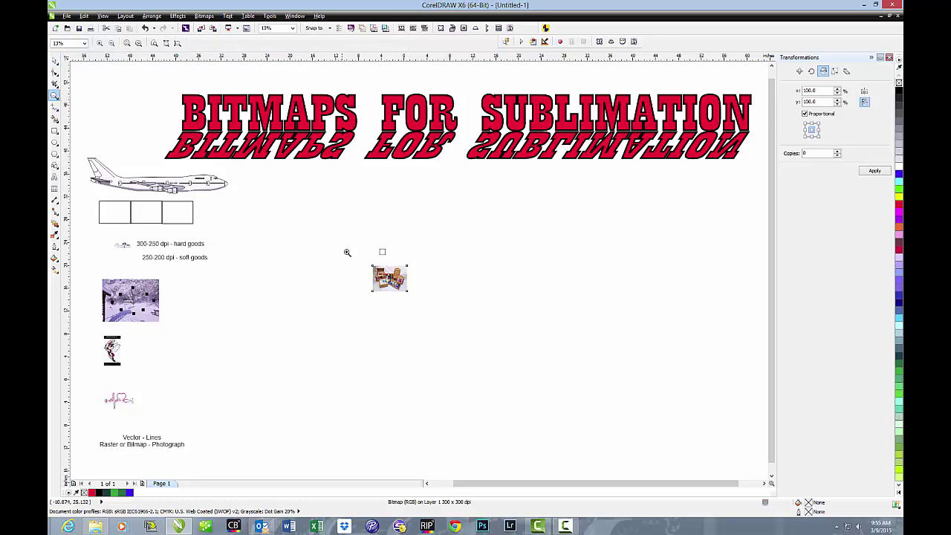
{"action": "left_click_drag", "start_coordinate": [356, 246], "coordinate": [416, 304]}
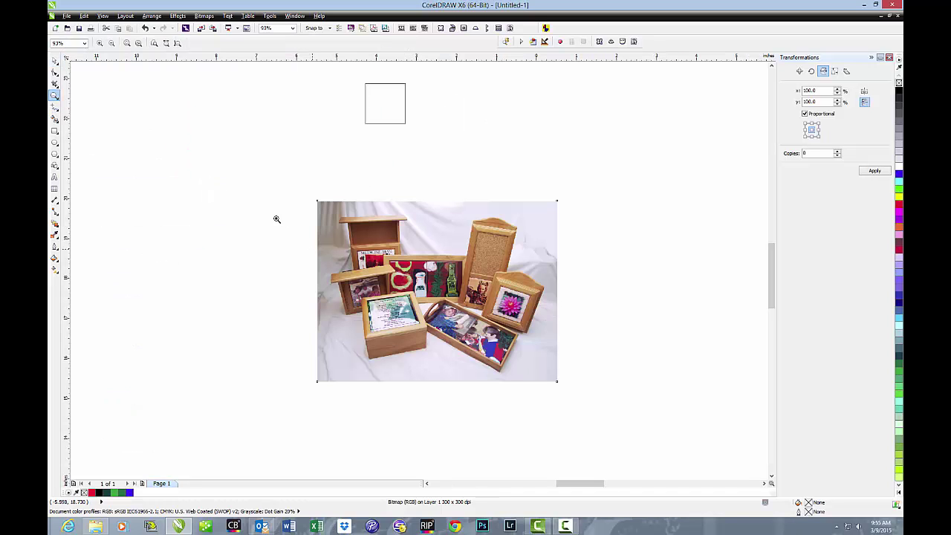
{"action": "left_click", "coordinate": [54, 61]}
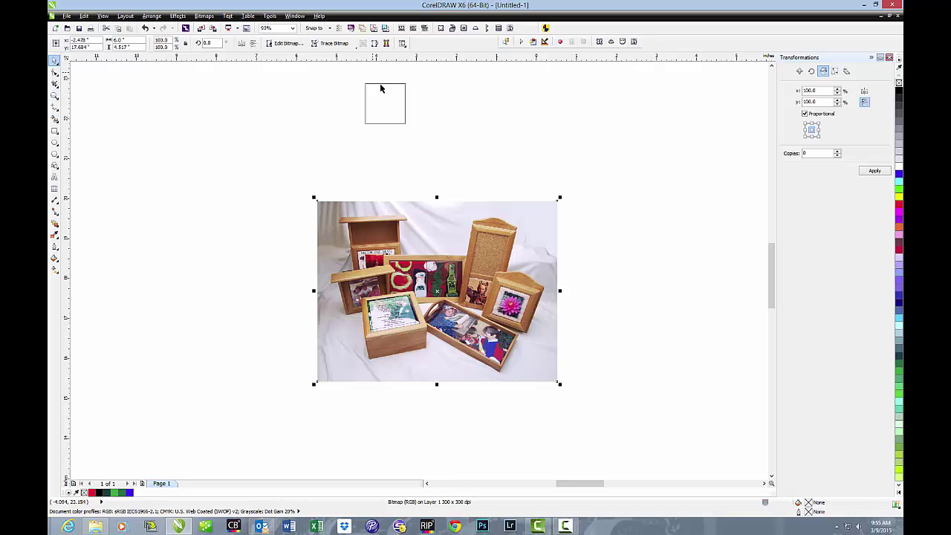
{"action": "left_click_drag", "start_coordinate": [382, 101], "coordinate": [435, 296]}
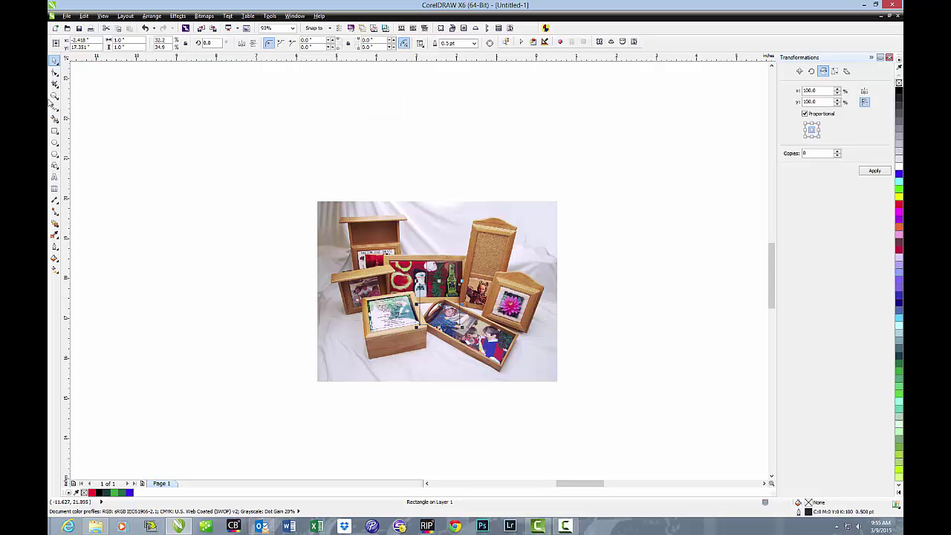
Step: Examine the photo's pixels inside the square, especially at its upper edge around the "Heavy cream" label
{"action": "left_click", "coordinate": [54, 95]}
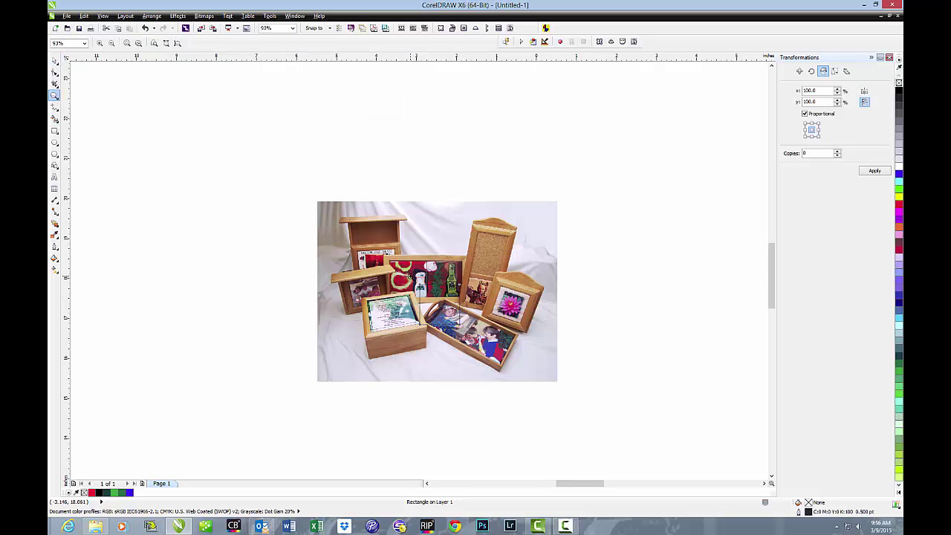
{"action": "left_click_drag", "start_coordinate": [392, 269], "coordinate": [487, 327]}
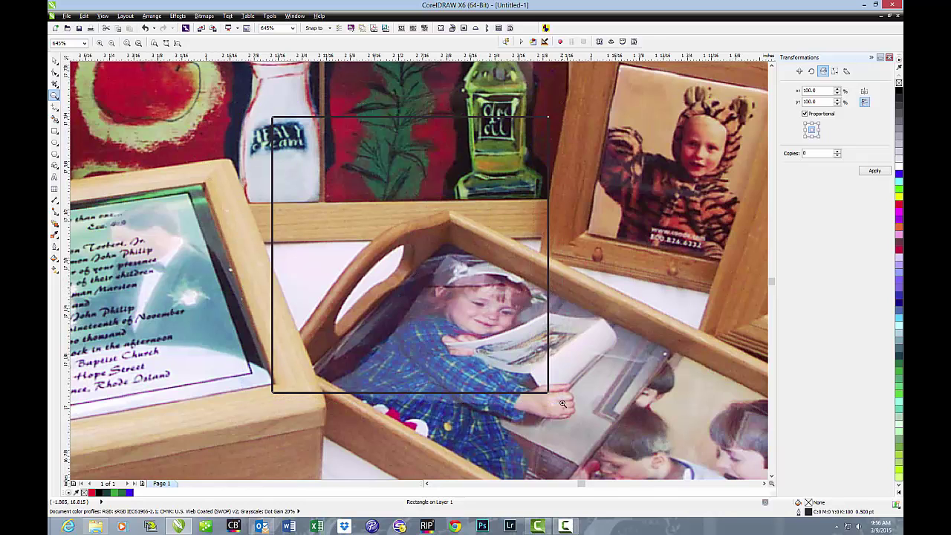
{"action": "scroll", "coordinate": [550, 386], "scroll_direction": "up", "scroll_amount": 1}
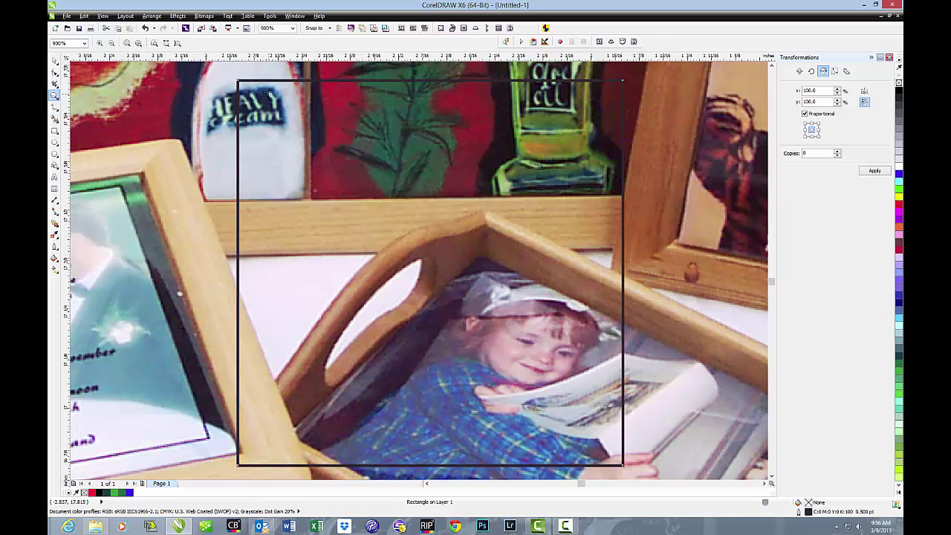
{"action": "left_click_drag", "start_coordinate": [228, 75], "coordinate": [442, 183]}
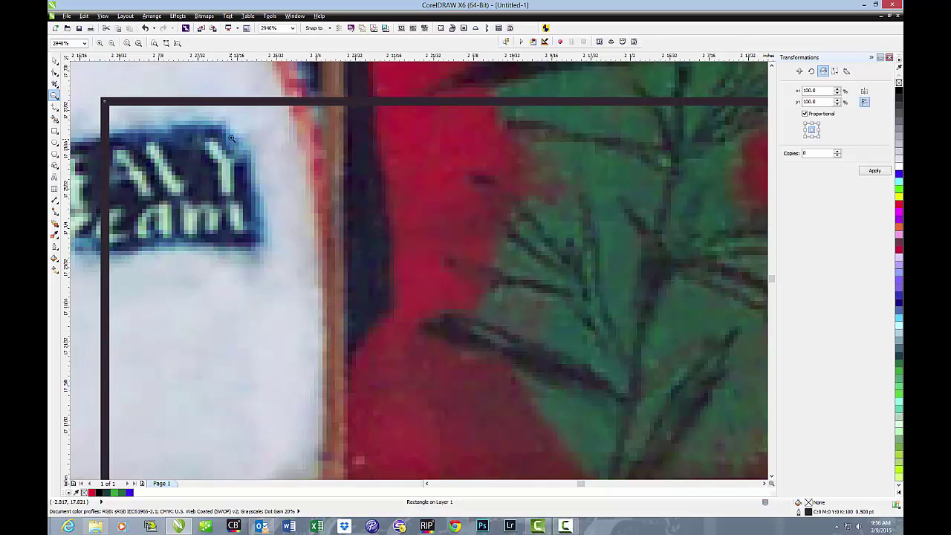
{"action": "left_click_drag", "start_coordinate": [199, 93], "coordinate": [333, 235]}
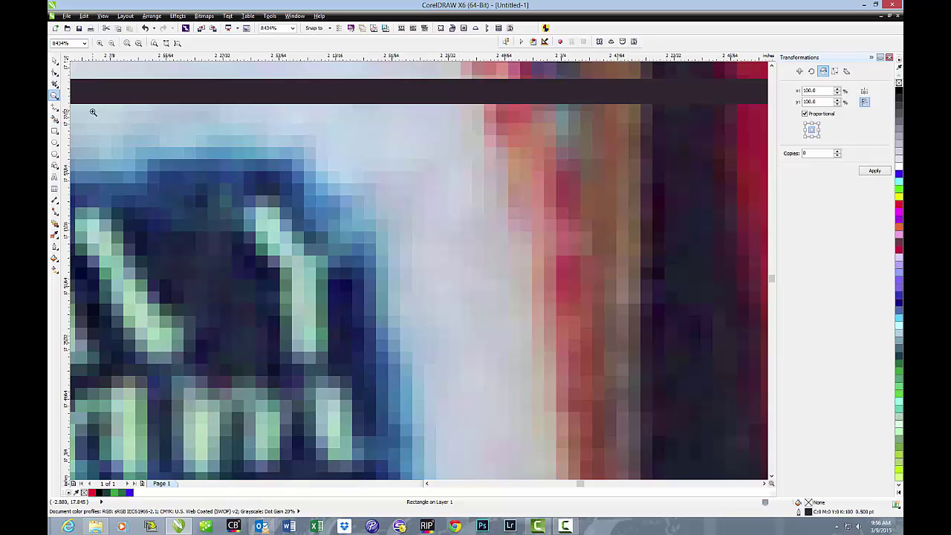
{"action": "left_click", "coordinate": [111, 44]}
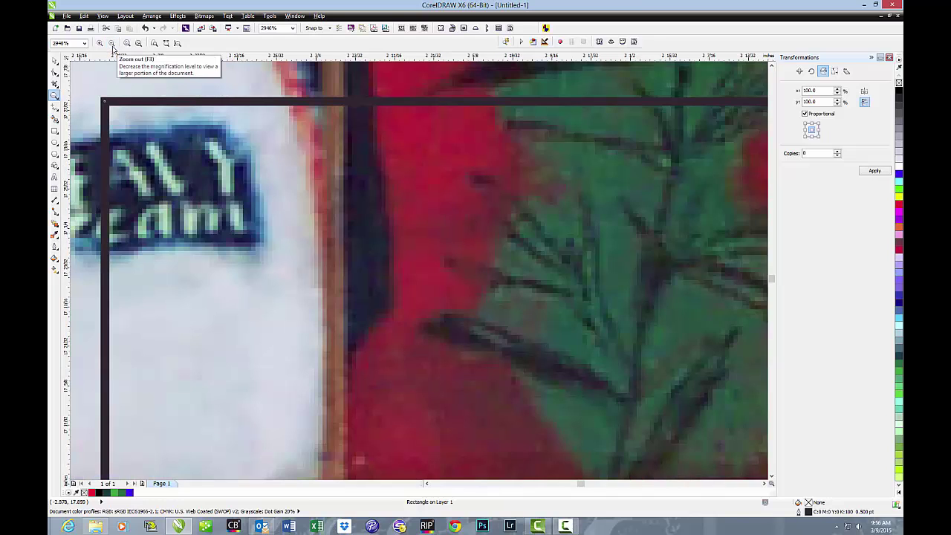
{"action": "left_click", "coordinate": [111, 44]}
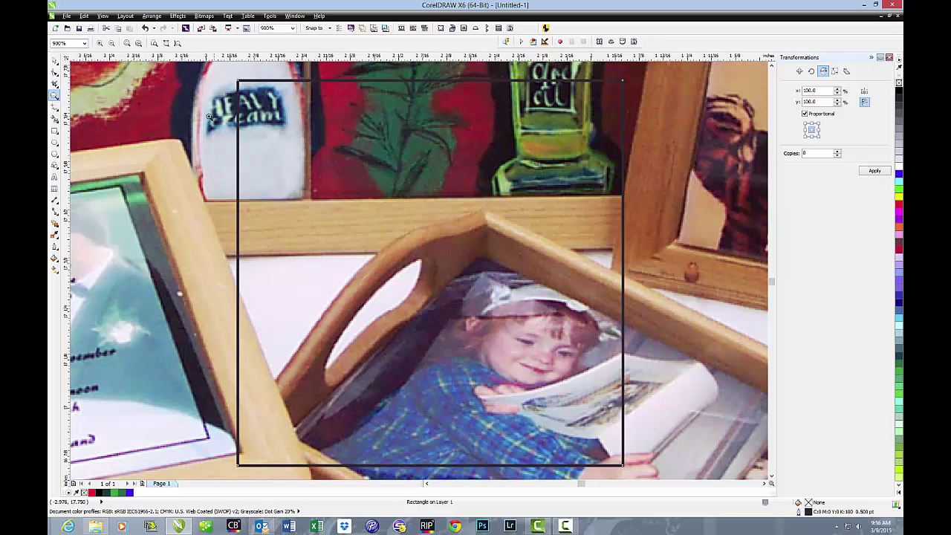
Step: Return the wooden products photo together with the square to the sample column, beside the baseball mascot image
{"action": "left_click", "coordinate": [54, 62]}
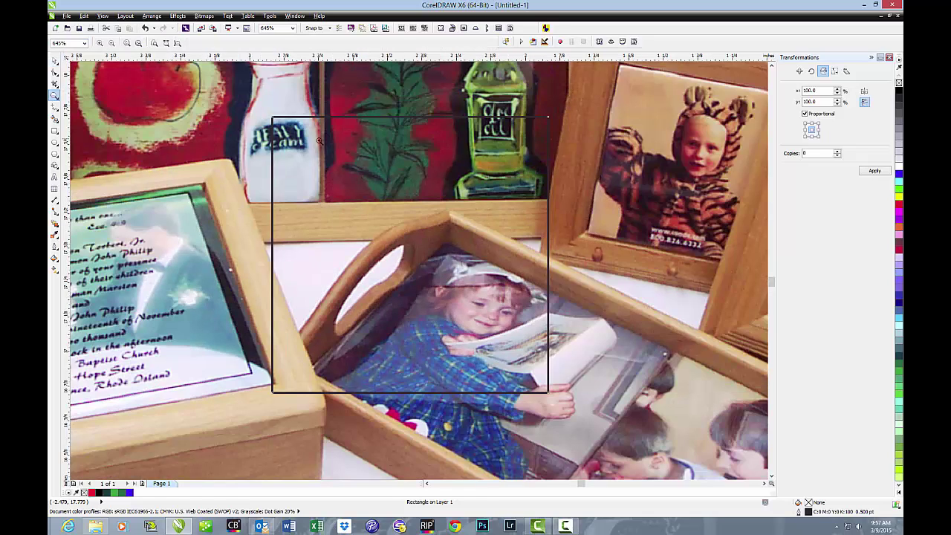
{"action": "left_click", "coordinate": [111, 44]}
{"action": "left_click", "coordinate": [57, 63]}
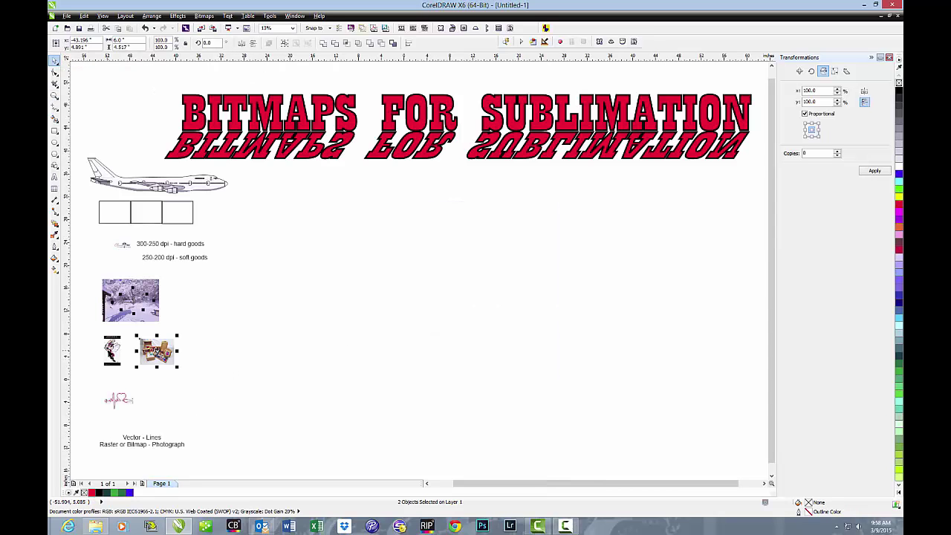
Step: Move the baseball mascot image into the empty central area and fill the view with it
{"action": "left_click_drag", "start_coordinate": [111, 353], "coordinate": [416, 288]}
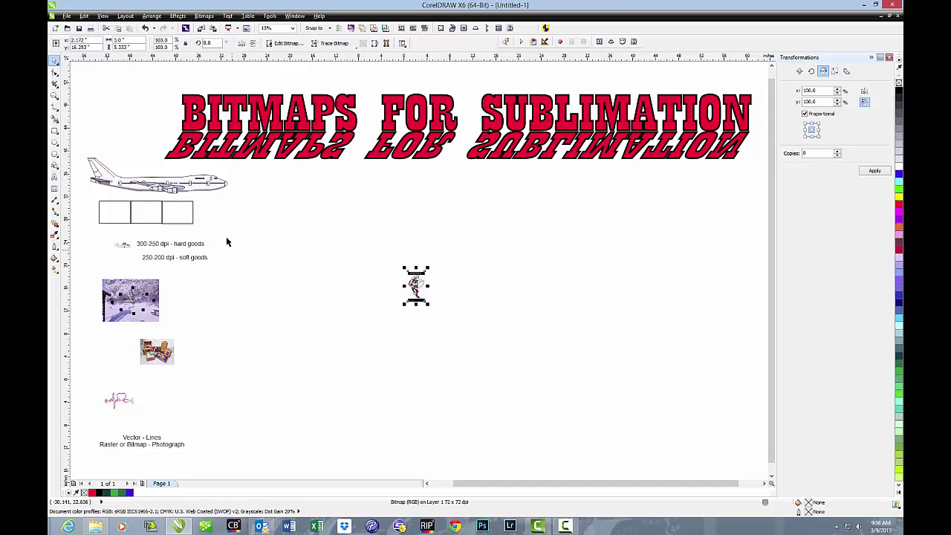
{"action": "left_click", "coordinate": [54, 95]}
{"action": "left_click_drag", "start_coordinate": [400, 269], "coordinate": [431, 301]}
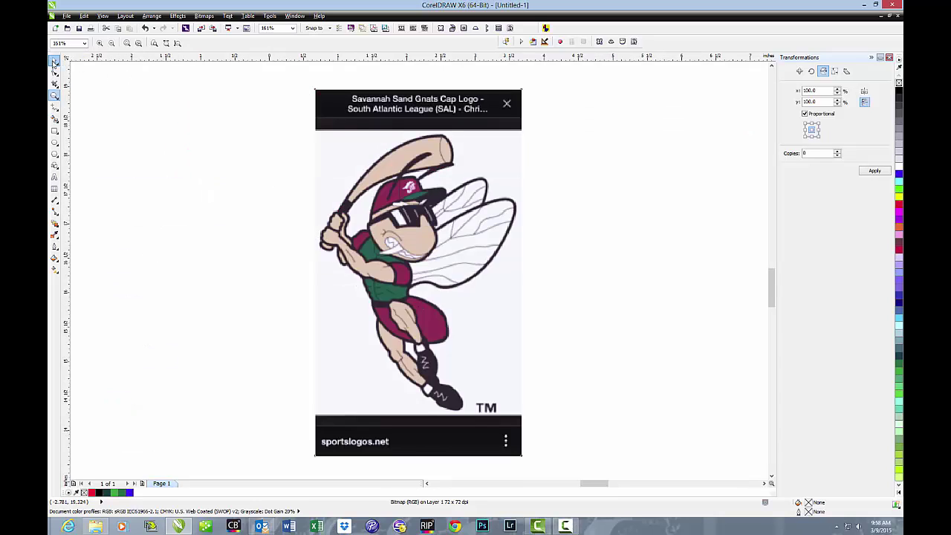
Step: Check the mascot image's dimensions and resolution in the Resample settings, keeping them as they are
{"action": "left_click", "coordinate": [54, 61]}
{"action": "left_click", "coordinate": [202, 15]}
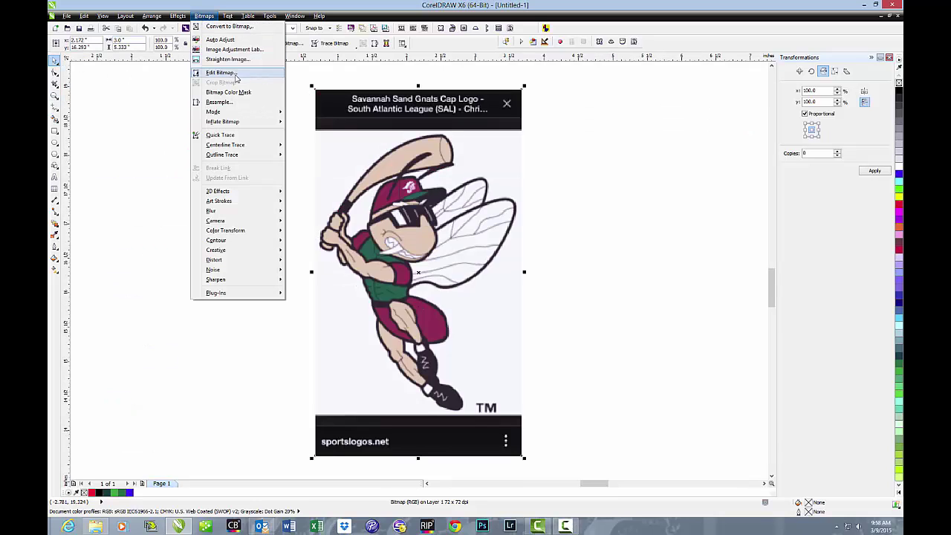
{"action": "left_click", "coordinate": [242, 102]}
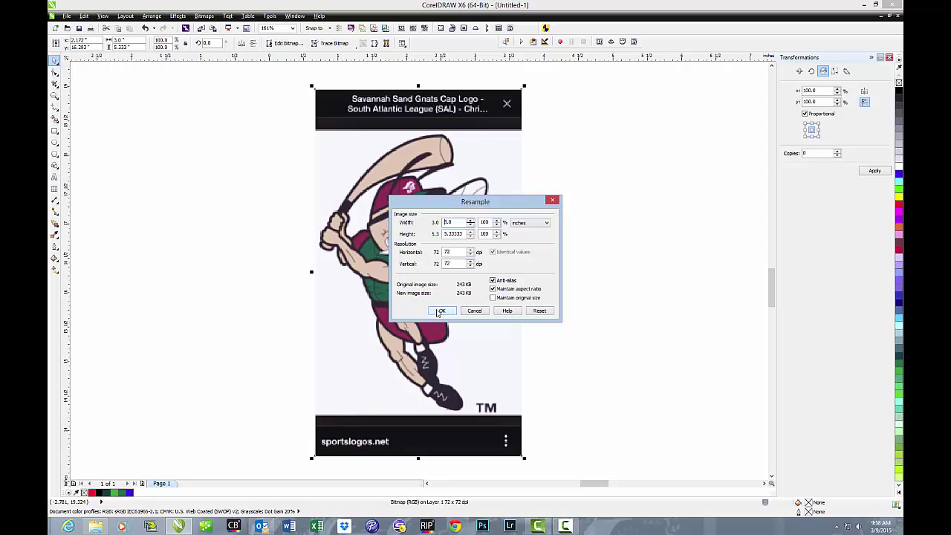
{"action": "left_click", "coordinate": [440, 311]}
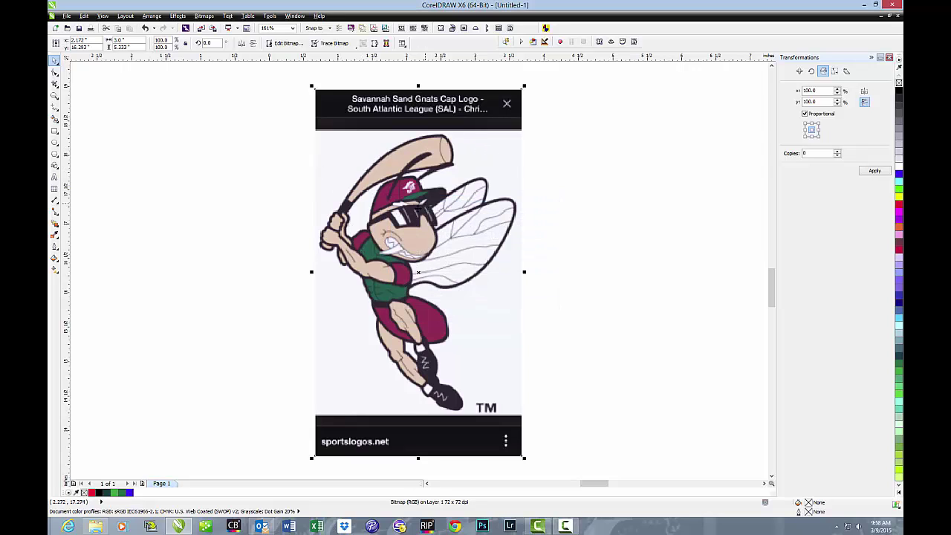
Step: Shift the mascot image aside and back near the middle of the central area
{"action": "left_click_drag", "start_coordinate": [362, 133], "coordinate": [435, 182]}
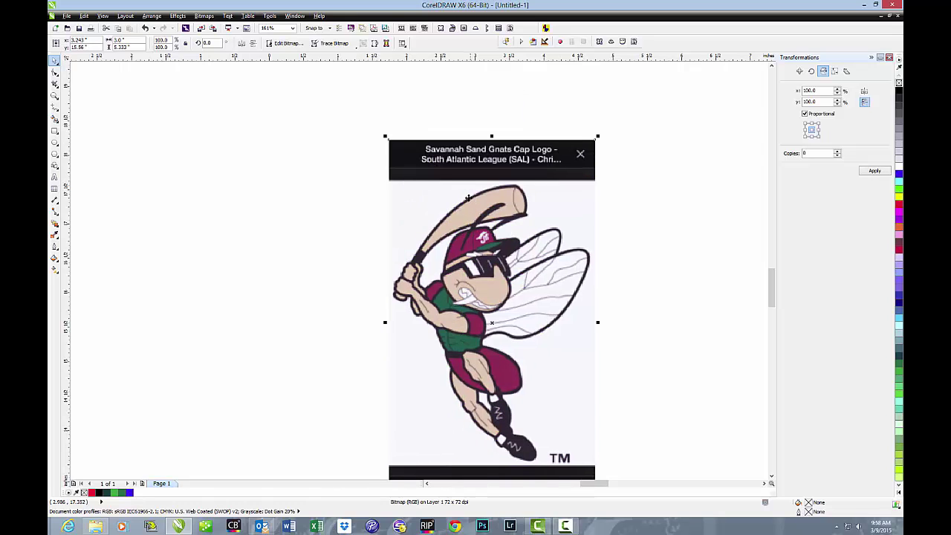
{"action": "left_click_drag", "start_coordinate": [482, 293], "coordinate": [419, 258]}
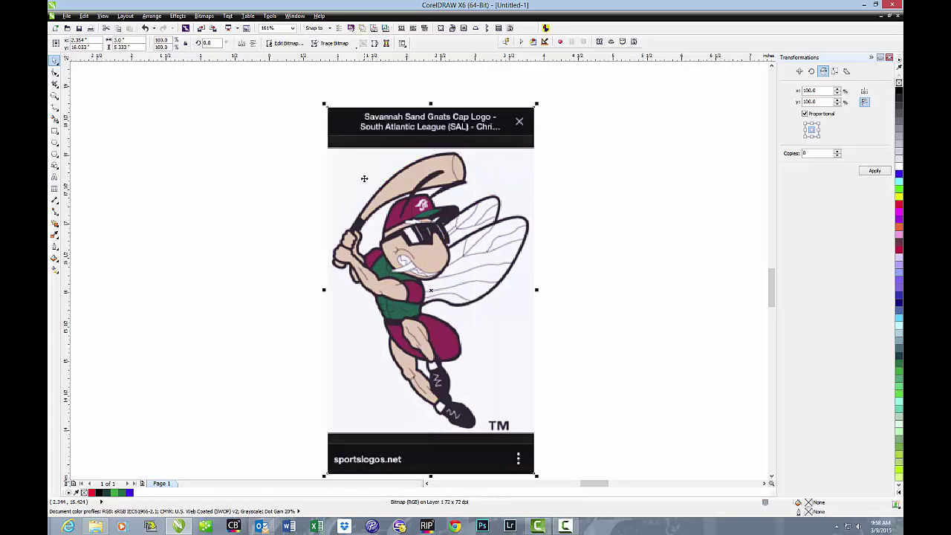
{"action": "left_click", "coordinate": [55, 96]}
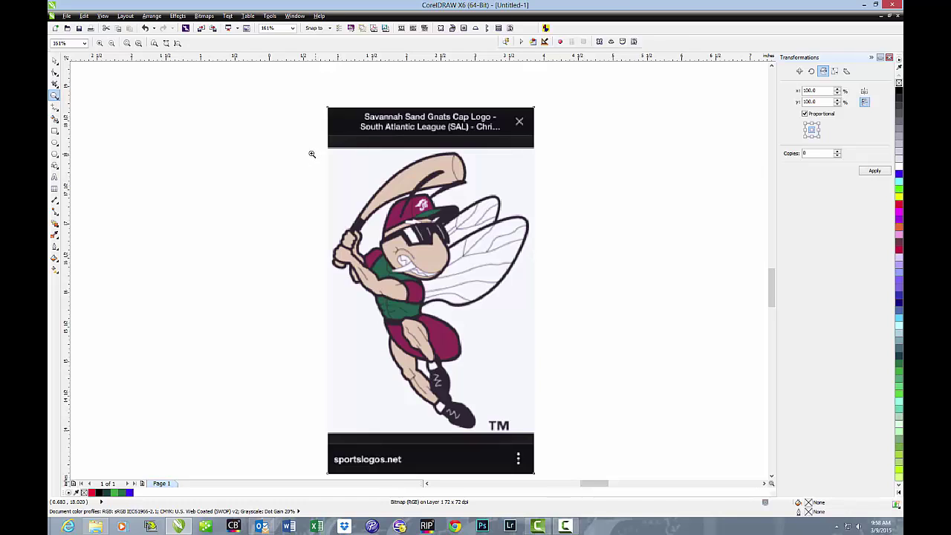
{"action": "left_click", "coordinate": [54, 61]}
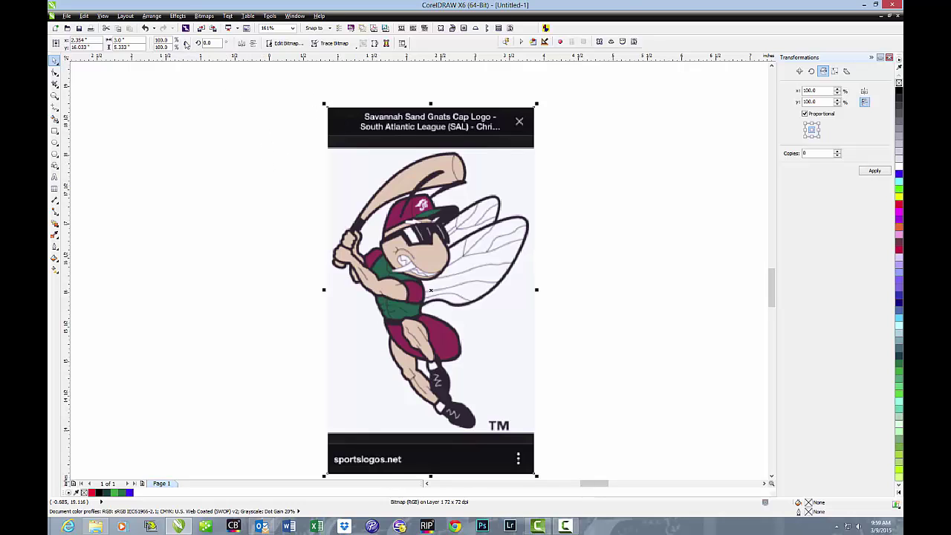
Step: Resample the mascot image to a width of 1.0 inch at 250 dpi and show it enlarged
{"action": "left_click", "coordinate": [200, 16]}
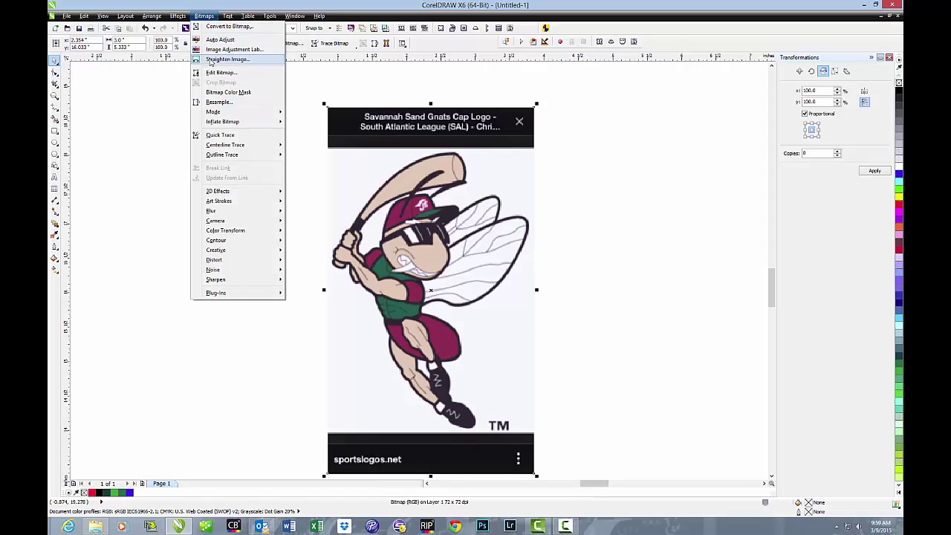
{"action": "left_click", "coordinate": [217, 102]}
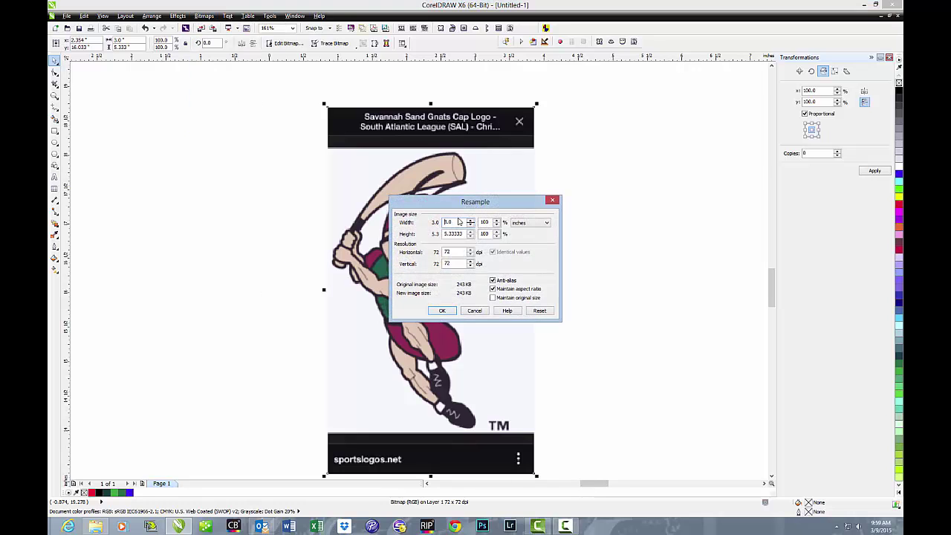
{"action": "left_click_drag", "start_coordinate": [458, 222], "coordinate": [432, 222]}
{"action": "type", "text": "1"}
{"action": "left_click_drag", "start_coordinate": [454, 251], "coordinate": [441, 254]}
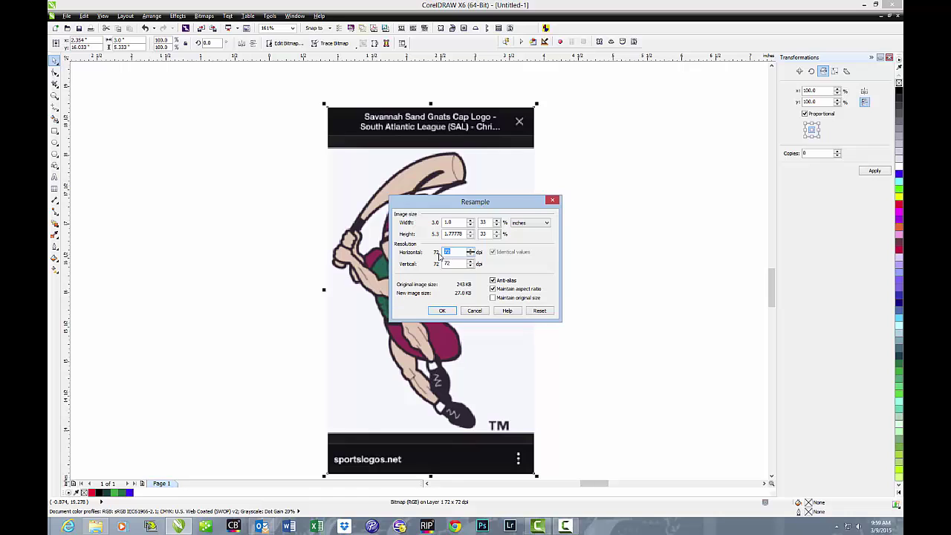
{"action": "type", "text": "250"}
{"action": "key", "text": "Return"}
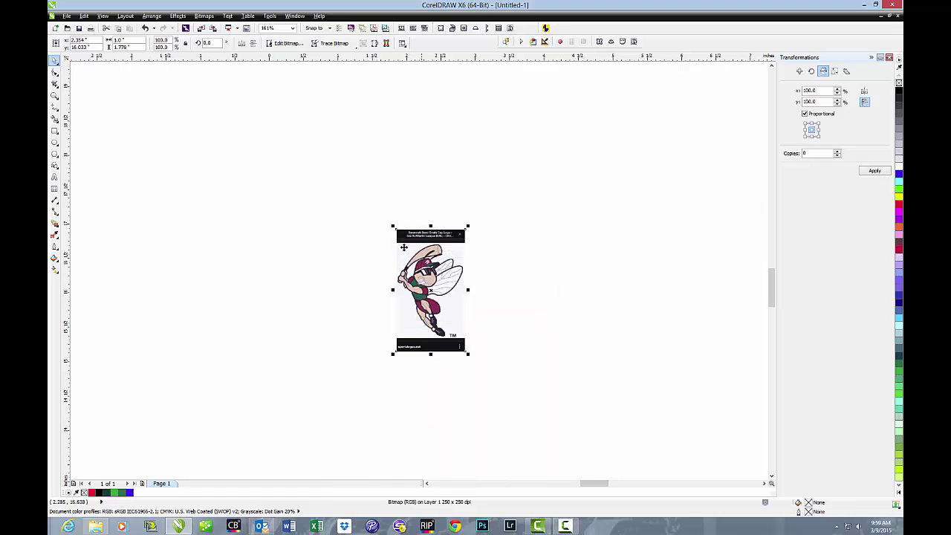
{"action": "left_click", "coordinate": [54, 96]}
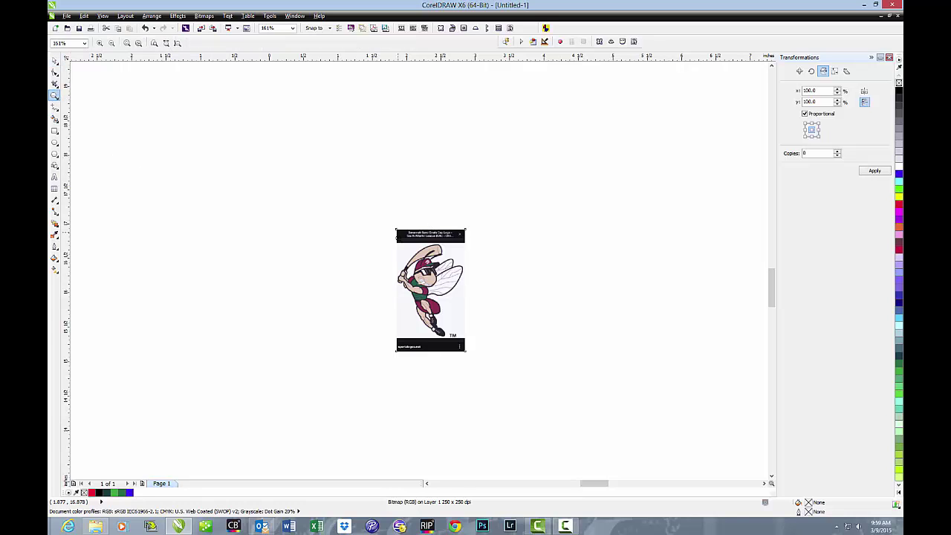
{"action": "left_click_drag", "start_coordinate": [382, 214], "coordinate": [481, 351]}
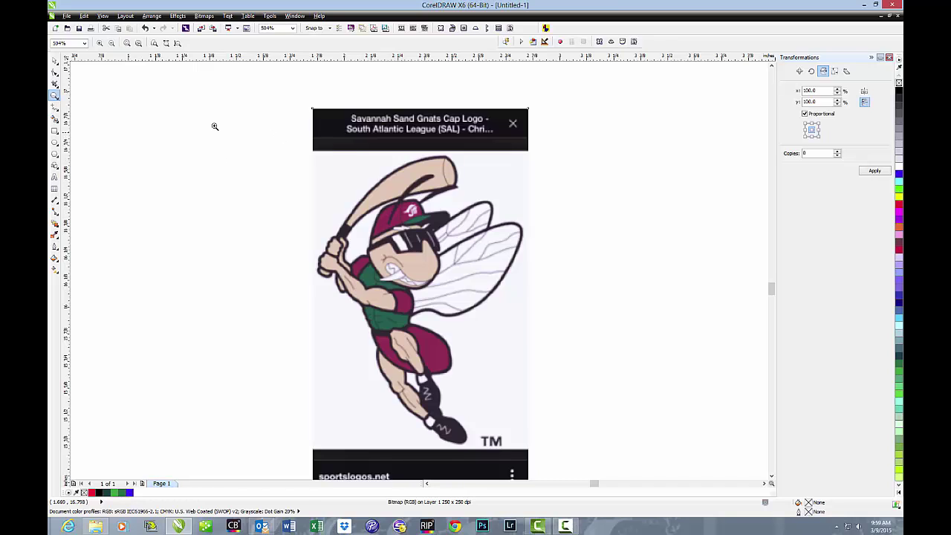
Step: Move the baseball mascot image out of the central area to just left of the product box photo
{"action": "left_click", "coordinate": [139, 44]}
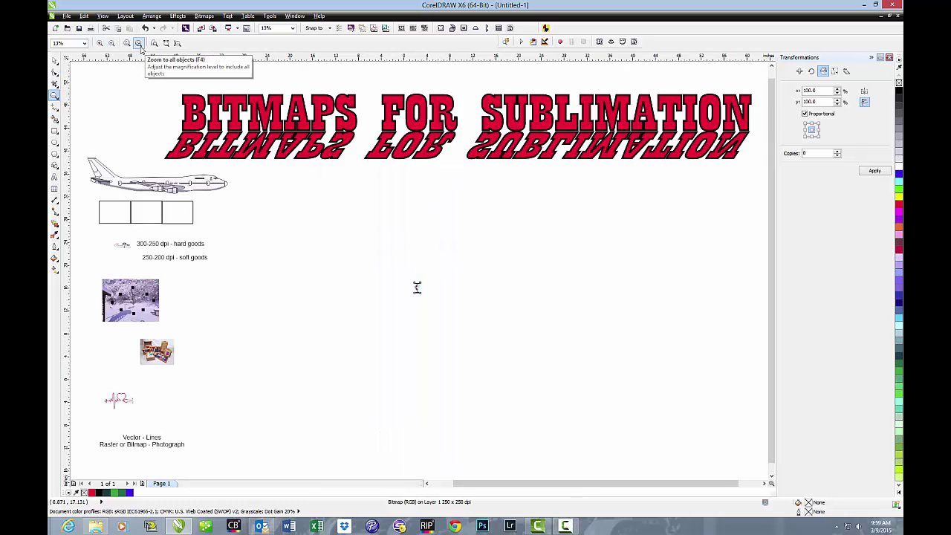
{"action": "left_click", "coordinate": [55, 64]}
{"action": "left_click_drag", "start_coordinate": [417, 287], "coordinate": [123, 340]}
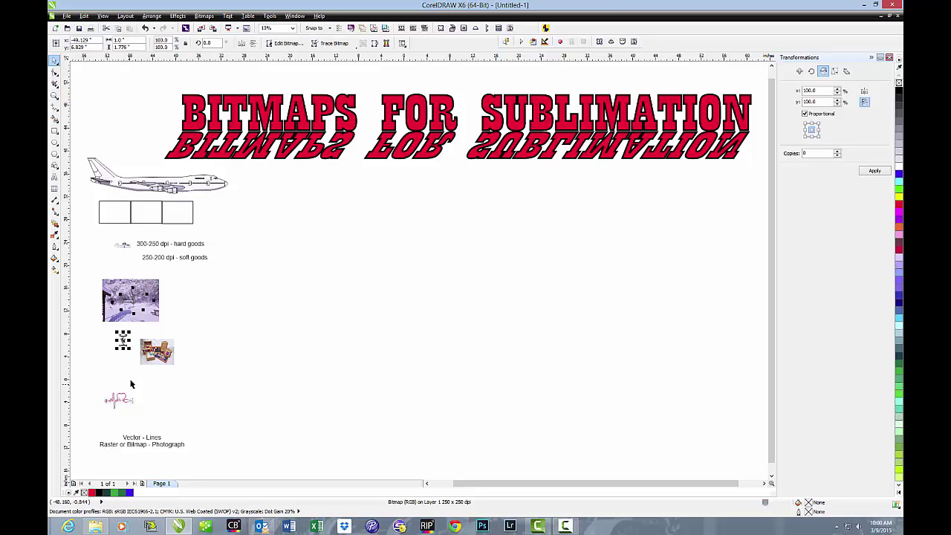
Step: Move the heartbeat graphic beside the snow photo, bring the Travel MD logo to the central area and show it enlarged
{"action": "key", "text": "ctrl+z"}
{"action": "key", "text": "ctrl+z"}
{"action": "key", "text": "ctrl+z"}
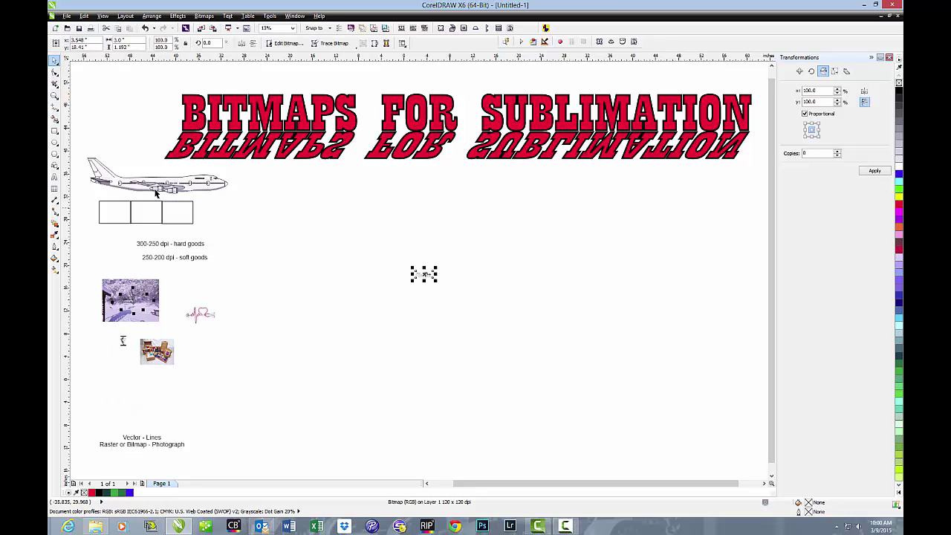
{"action": "left_click", "coordinate": [54, 95]}
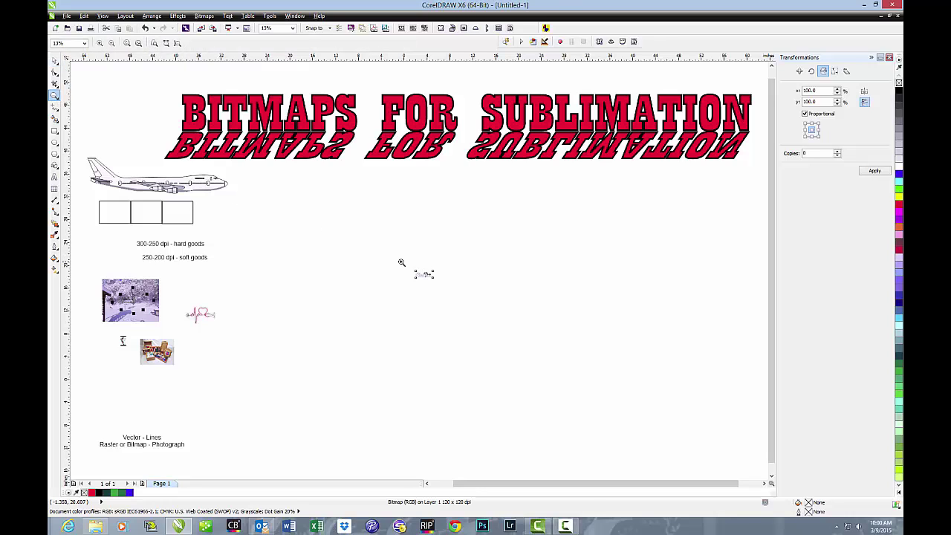
{"action": "left_click_drag", "start_coordinate": [408, 266], "coordinate": [436, 276]}
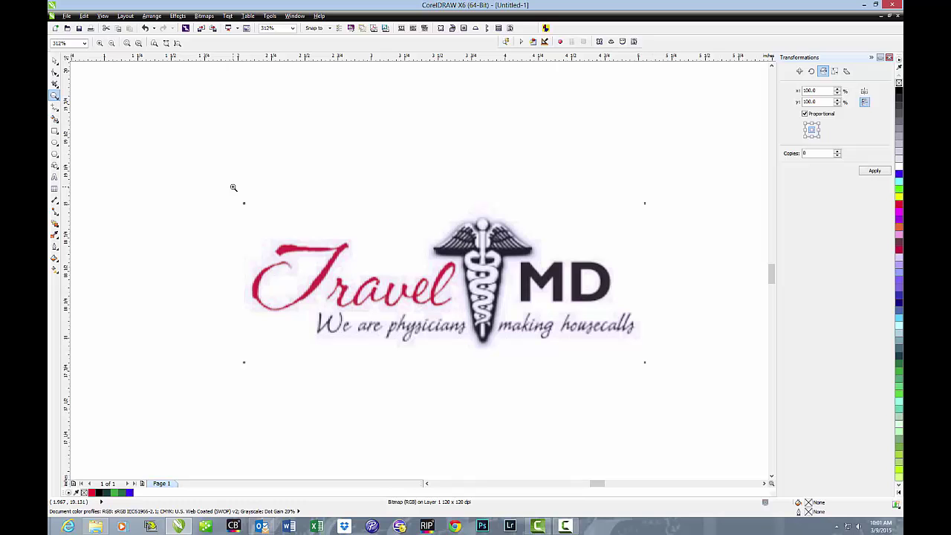
Step: Show the airplane drawing enlarged and ungroup it into its separate objects
{"action": "left_click", "coordinate": [111, 42]}
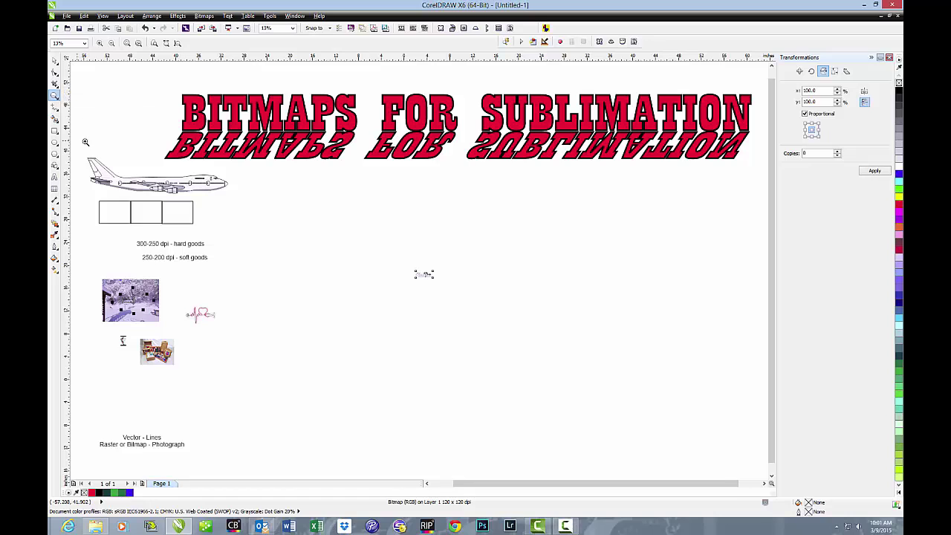
{"action": "left_click_drag", "start_coordinate": [76, 140], "coordinate": [230, 200]}
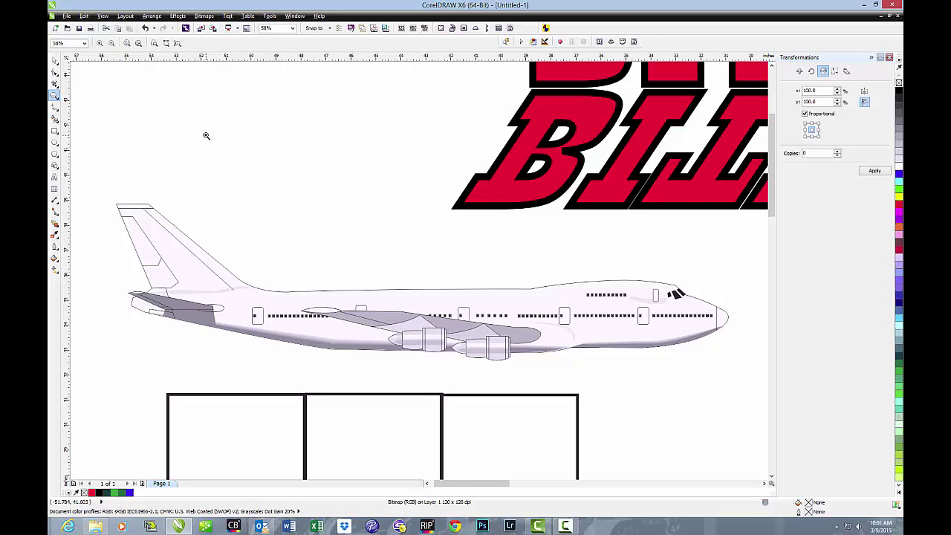
{"action": "left_click", "coordinate": [55, 64]}
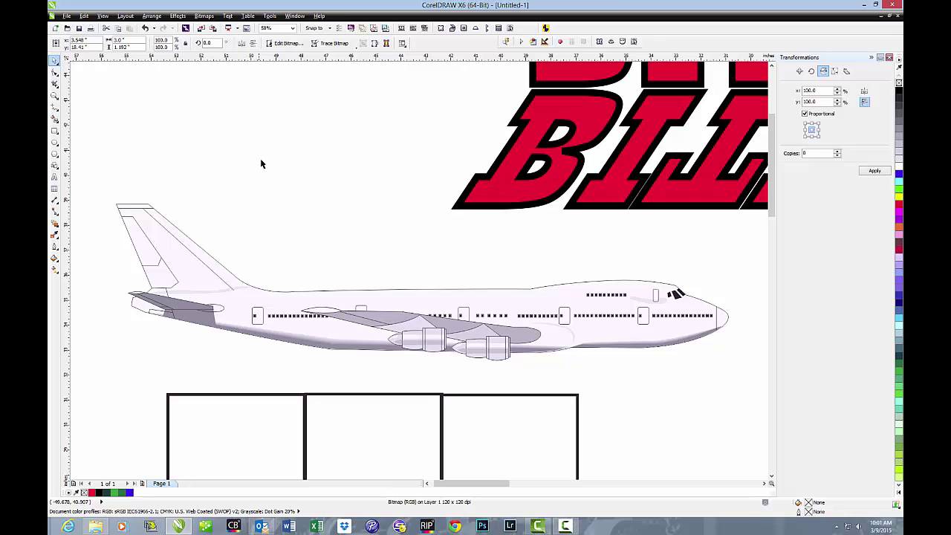
{"action": "left_click", "coordinate": [345, 297]}
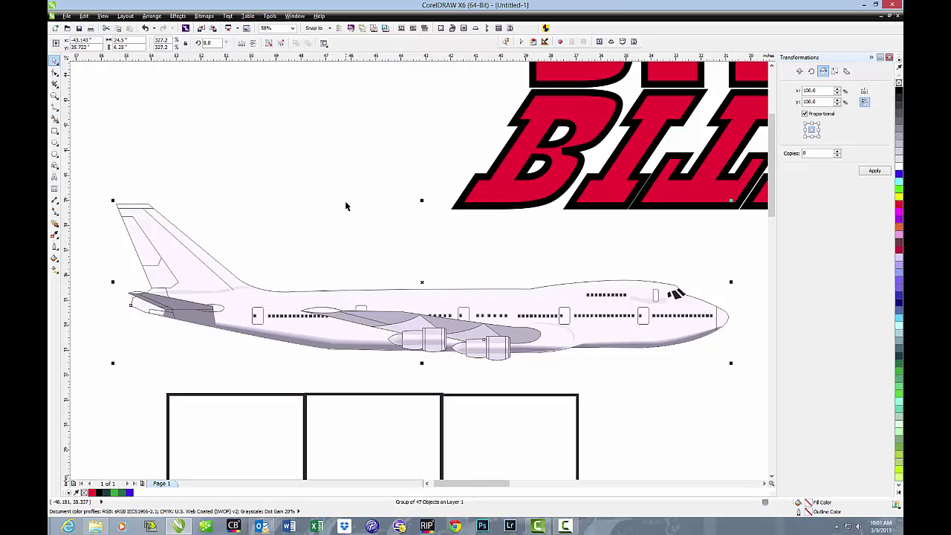
{"action": "left_click", "coordinate": [268, 42]}
{"action": "left_click", "coordinate": [323, 139]}
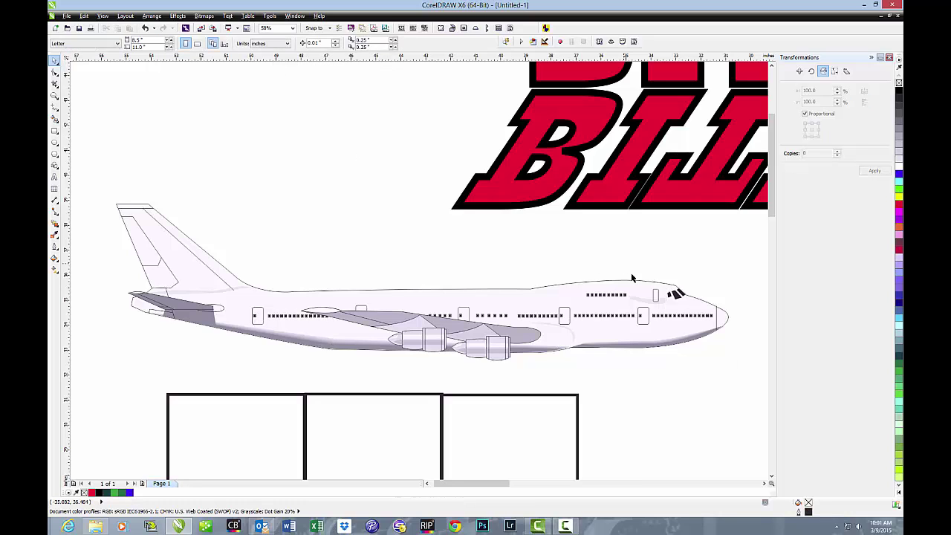
Step: Select individual parts of the ungrouped airplane and move the front engine's casing above the fuselage
{"action": "left_click", "coordinate": [628, 299]}
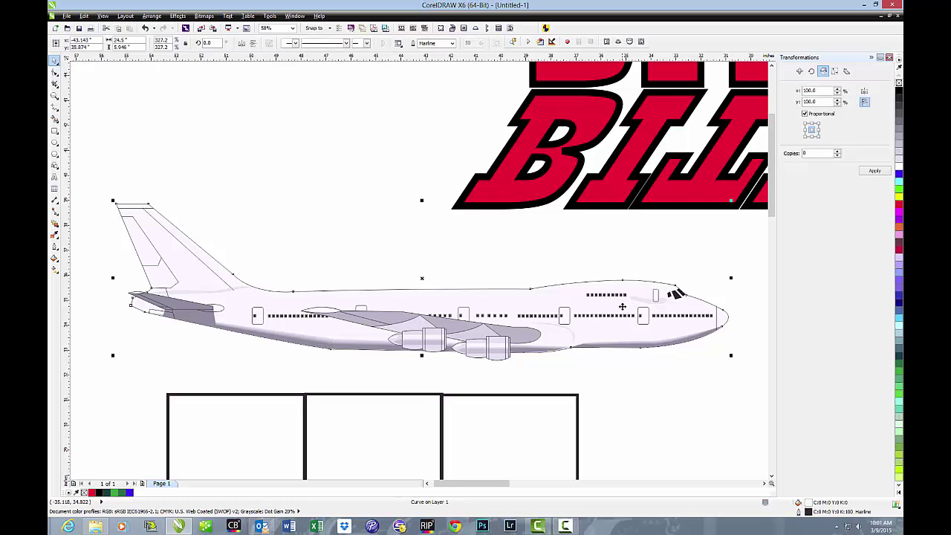
{"action": "left_click", "coordinate": [624, 305], "text": "ctrl"}
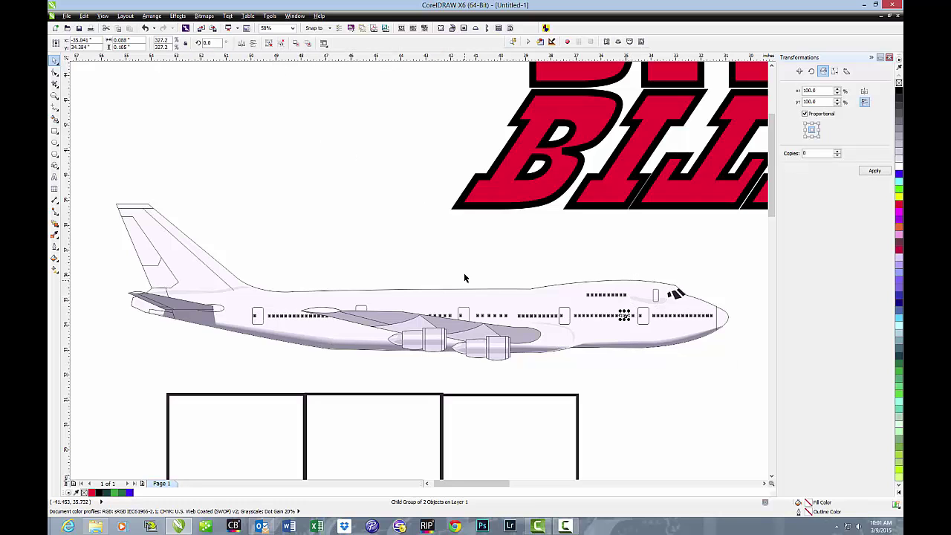
{"action": "left_click", "coordinate": [644, 316], "text": "ctrl"}
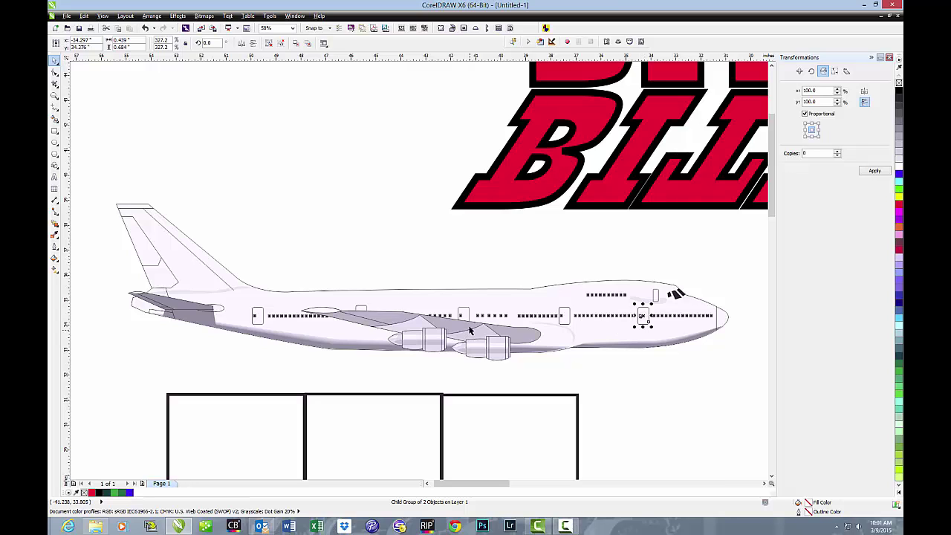
{"action": "left_click", "coordinate": [503, 344], "text": "ctrl"}
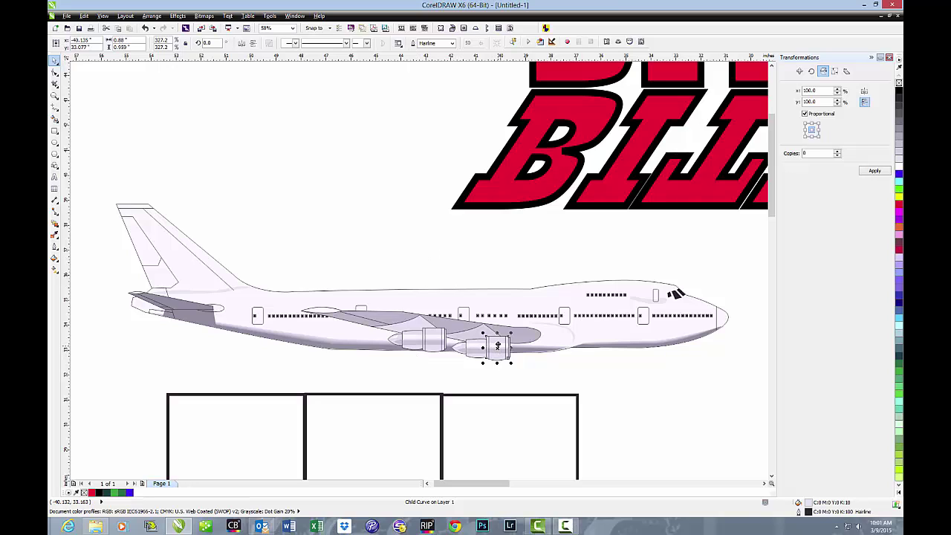
{"action": "left_click_drag", "start_coordinate": [487, 347], "coordinate": [470, 268]}
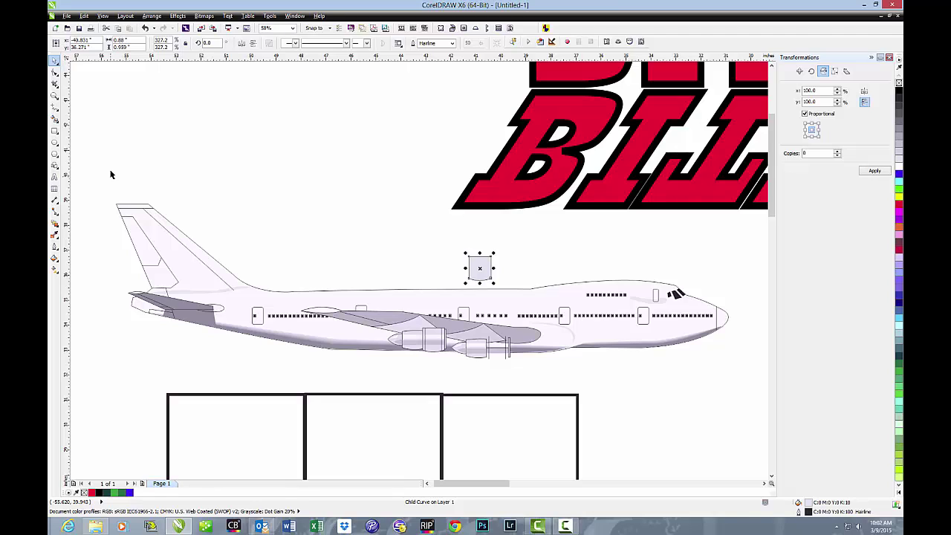
Step: Undo the move of the airplane's engine casing and clear the selection
{"action": "left_click", "coordinate": [84, 16]}
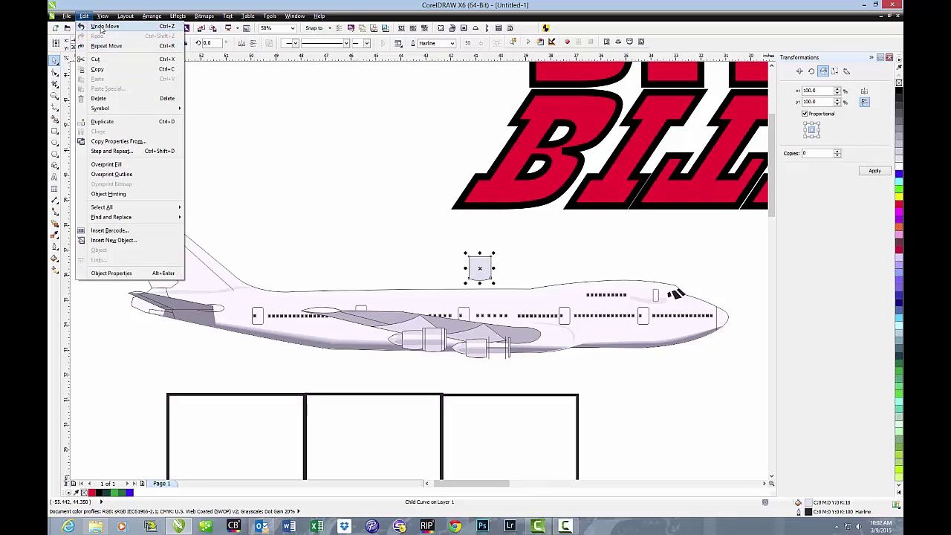
{"action": "left_click", "coordinate": [103, 27]}
{"action": "left_click", "coordinate": [246, 165]}
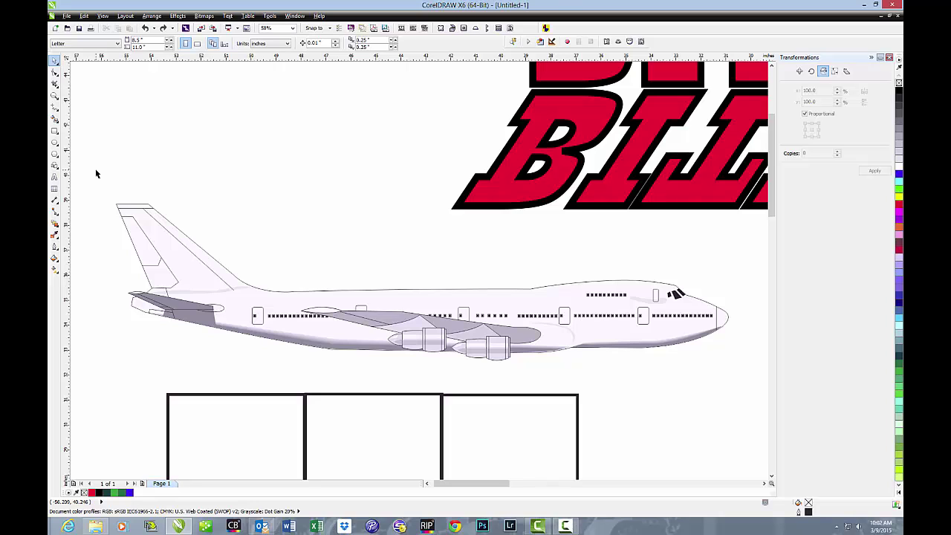
Step: Convert all the airplane's parts to one 300 dpi RGB Color (24-bit) bitmap with anti-aliasing and a transparent background
{"action": "left_click_drag", "start_coordinate": [98, 191], "coordinate": [323, 300]}
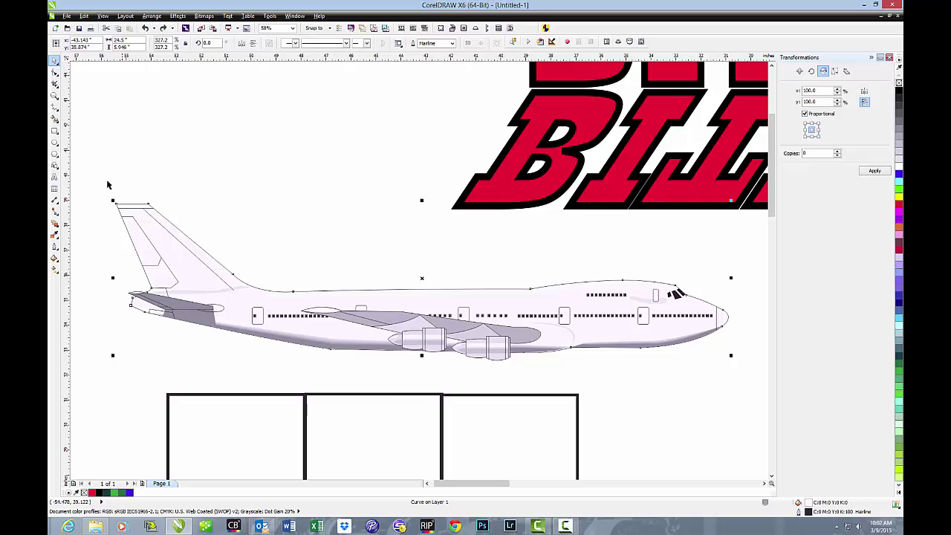
{"action": "left_click_drag", "start_coordinate": [99, 186], "coordinate": [743, 384]}
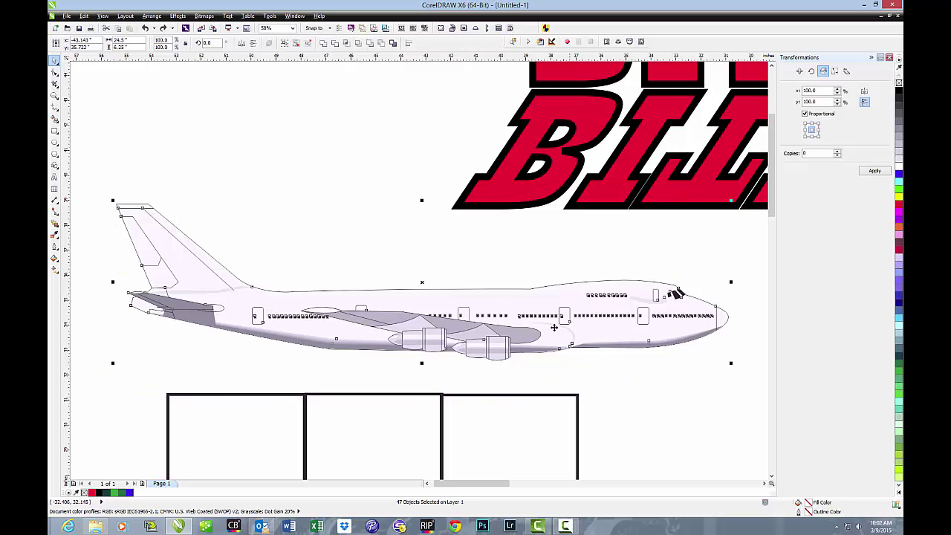
{"action": "left_click", "coordinate": [204, 15]}
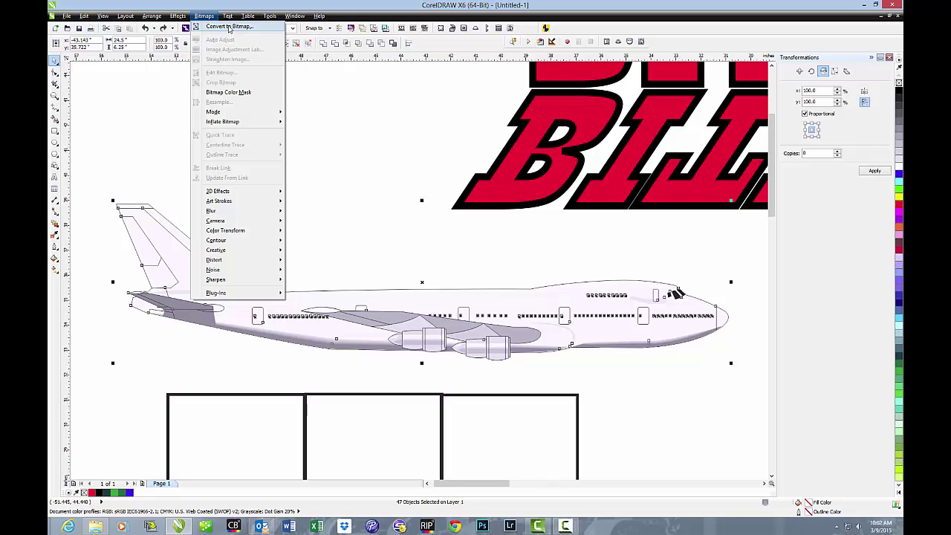
{"action": "left_click", "coordinate": [229, 26]}
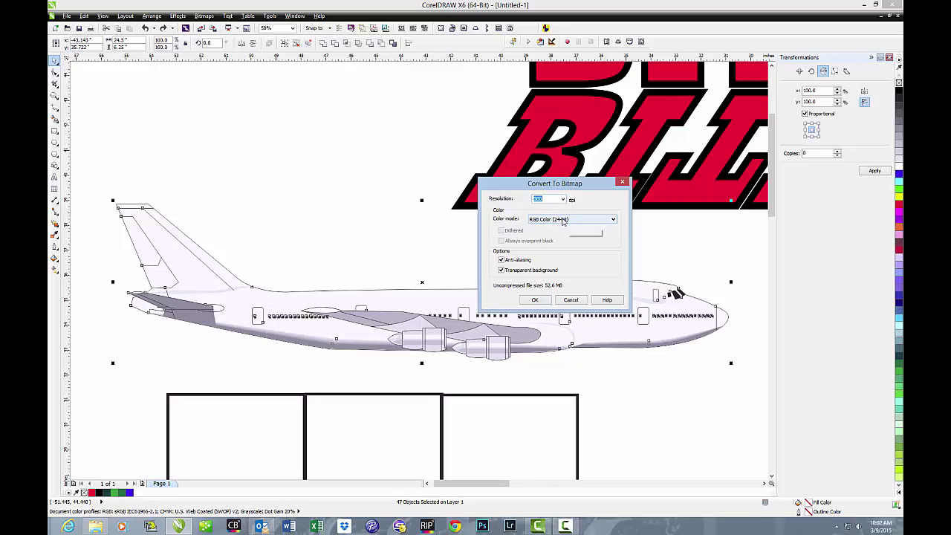
{"action": "left_click", "coordinate": [565, 220]}
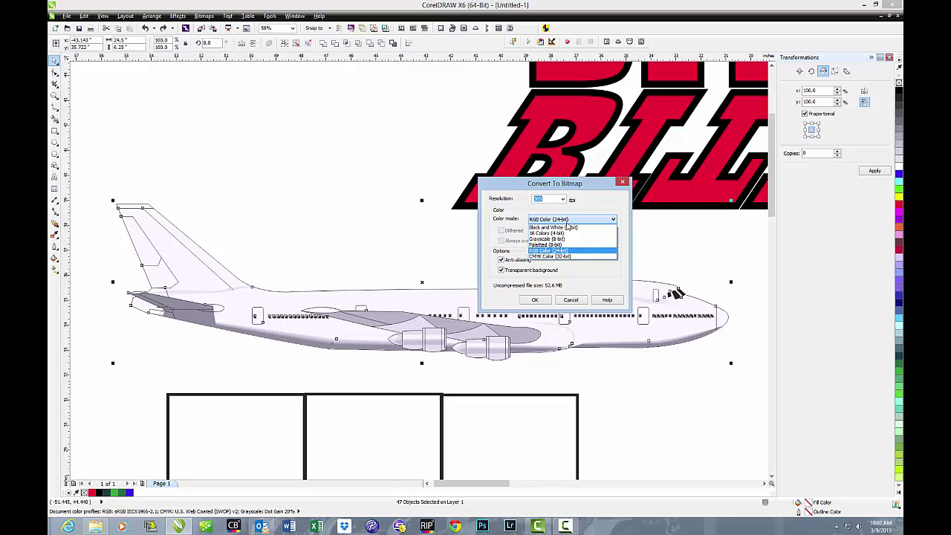
{"action": "left_click", "coordinate": [567, 250]}
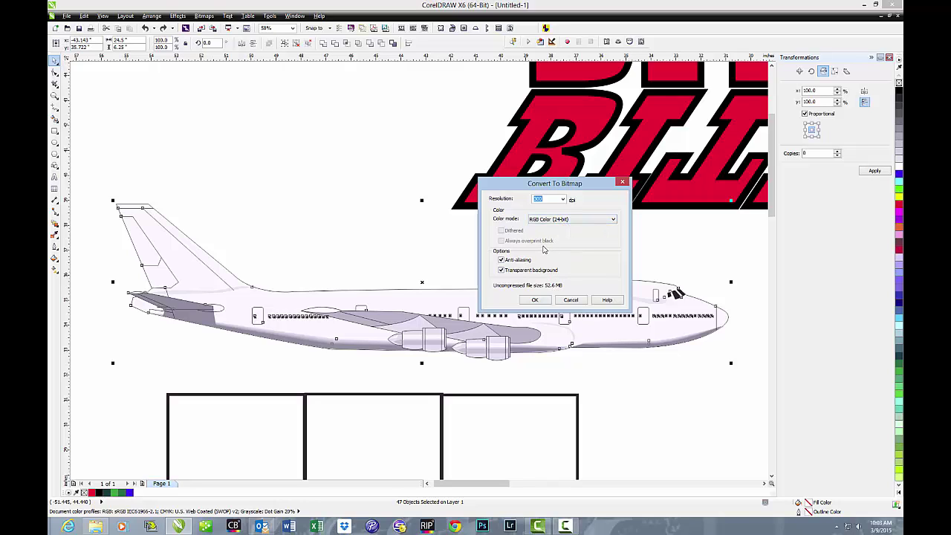
{"action": "left_click", "coordinate": [535, 299]}
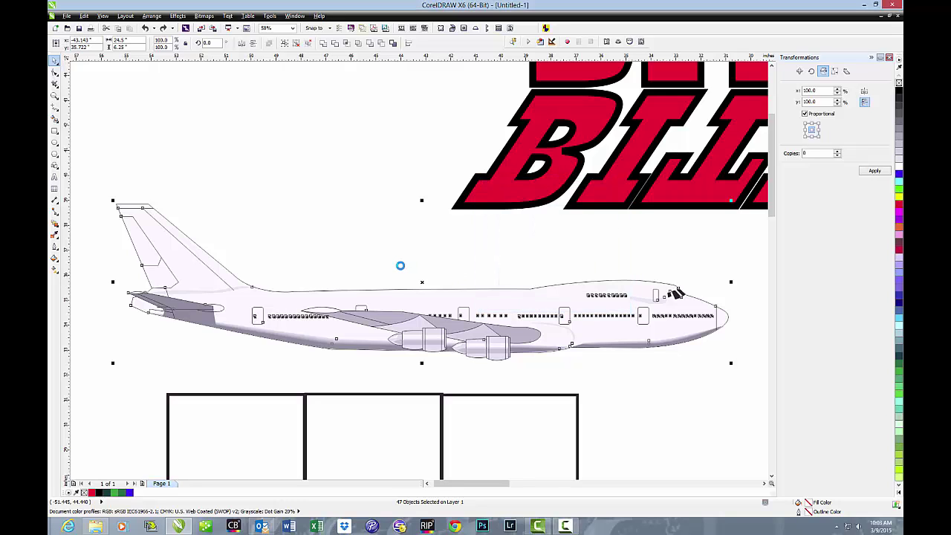
{"action": "left_click", "coordinate": [153, 166]}
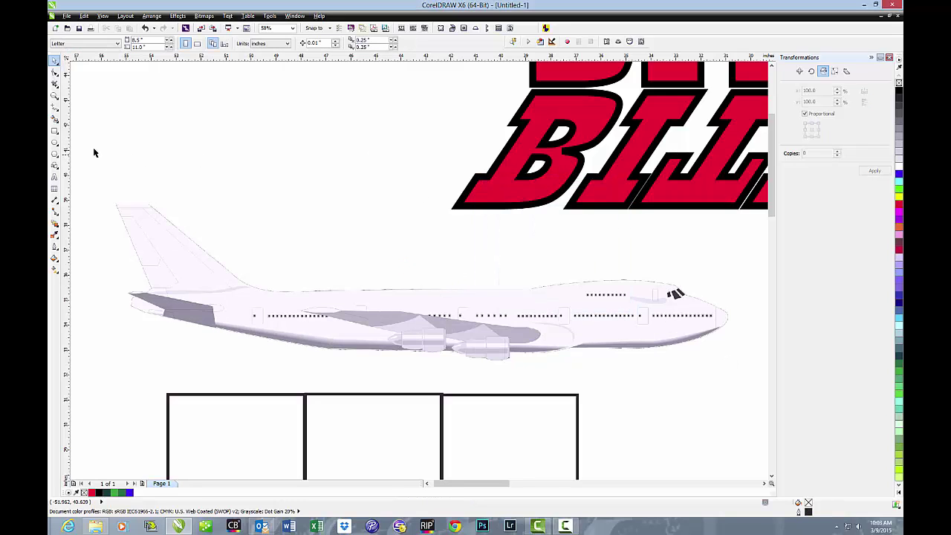
Step: Examine the converted airplane's upper fuselage outline and windows at high magnification
{"action": "left_click", "coordinate": [54, 95]}
{"action": "left_click_drag", "start_coordinate": [402, 251], "coordinate": [537, 313]}
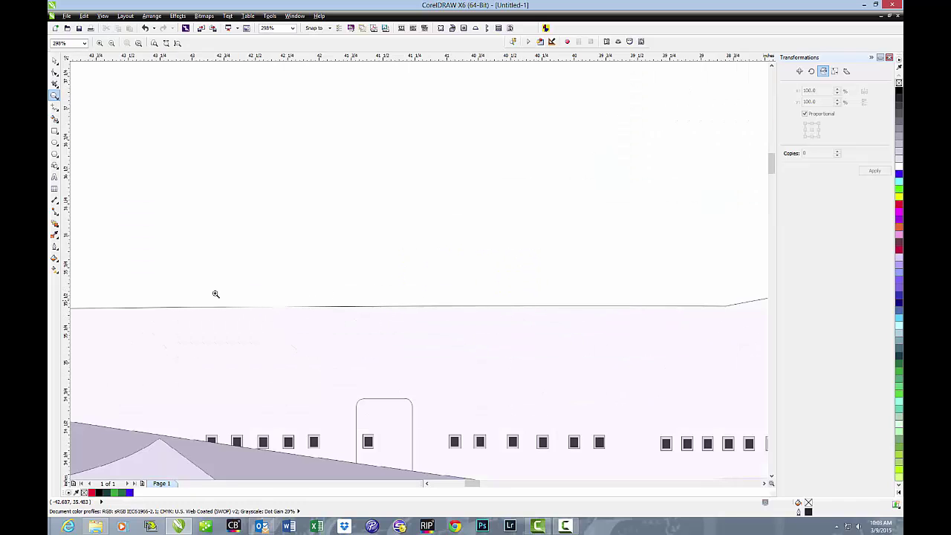
{"action": "left_click_drag", "start_coordinate": [214, 293], "coordinate": [350, 340]}
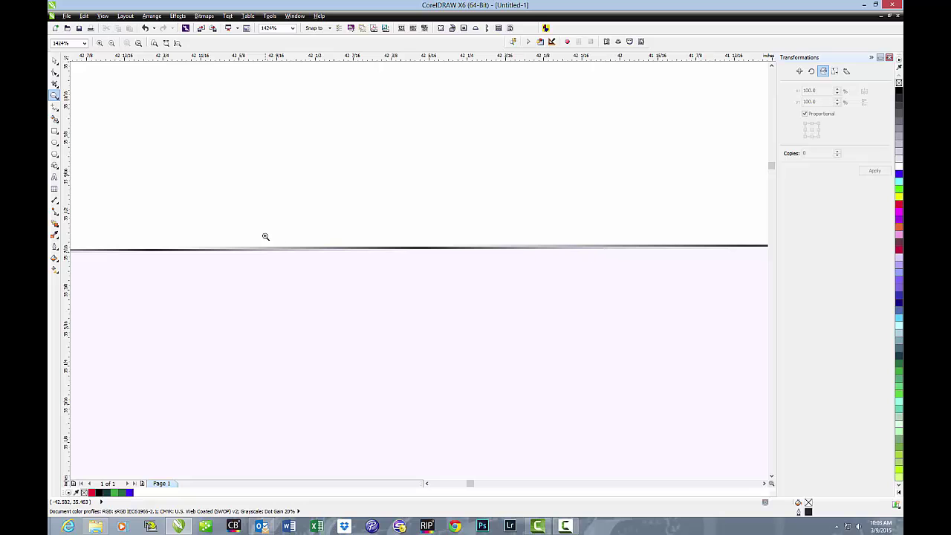
{"action": "left_click", "coordinate": [111, 43]}
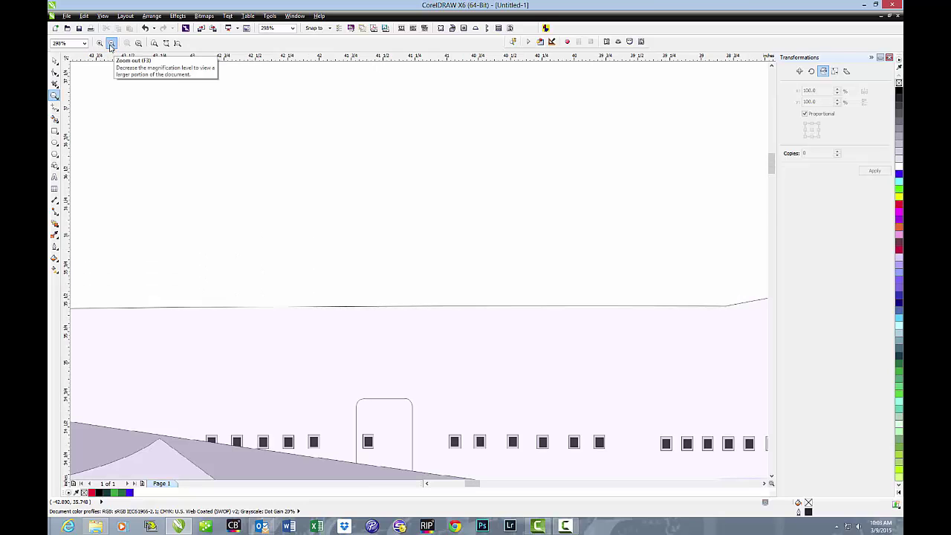
{"action": "left_click", "coordinate": [111, 43]}
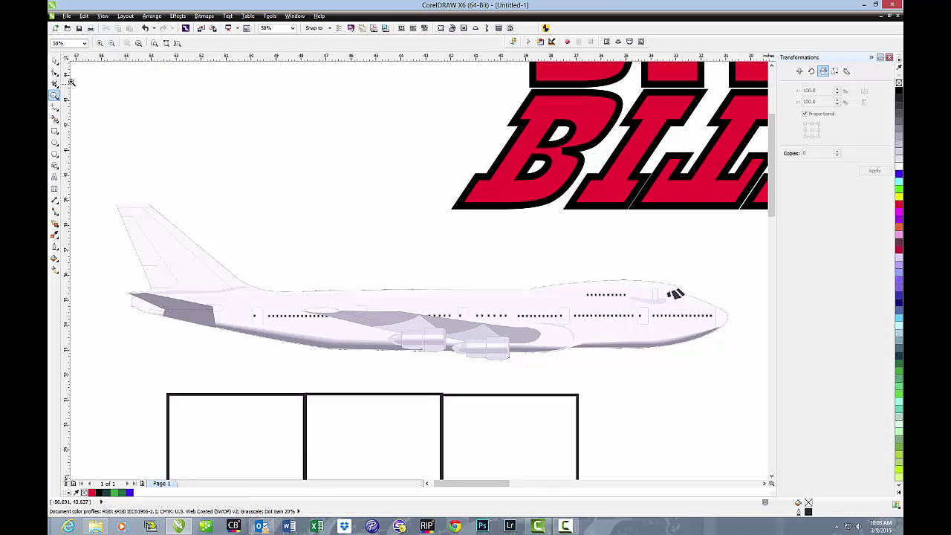
Step: Check the red title lettering by selecting it, then show all objects on the page and clear the selection
{"action": "left_click", "coordinate": [55, 61]}
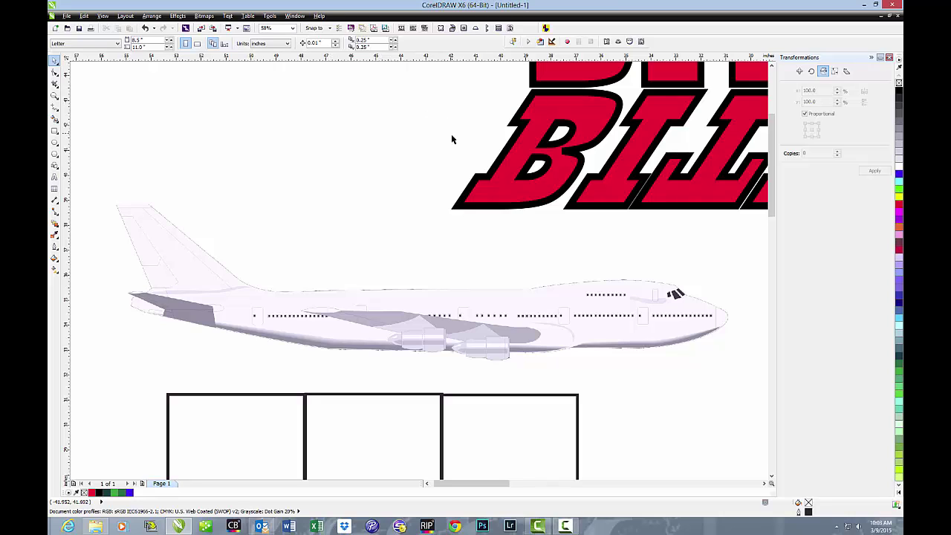
{"action": "left_click", "coordinate": [505, 158]}
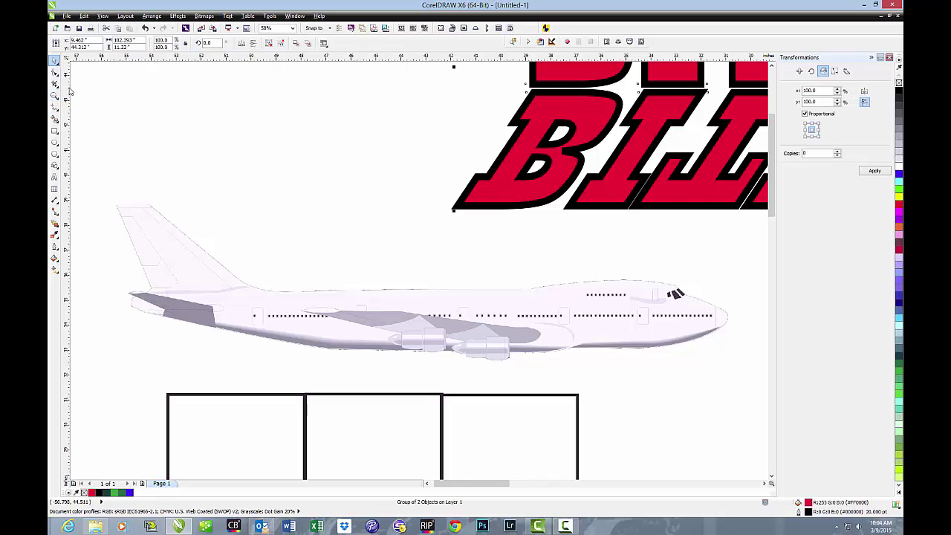
{"action": "key", "text": "F4"}
{"action": "left_click", "coordinate": [248, 240]}
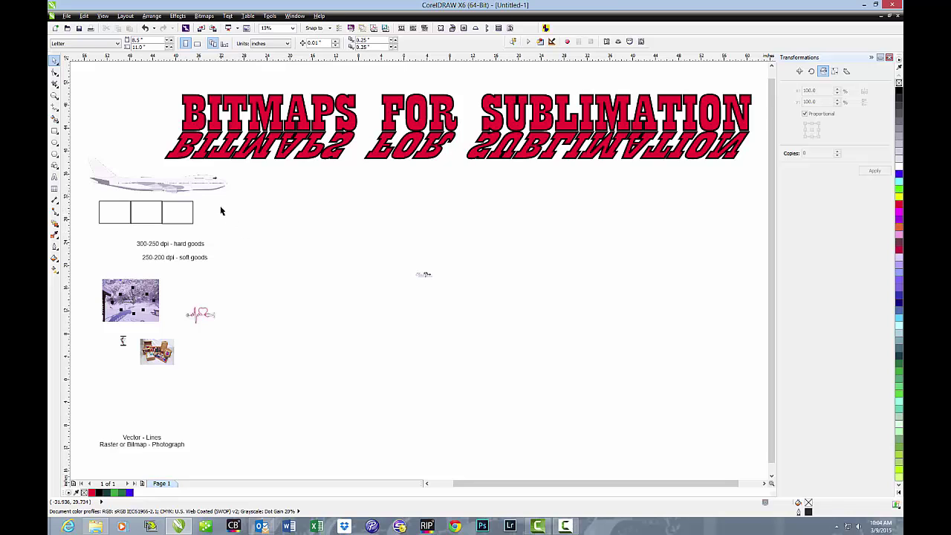
Step: Move the snowy landscape photo to the open area under the title, and the small 120 dpi bitmap above the heartbeat graphic
{"action": "left_click_drag", "start_coordinate": [152, 284], "coordinate": [493, 286]}
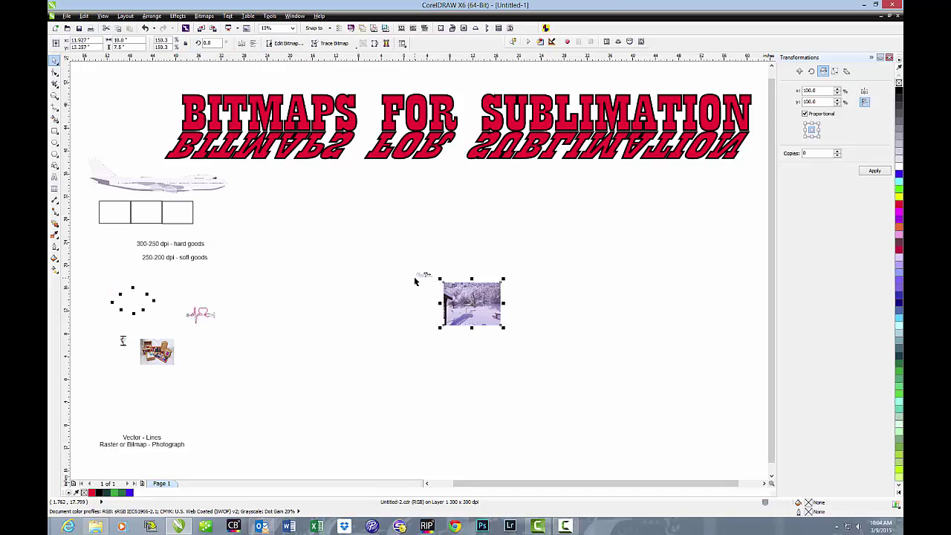
{"action": "left_click_drag", "start_coordinate": [425, 273], "coordinate": [225, 286]}
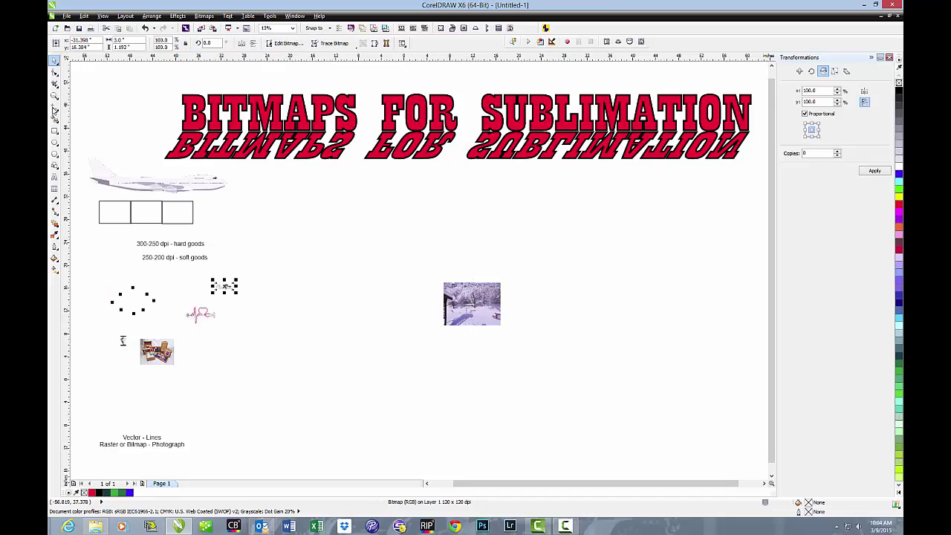
{"action": "left_click", "coordinate": [55, 95]}
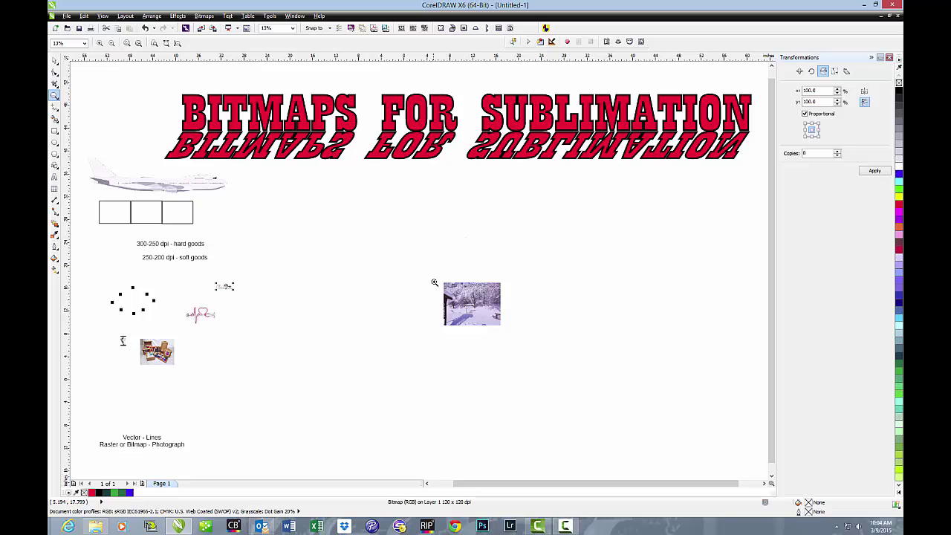
{"action": "left_click_drag", "start_coordinate": [437, 277], "coordinate": [515, 332]}
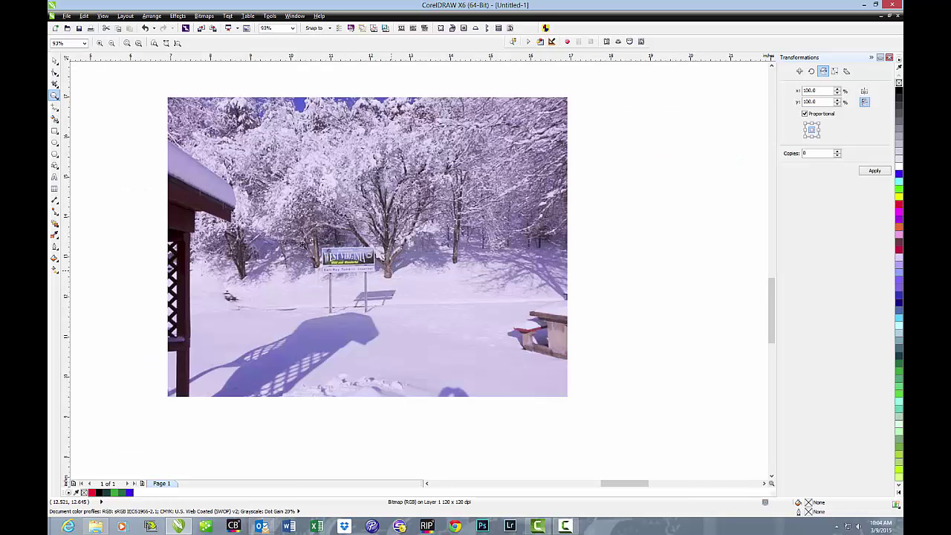
Step: Scale the snowy landscape photo down proportionally to about 4.8 inches wide, and undo the scaling
{"action": "left_click", "coordinate": [55, 61]}
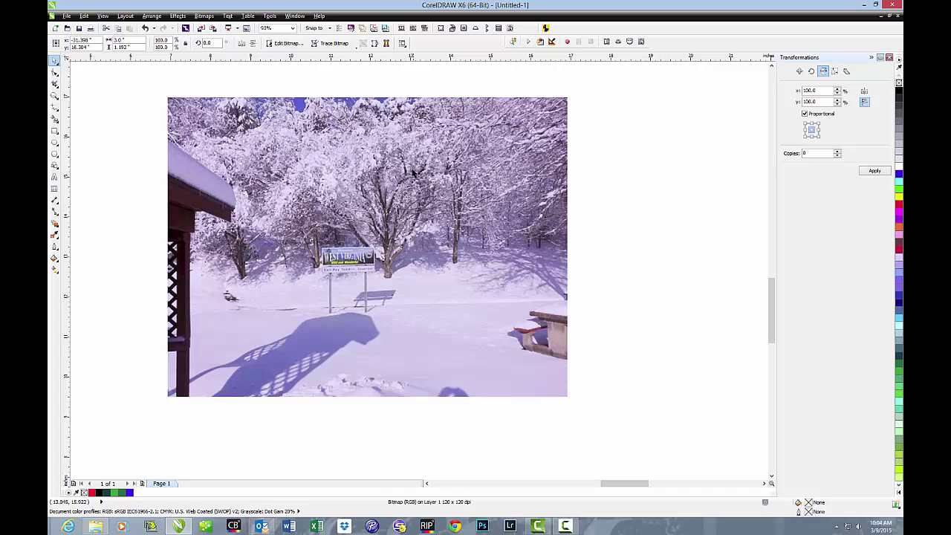
{"action": "left_click", "coordinate": [394, 180]}
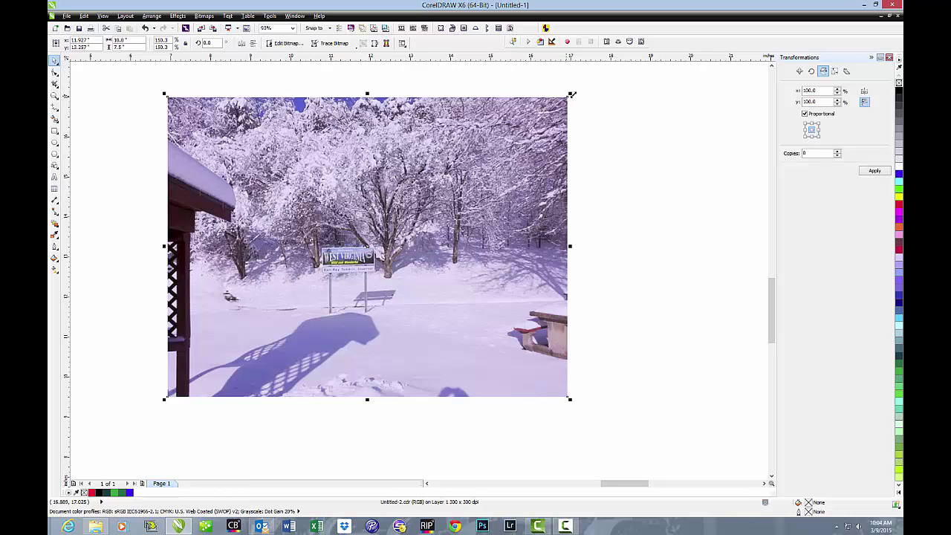
{"action": "left_click_drag", "start_coordinate": [569, 95], "coordinate": [362, 250]}
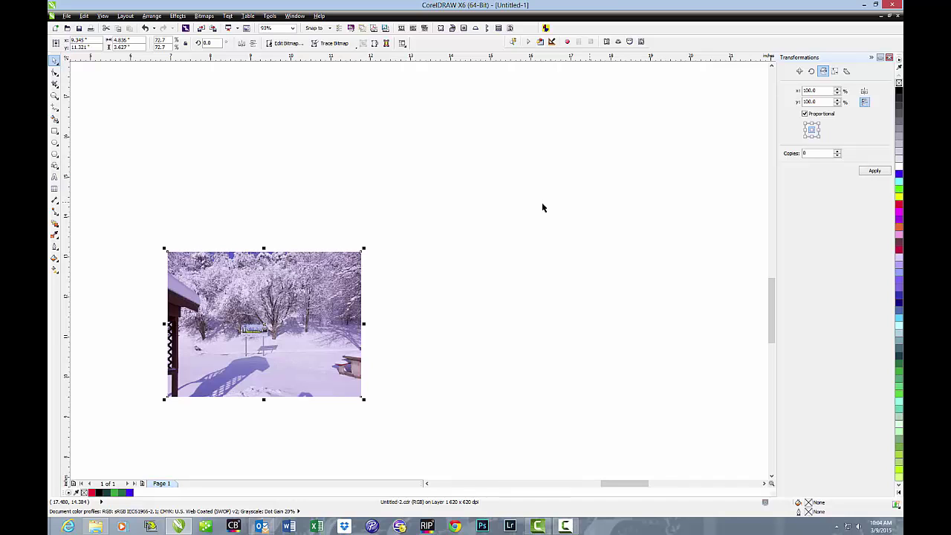
{"action": "left_click", "coordinate": [84, 16]}
{"action": "left_click", "coordinate": [95, 28]}
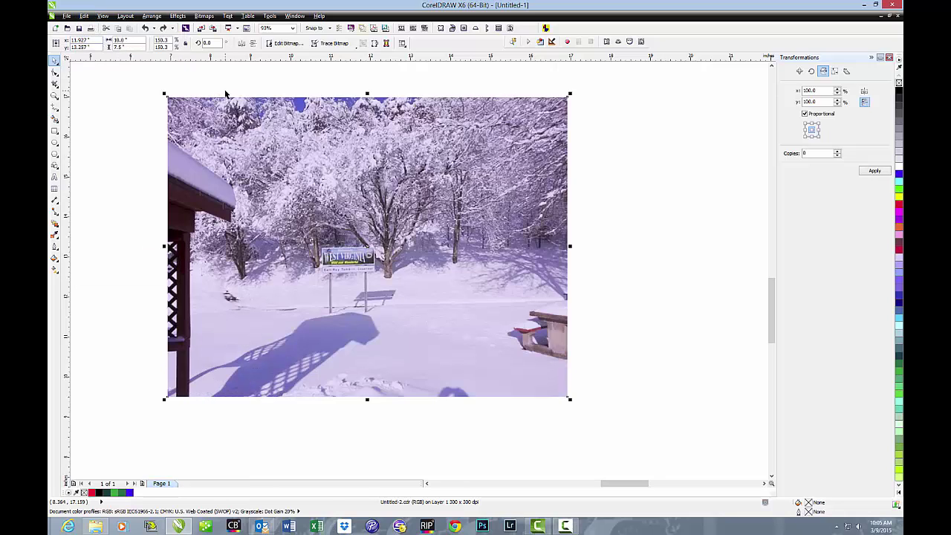
Step: Resample the snowy photo to 4 inches wide at 300 dpi with its aspect ratio maintained, and undo the resample
{"action": "left_click", "coordinate": [204, 15]}
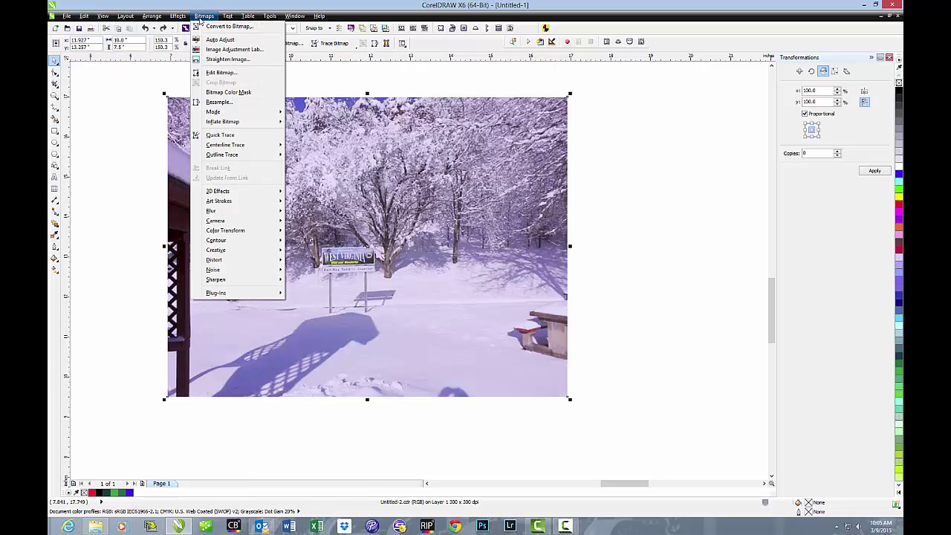
{"action": "left_click", "coordinate": [219, 101]}
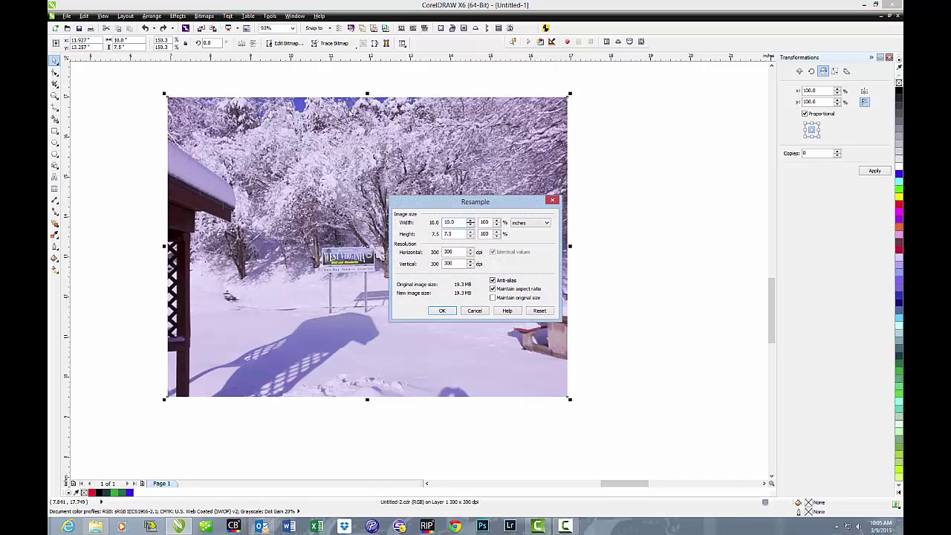
{"action": "left_click_drag", "start_coordinate": [507, 203], "coordinate": [537, 190]}
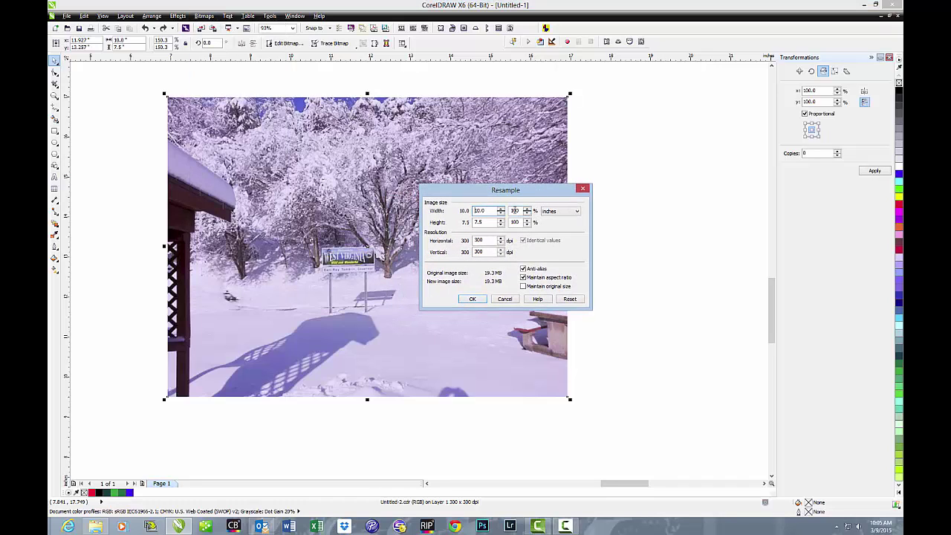
{"action": "left_click_drag", "start_coordinate": [490, 211], "coordinate": [436, 214]}
{"action": "type", "text": "4"}
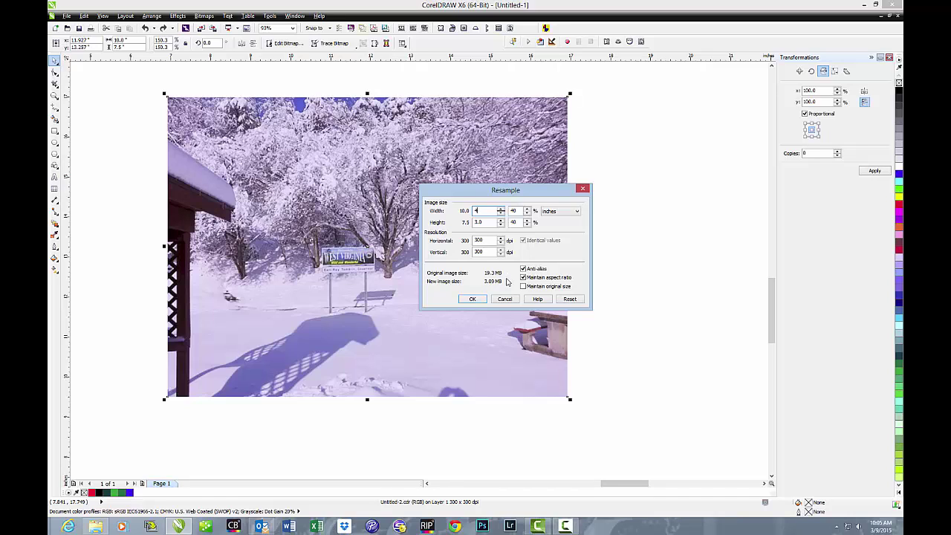
{"action": "left_click", "coordinate": [472, 299]}
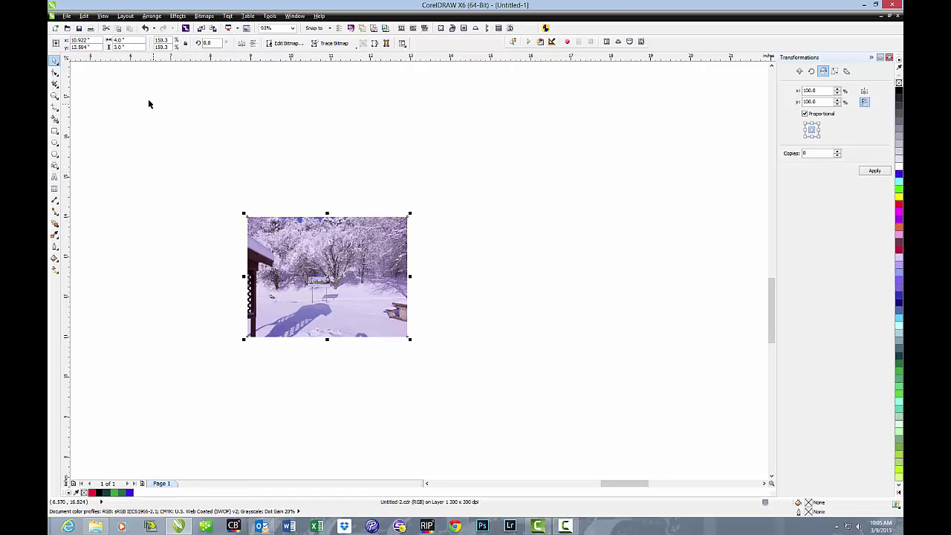
{"action": "left_click", "coordinate": [84, 16]}
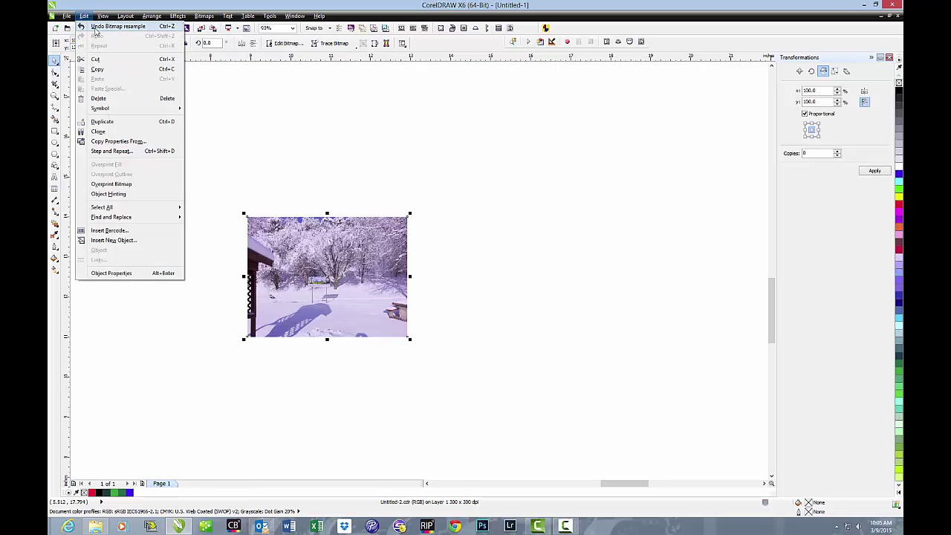
{"action": "left_click", "coordinate": [117, 26]}
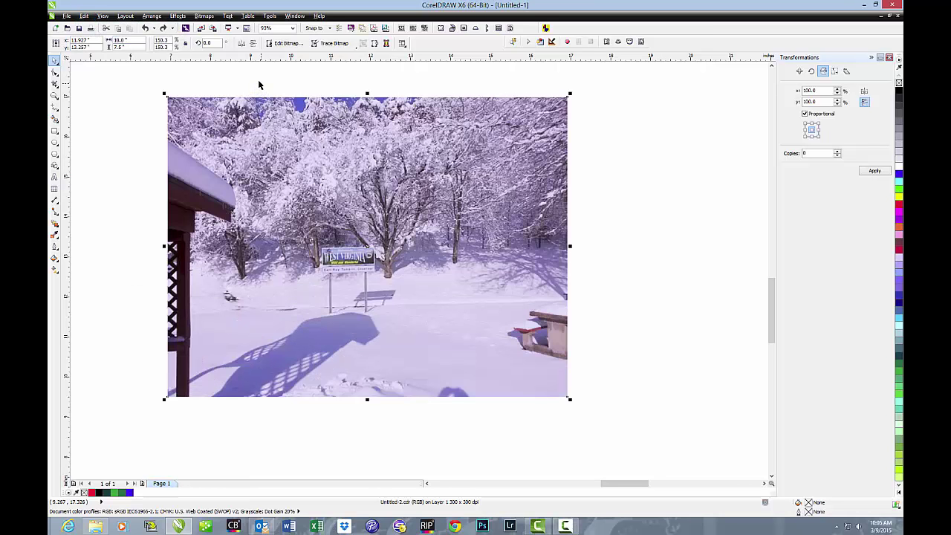
Step: Resample the snowy photo to 20 inches wide at 300 dpi with anti-aliasing and the aspect ratio maintained
{"action": "left_click", "coordinate": [202, 16]}
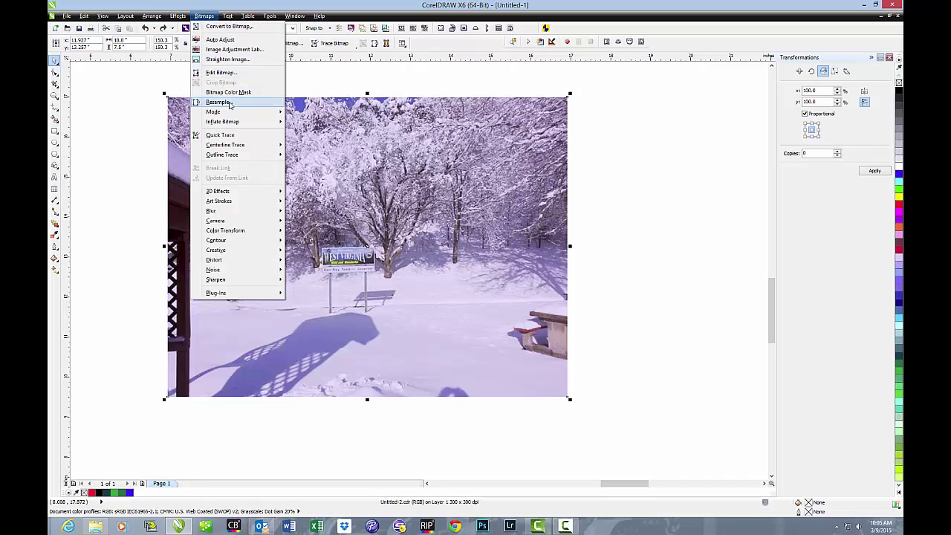
{"action": "left_click", "coordinate": [220, 102]}
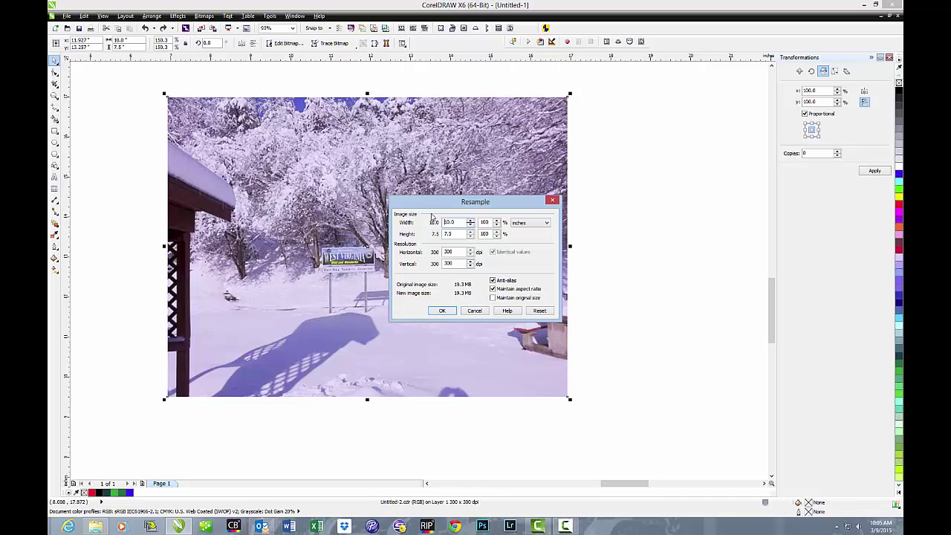
{"action": "left_click_drag", "start_coordinate": [457, 222], "coordinate": [421, 228]}
{"action": "type", "text": "20"}
{"action": "left_click", "coordinate": [442, 310]}
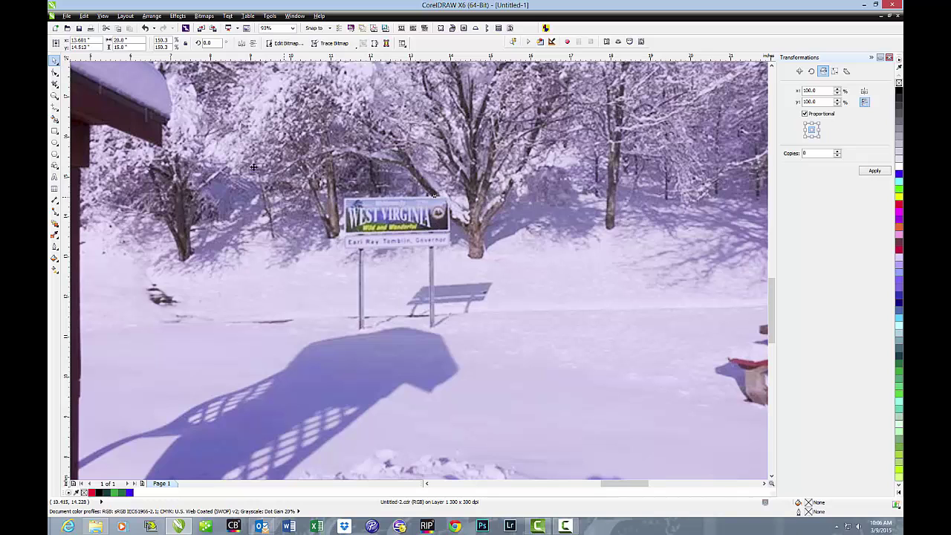
Step: Examine the enlarged snowy photo as a whole and compare its size with the other objects on the page
{"action": "left_click", "coordinate": [54, 95]}
{"action": "left_click", "coordinate": [112, 43]}
{"action": "left_click", "coordinate": [112, 43]}
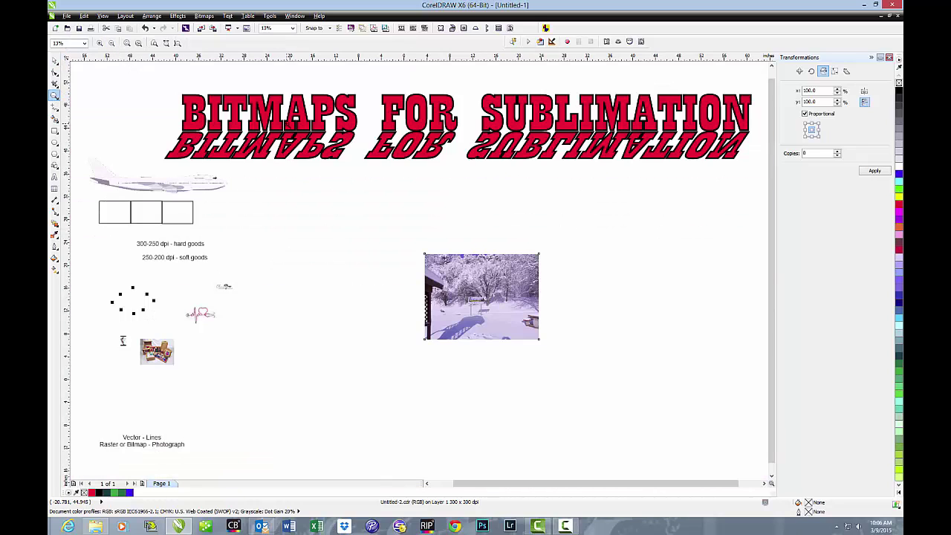
{"action": "left_click_drag", "start_coordinate": [409, 241], "coordinate": [572, 352]}
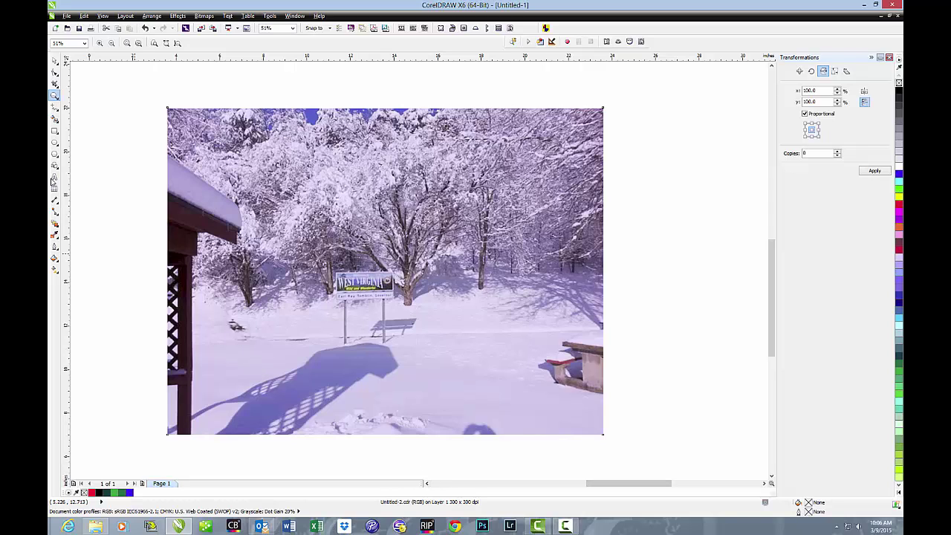
{"action": "left_click", "coordinate": [113, 43]}
{"action": "left_click", "coordinate": [113, 44]}
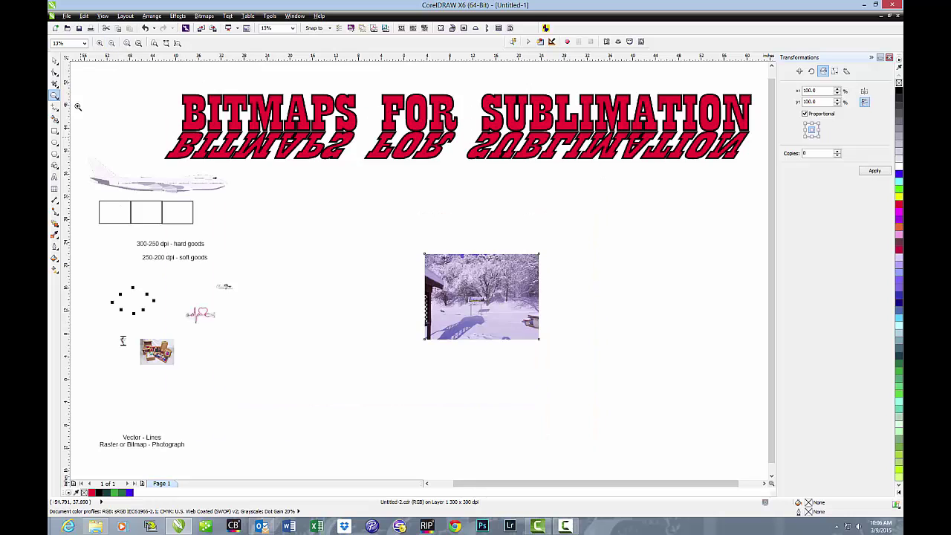
Step: Move the three adjoining empty rectangles into the open area below the title, beside the snowy photo, and clear the selection
{"action": "left_click", "coordinate": [54, 63]}
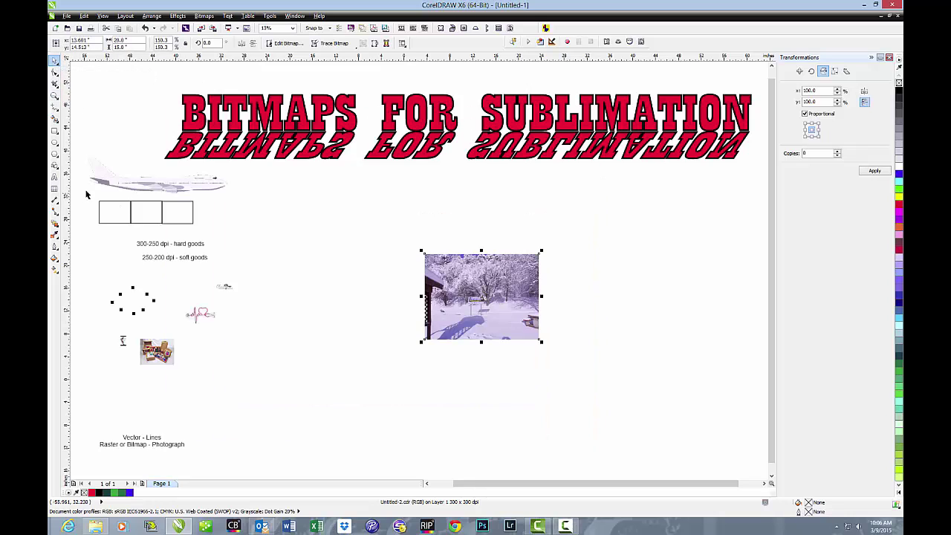
{"action": "left_click_drag", "start_coordinate": [94, 195], "coordinate": [226, 237]}
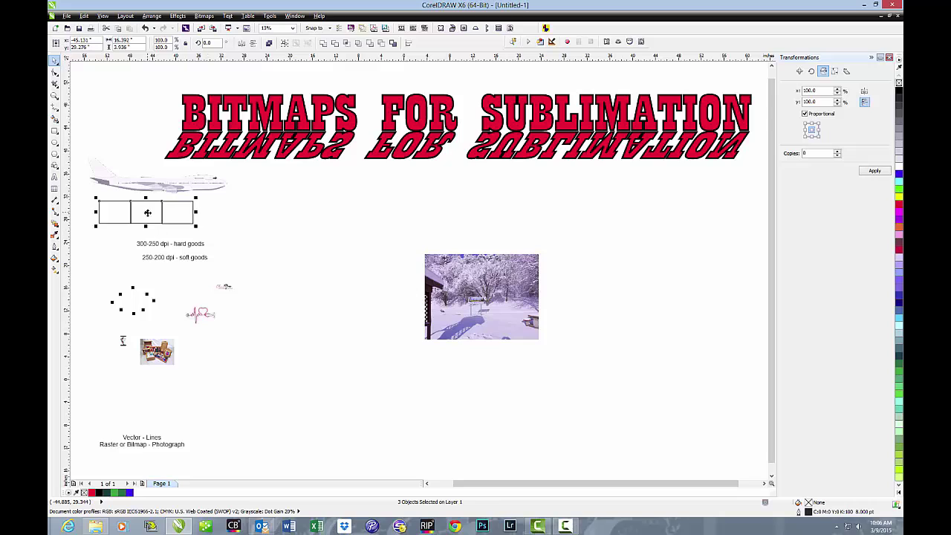
{"action": "left_click_drag", "start_coordinate": [146, 212], "coordinate": [350, 207]}
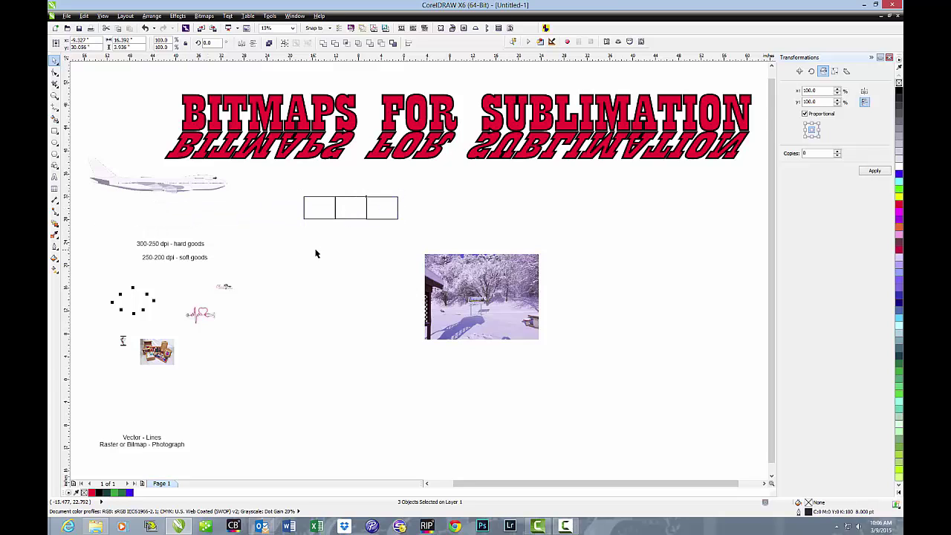
{"action": "left_click", "coordinate": [315, 253]}
Step: Fill the leftmost of the three rectangles with dark teal, R 0 G 51 B 51
{"action": "left_click", "coordinate": [55, 95]}
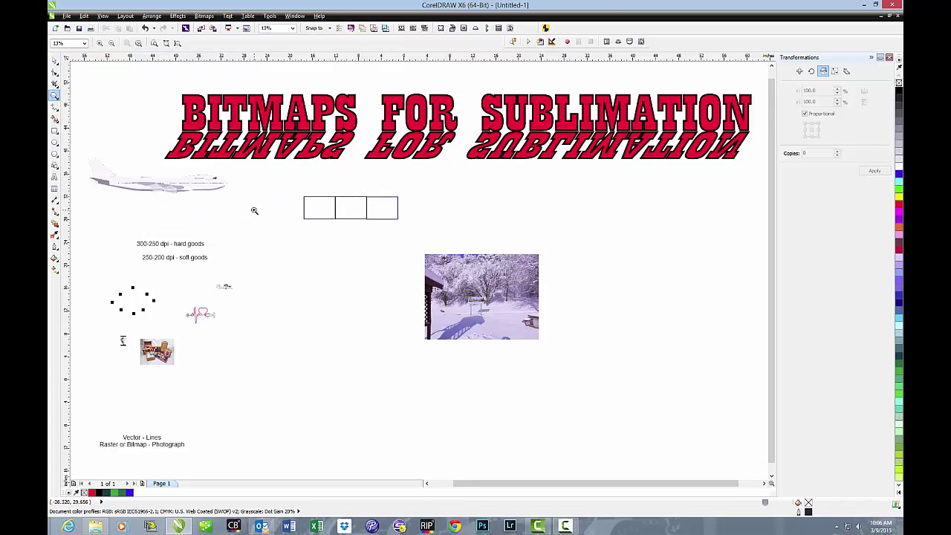
{"action": "left_click_drag", "start_coordinate": [300, 186], "coordinate": [382, 230]}
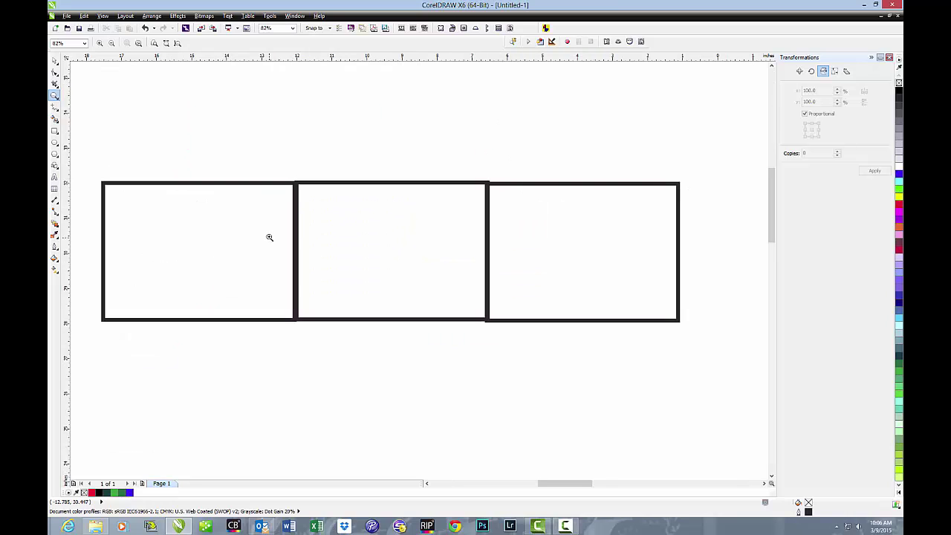
{"action": "left_click", "coordinate": [54, 62]}
{"action": "left_click", "coordinate": [218, 184]}
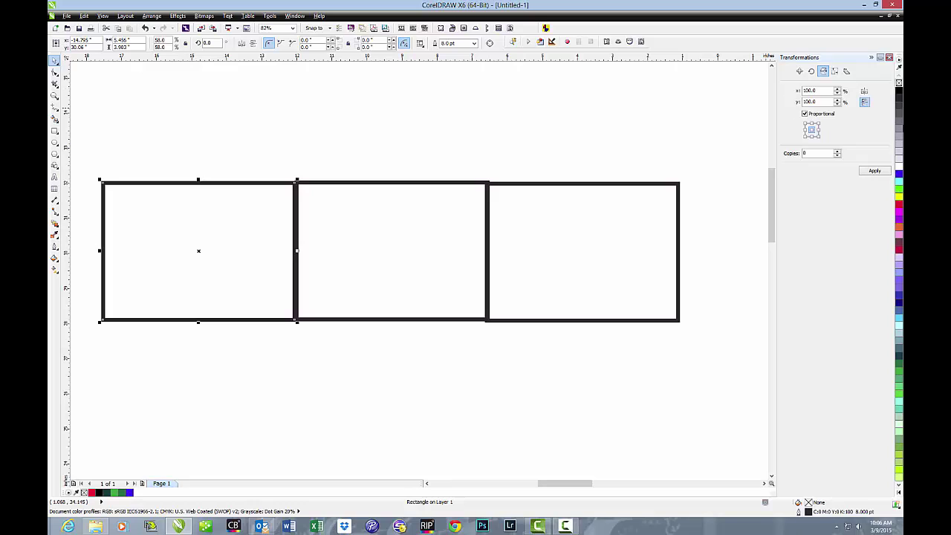
{"action": "left_click", "coordinate": [898, 356]}
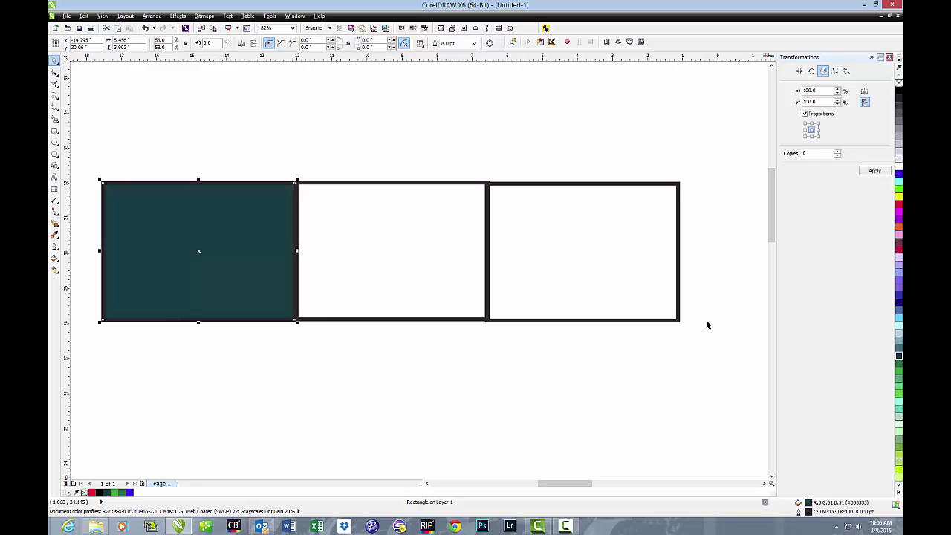
Step: Fill the rightmost rectangle with bright green R 0 G 153 B 51 and the middle one with intermediate green R 0 G 102 B 51
{"action": "left_click", "coordinate": [648, 257]}
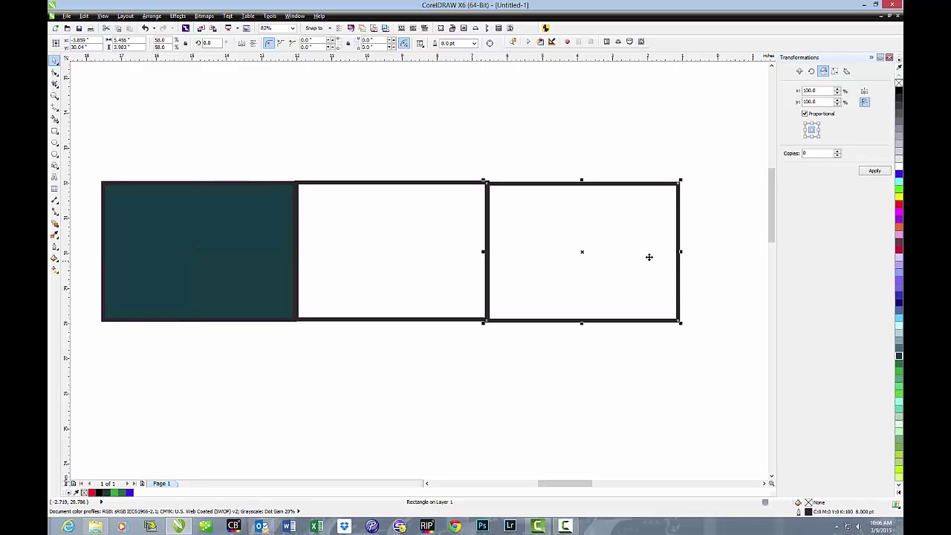
{"action": "left_click", "coordinate": [898, 370]}
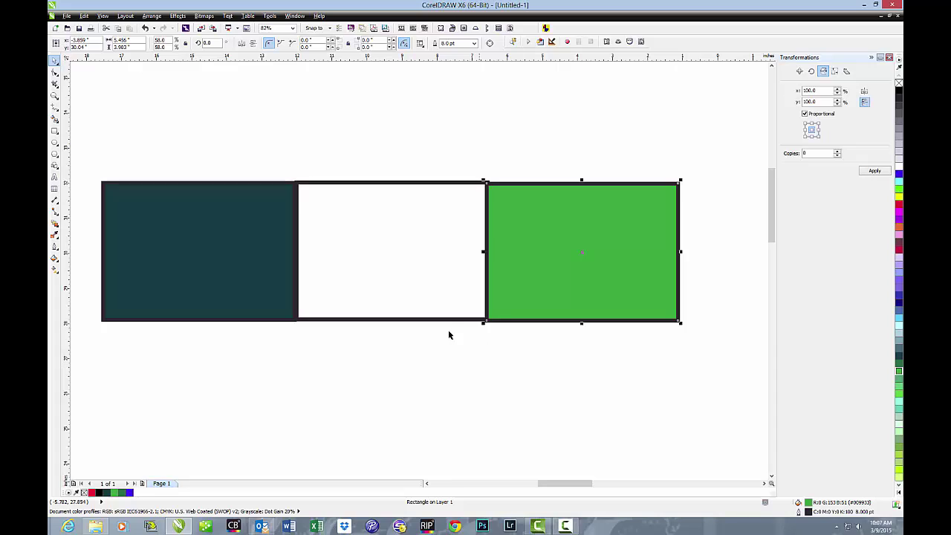
{"action": "left_click", "coordinate": [415, 252]}
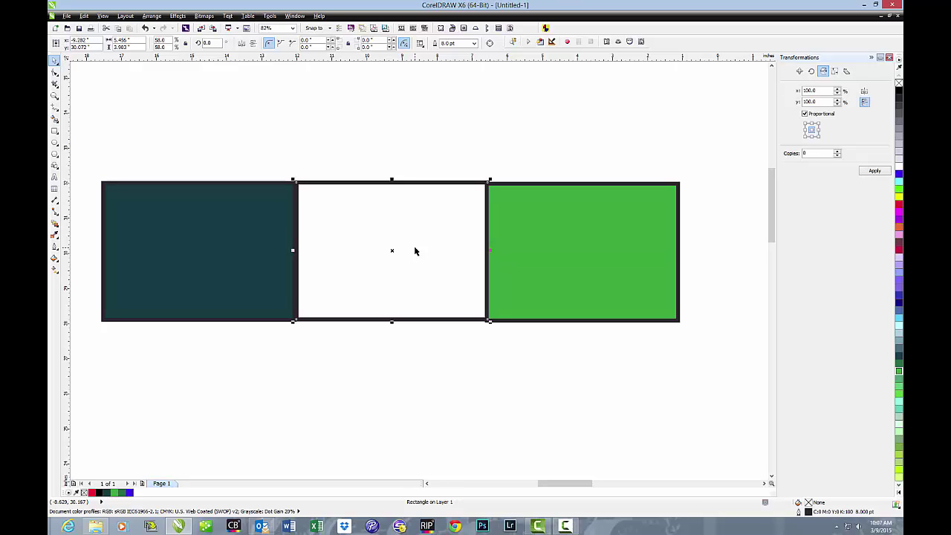
{"action": "left_click", "coordinate": [899, 366]}
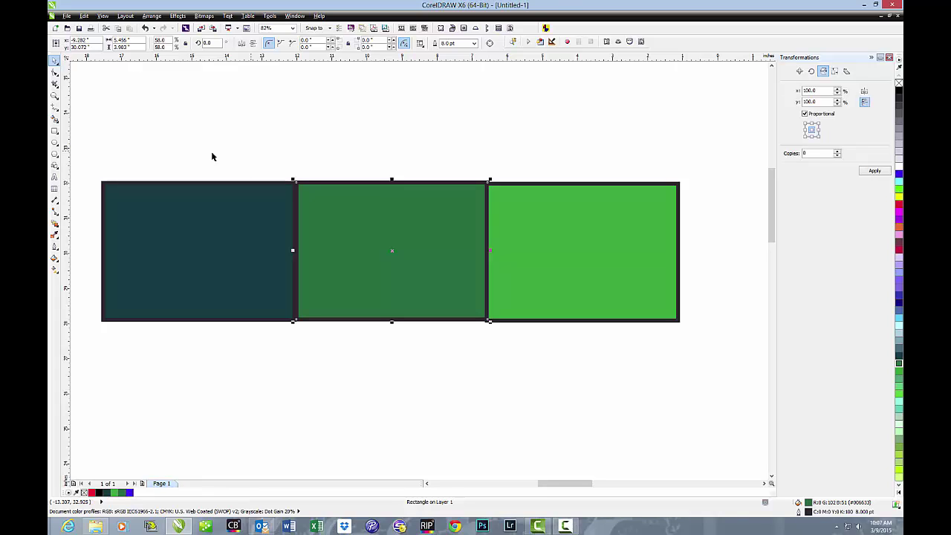
Step: Return to the enlarged snowy photo and examine its detail after the color rectangles
{"action": "left_click", "coordinate": [54, 96]}
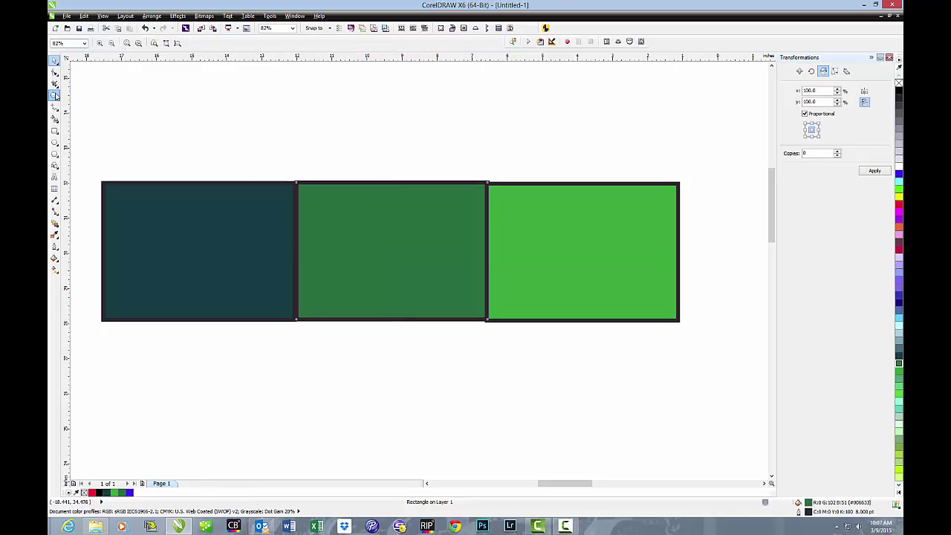
{"action": "left_click", "coordinate": [110, 43]}
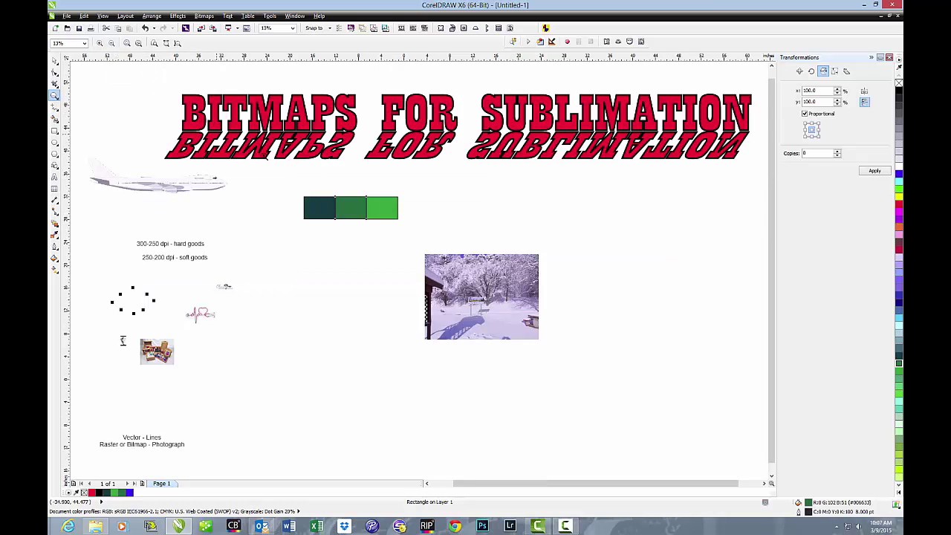
{"action": "left_click_drag", "start_coordinate": [421, 249], "coordinate": [549, 362]}
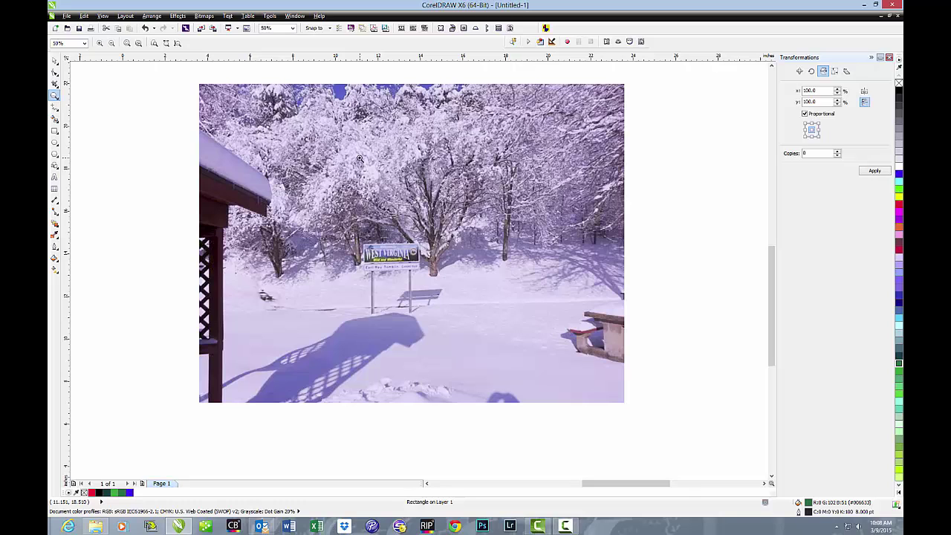
Step: Move the snowy photo below the green color rectangles and place the red heartbeat-stethoscope bitmap in the open area to its right
{"action": "key", "text": "F4"}
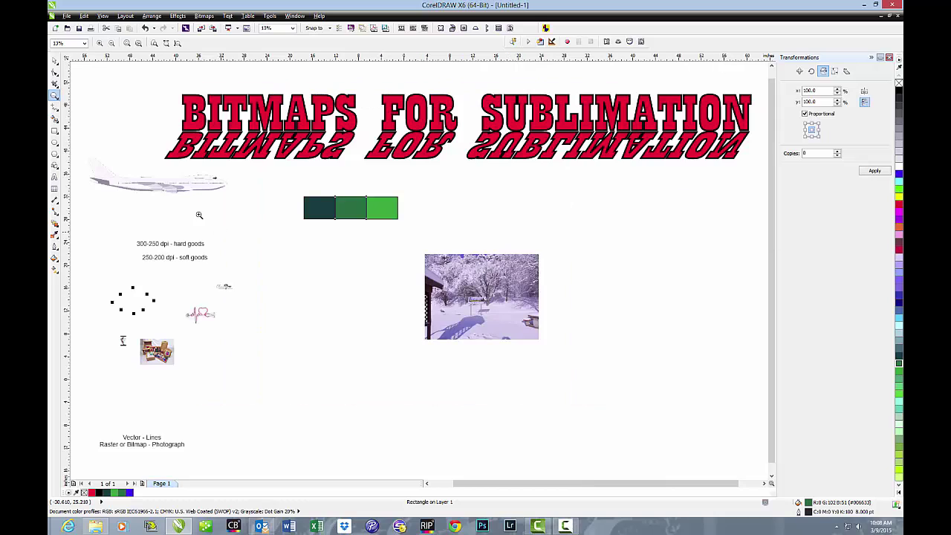
{"action": "left_click", "coordinate": [54, 61]}
{"action": "left_click_drag", "start_coordinate": [511, 310], "coordinate": [336, 306]}
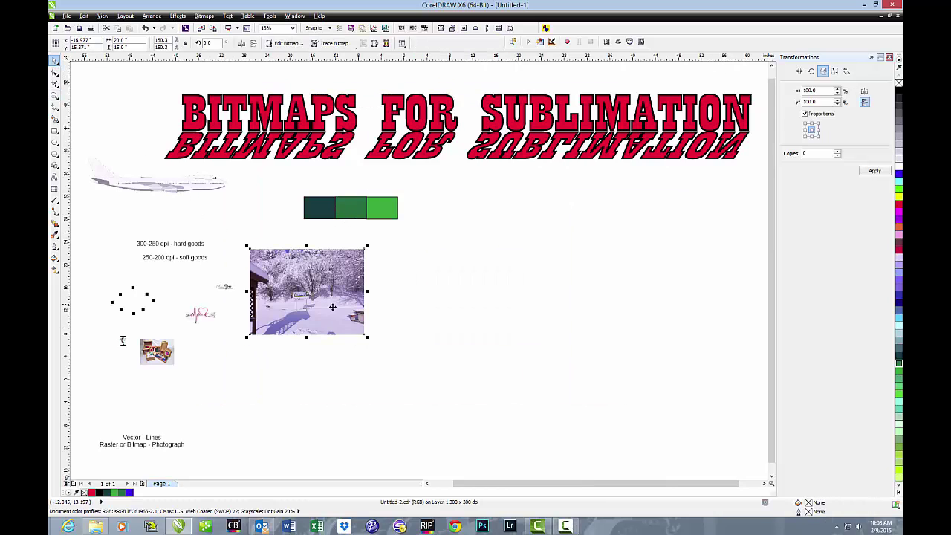
{"action": "left_click_drag", "start_coordinate": [205, 321], "coordinate": [469, 306]}
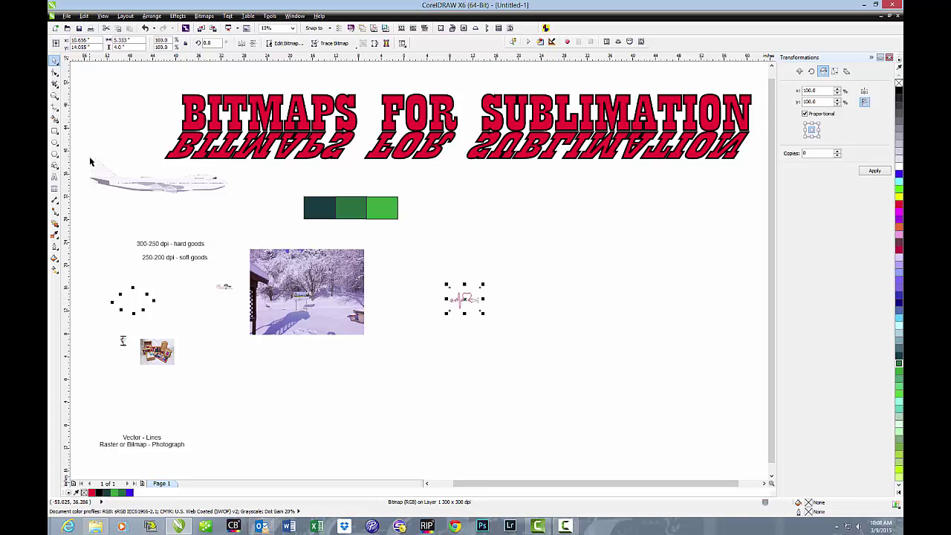
Step: Move the heartbeat-stethoscope bitmap onto the snowy photo so that its white background overlaps the photo's right edge
{"action": "left_click", "coordinate": [54, 95]}
{"action": "left_click_drag", "start_coordinate": [433, 278], "coordinate": [430, 324]}
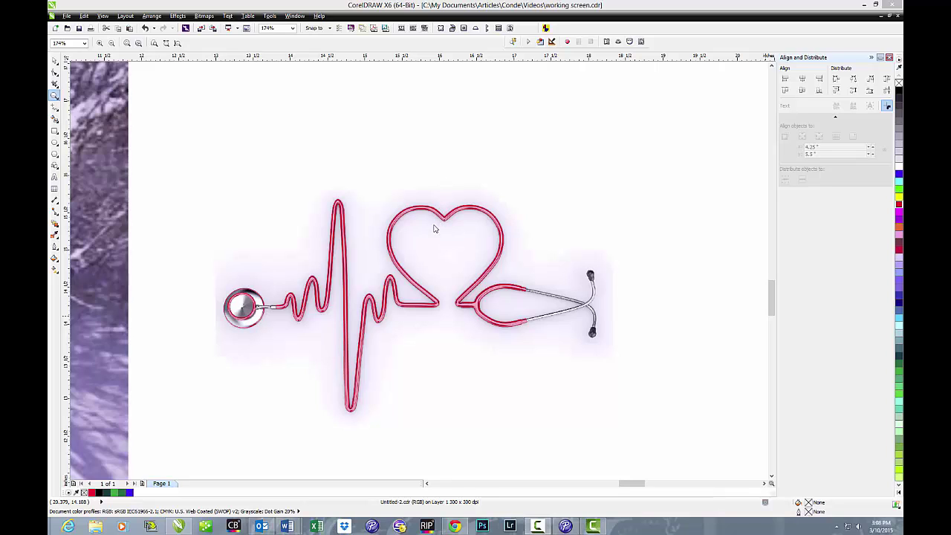
{"action": "left_click", "coordinate": [387, 246]}
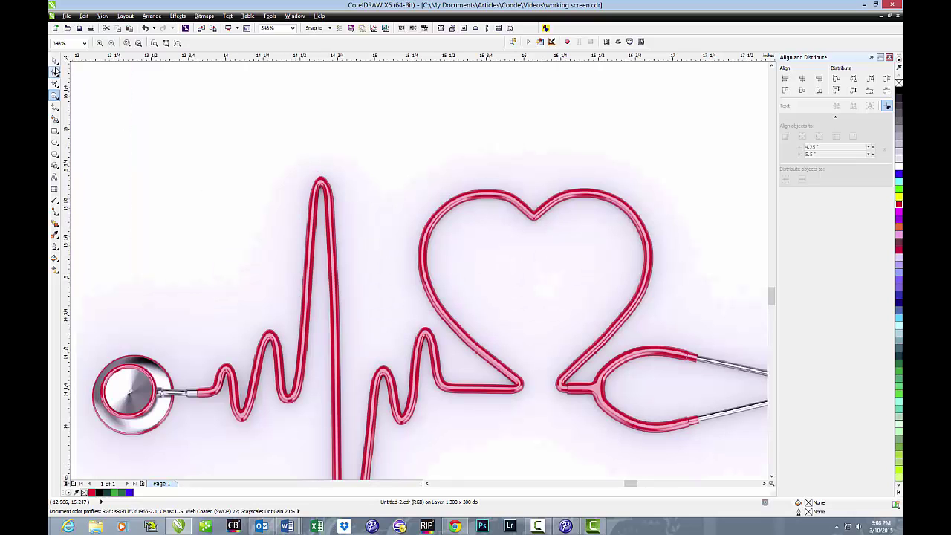
{"action": "left_click", "coordinate": [55, 62]}
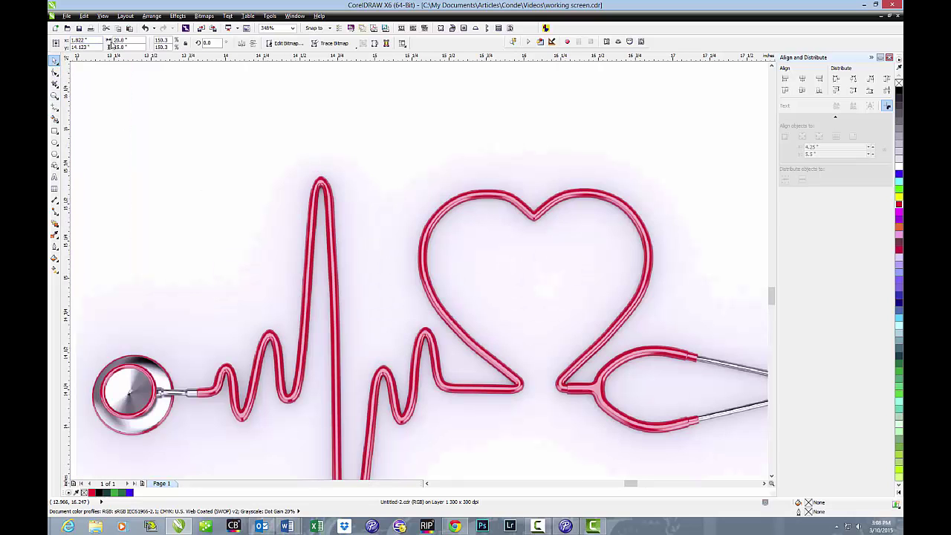
{"action": "left_click", "coordinate": [55, 96]}
{"action": "left_click", "coordinate": [111, 42]}
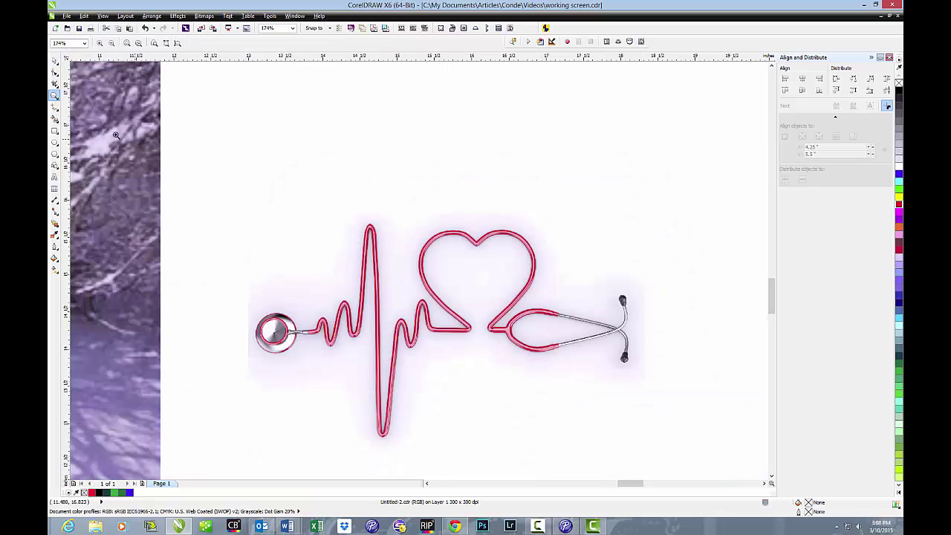
{"action": "left_click", "coordinate": [55, 62]}
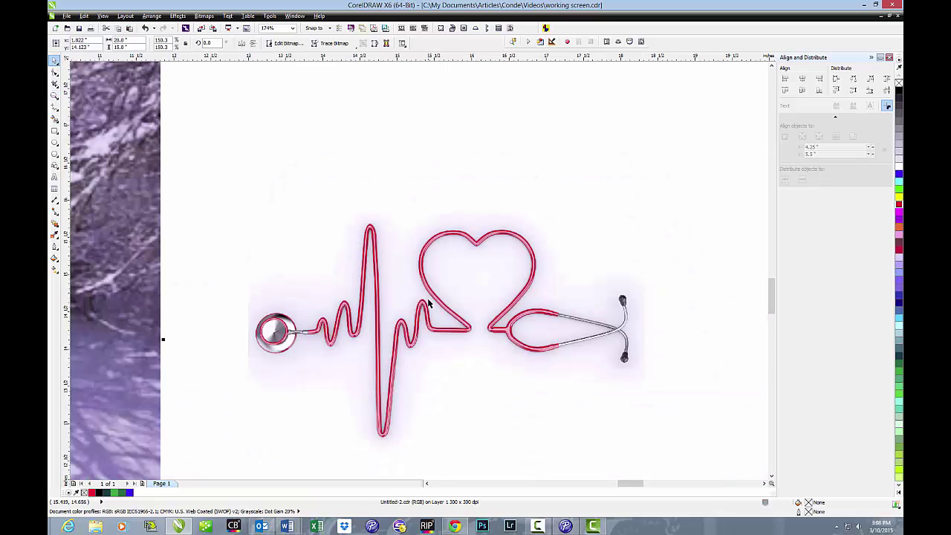
{"action": "left_click_drag", "start_coordinate": [432, 300], "coordinate": [273, 280]}
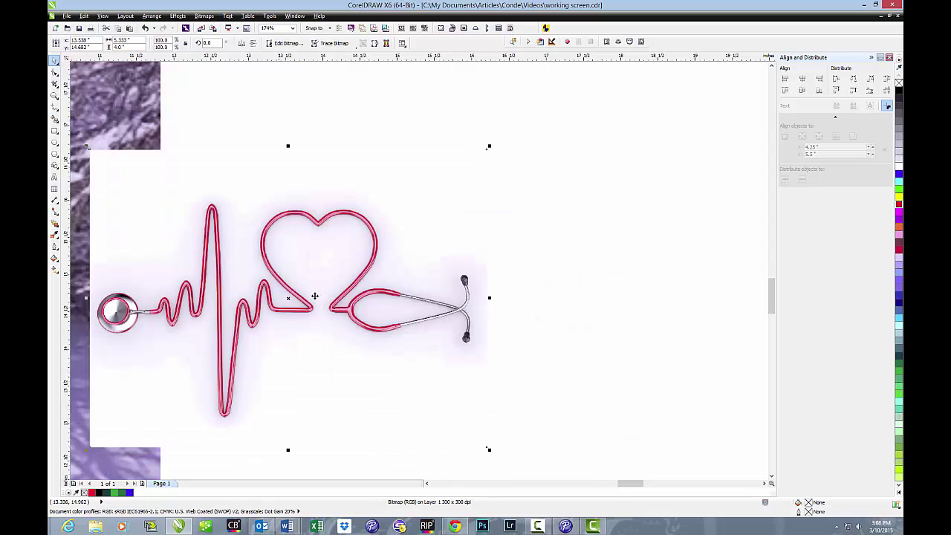
{"action": "left_click", "coordinate": [429, 485]}
{"action": "left_click", "coordinate": [428, 485]}
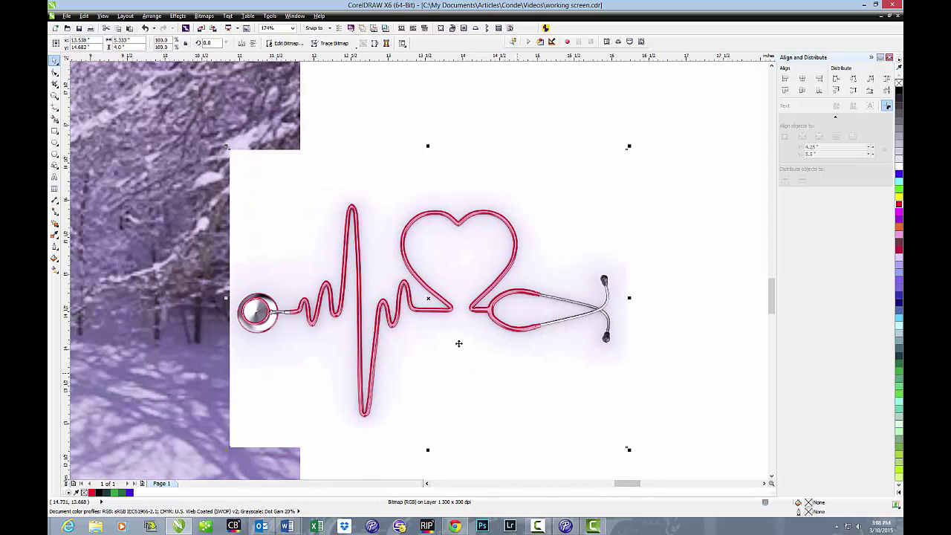
{"action": "left_click_drag", "start_coordinate": [428, 299], "coordinate": [333, 294]}
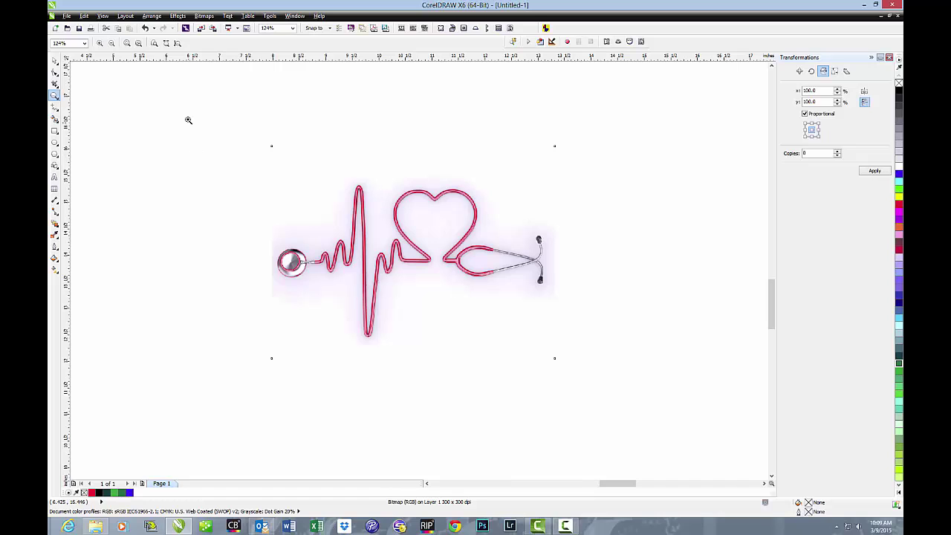
Step: Draw a rectangle about 0.973 by 1.37 inches around the gnat mascot, leaving out the black bands of the Savannah Sand Gnats screenshot
{"action": "left_click", "coordinate": [110, 45]}
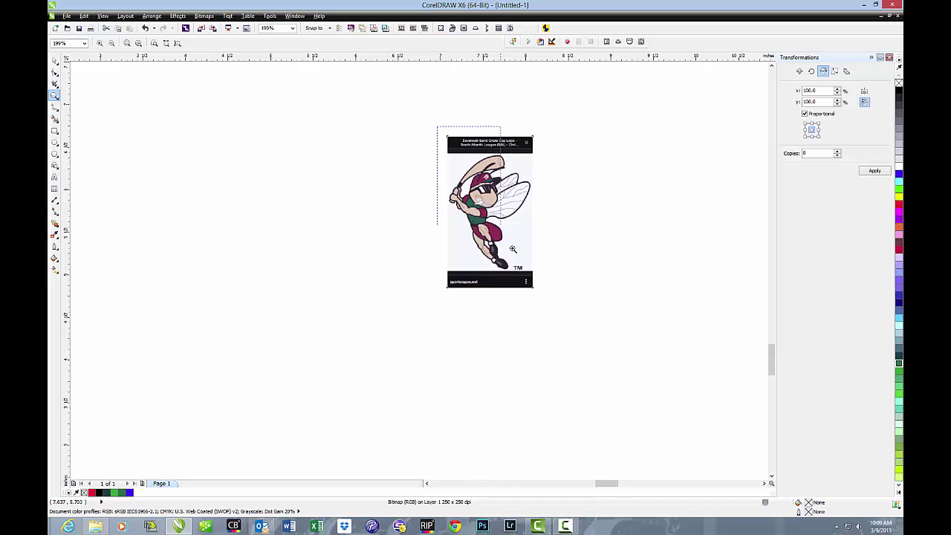
{"action": "left_click_drag", "start_coordinate": [513, 249], "coordinate": [548, 304]}
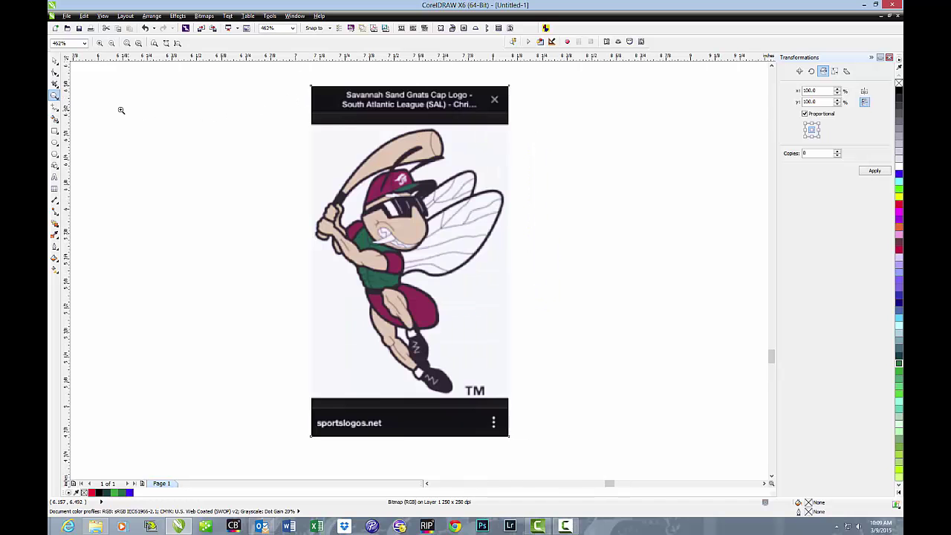
{"action": "left_click", "coordinate": [55, 131]}
{"action": "left_click_drag", "start_coordinate": [312, 127], "coordinate": [505, 398]}
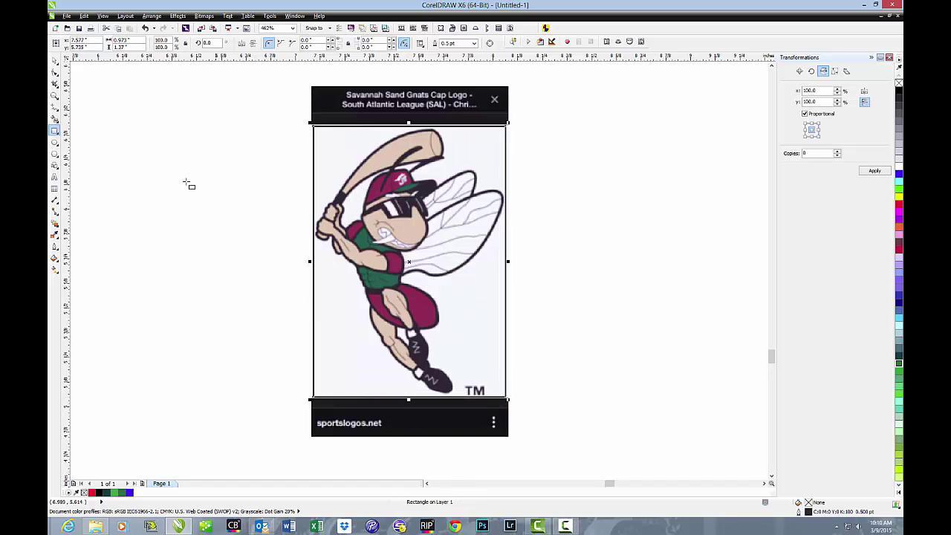
{"action": "left_click", "coordinate": [55, 61]}
{"action": "left_click", "coordinate": [178, 16]}
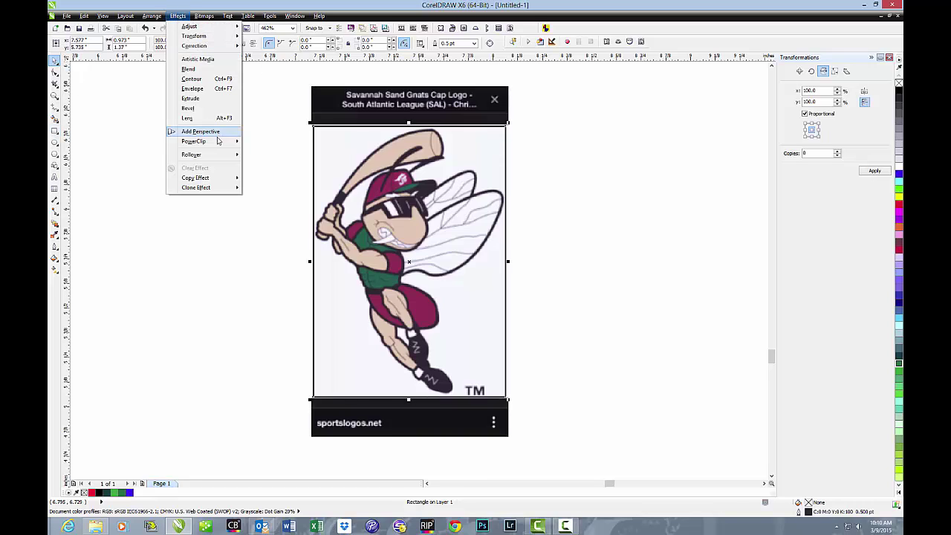
{"action": "mouse_move", "coordinate": [218, 140]}
{"action": "left_click", "coordinate": [286, 143]}
{"action": "left_click", "coordinate": [260, 167]}
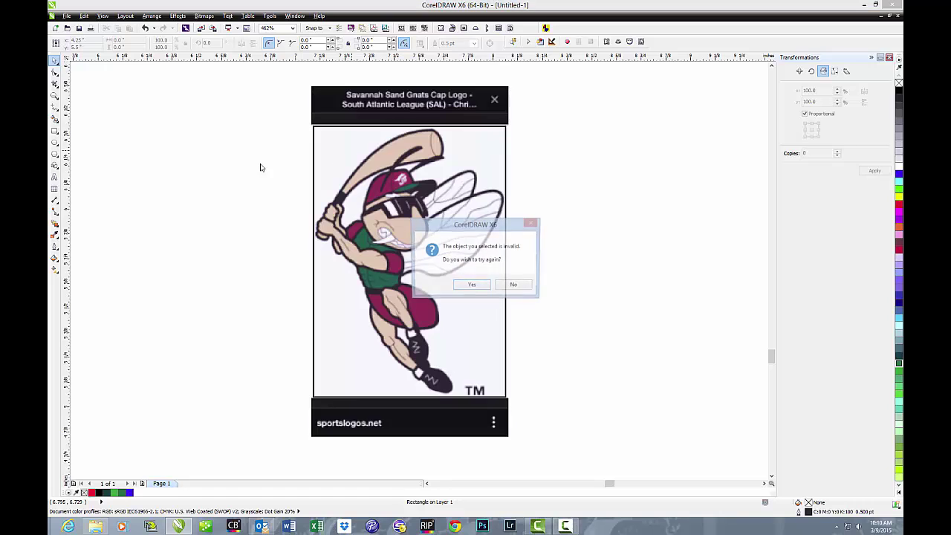
{"action": "left_click", "coordinate": [480, 288]}
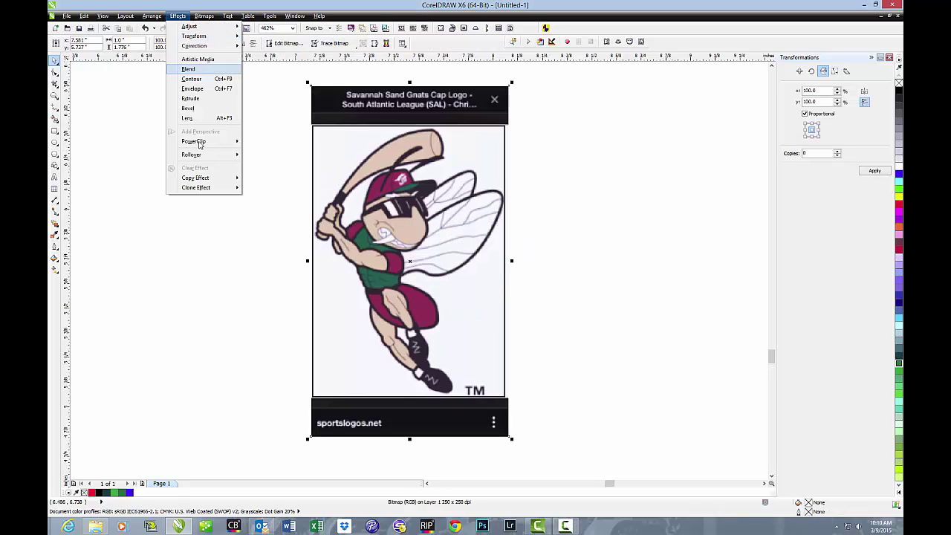
Step: PowerClip the Sand Gnats screenshot inside the rectangle around the mascot and return to the view of all objects
{"action": "mouse_move", "coordinate": [199, 144]}
{"action": "left_click", "coordinate": [302, 145]}
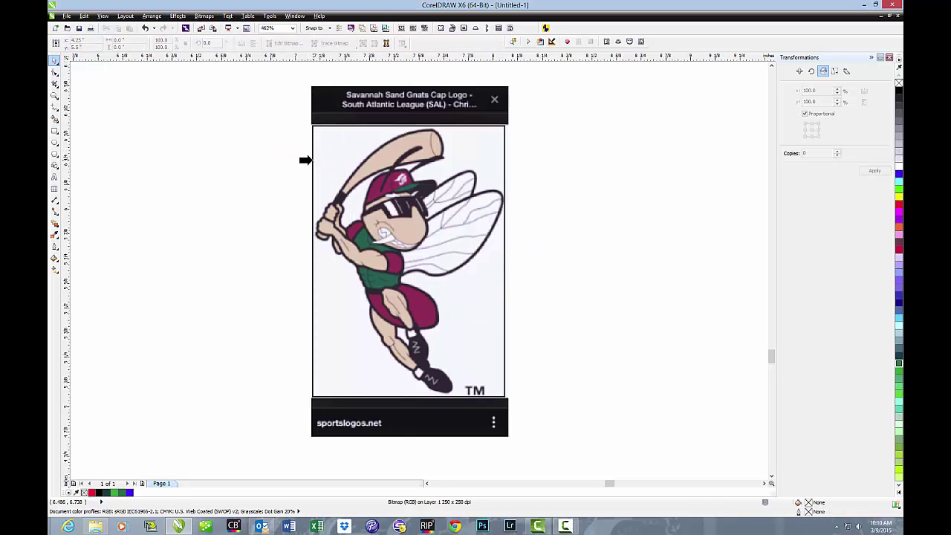
{"action": "left_click", "coordinate": [311, 160]}
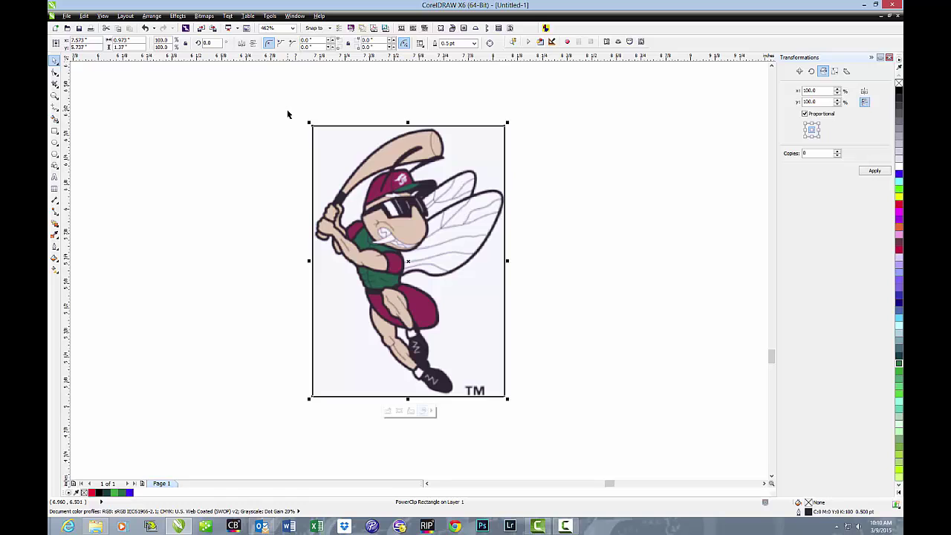
{"action": "key", "text": "F4"}
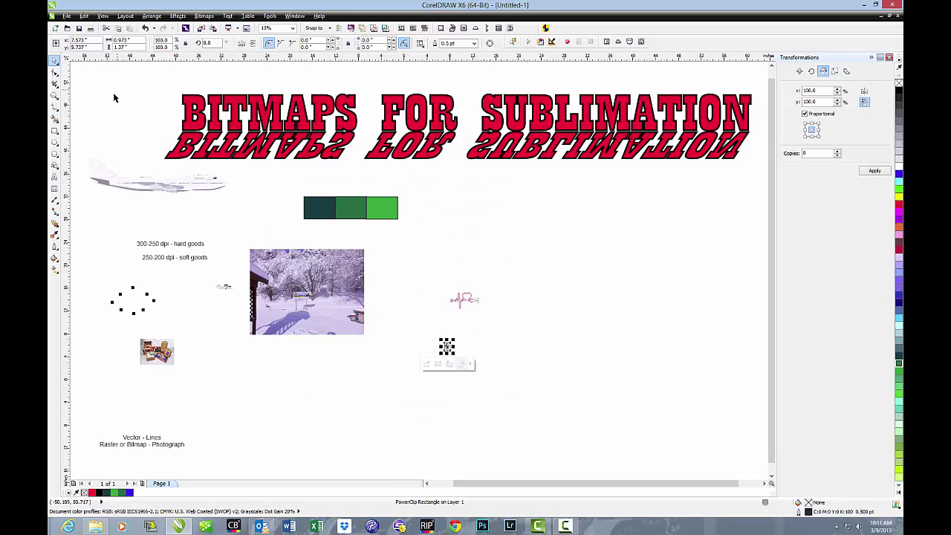